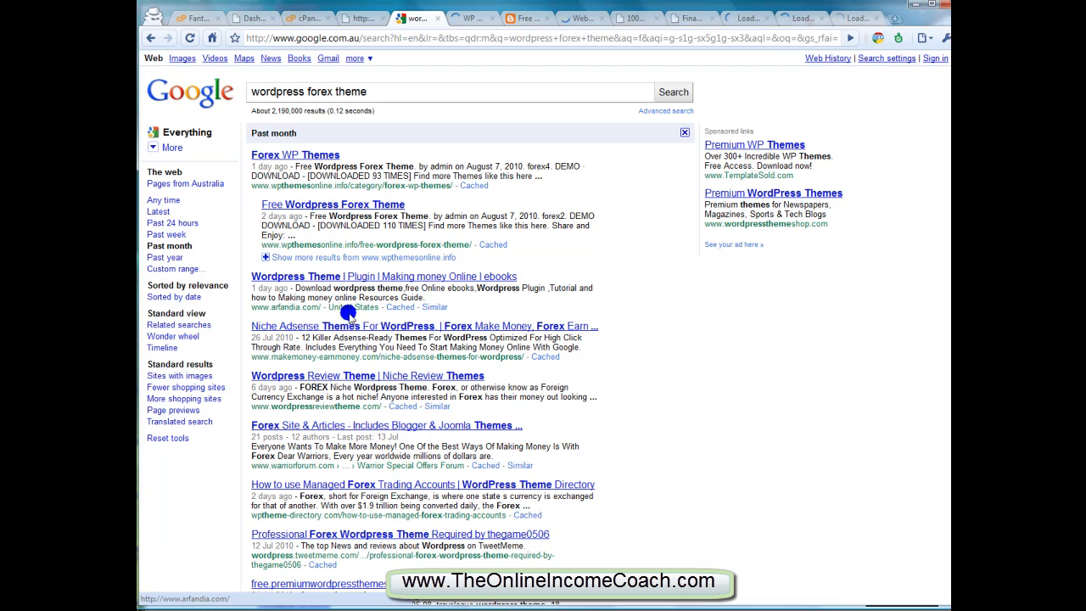
Open the Wordpress Review Theme and Forex Site & Articles search results in background tabs
middle_click(365, 375)
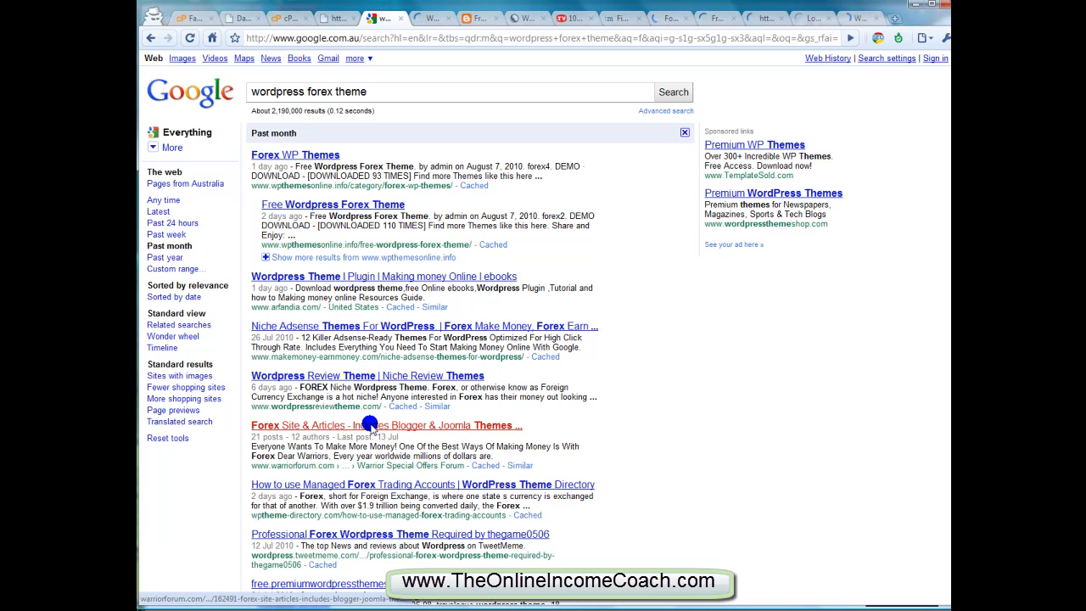
middle_click(368, 425)
Look through the opened theme pages, from WP Cash on ZCed to the Warrior Forum offer and the i3dTHEMES site
left_click(415, 18)
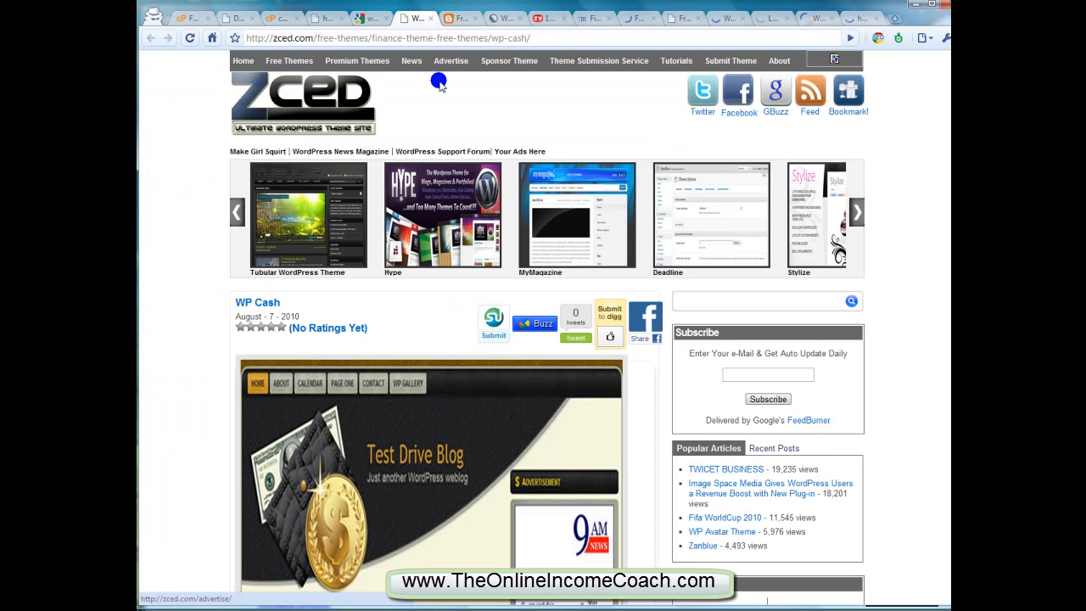
scroll(457, 119, "down", 3)
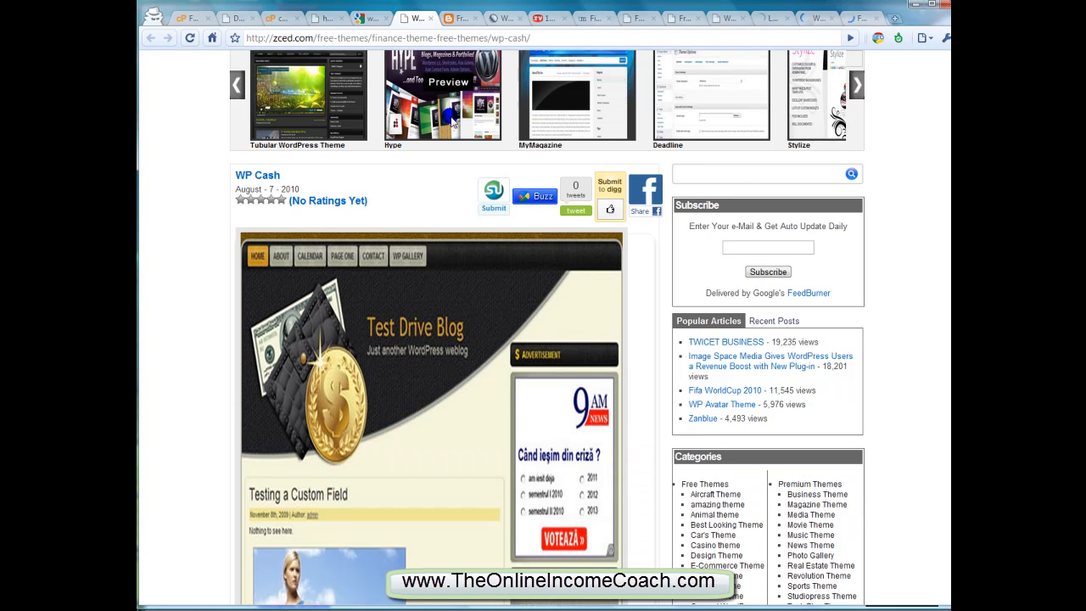
scroll(443, 125, "down", 2)
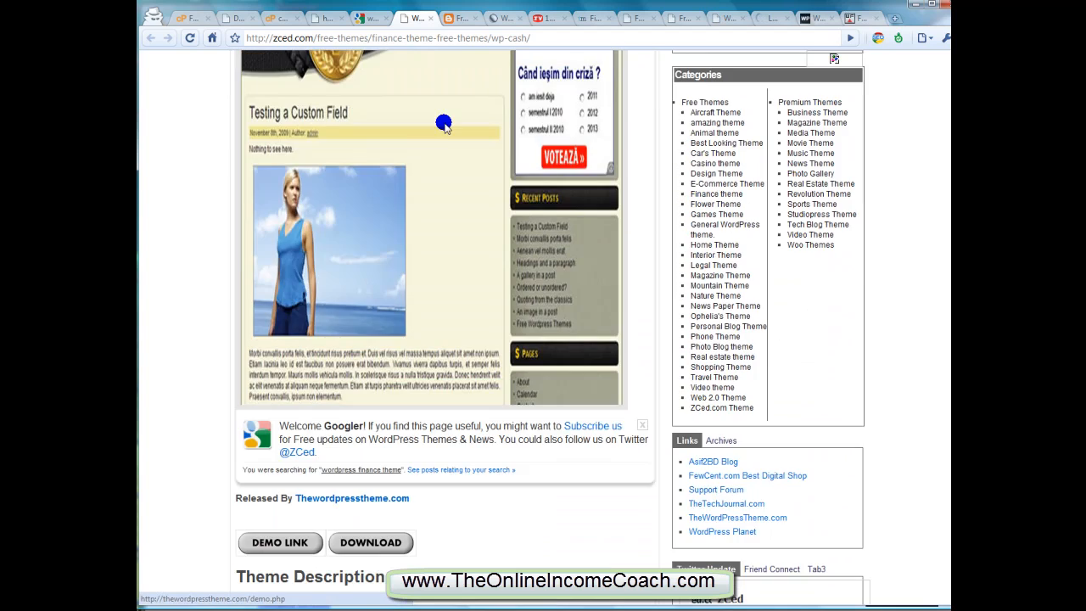
scroll(442, 124, "up", 2)
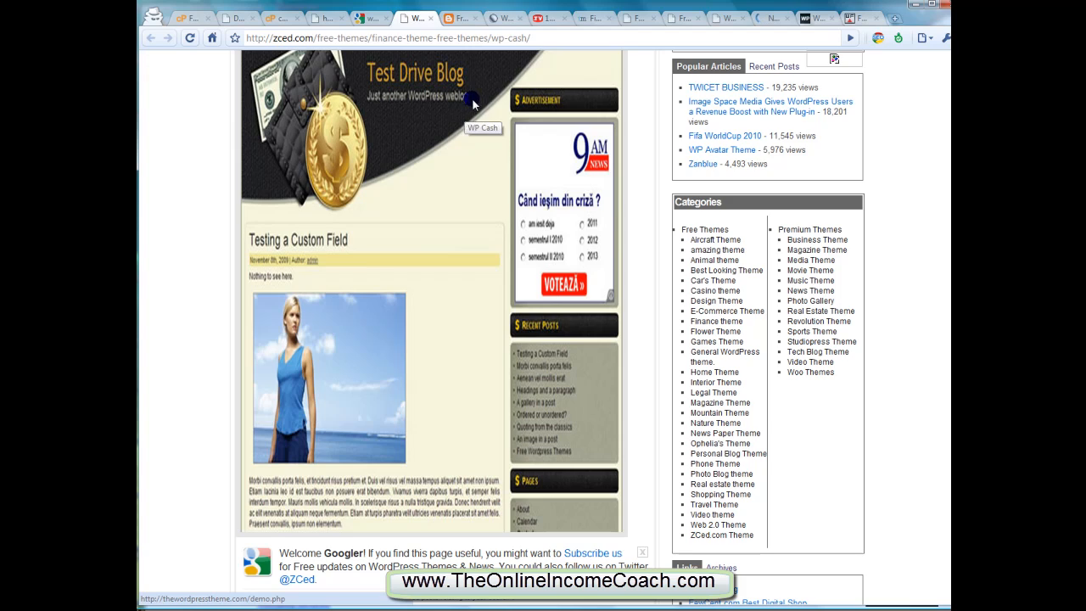
key("ctrl+Tab")
key("ctrl+Tab")
key("ctrl+Tab")
key("ctrl+Tab")
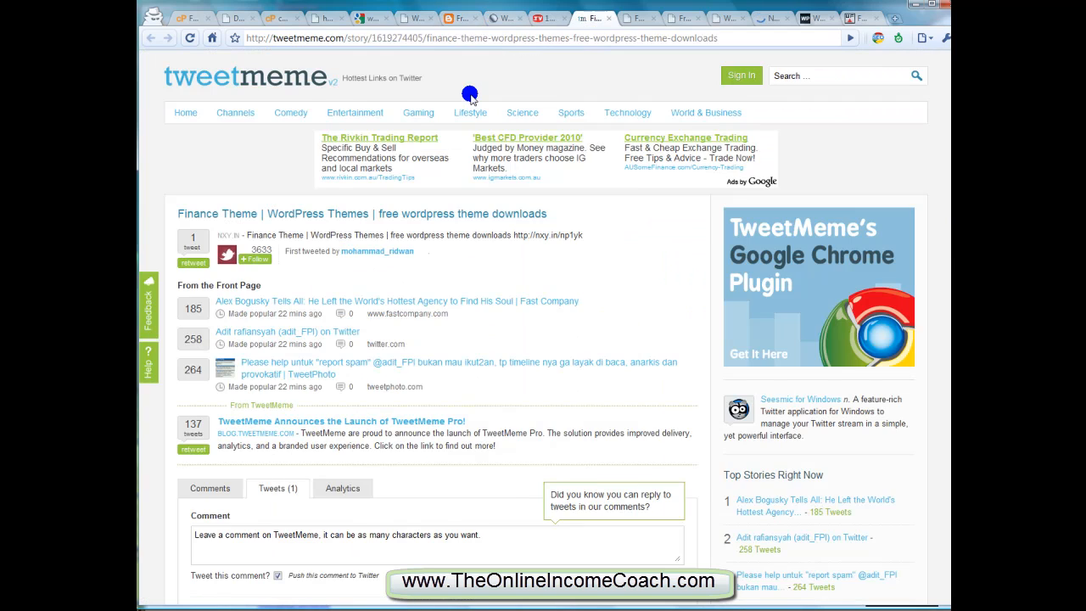
key("ctrl+Tab")
key("ctrl+Tab")
key("ctrl+Tab")
key("ctrl+Tab")
key("ctrl+Tab")
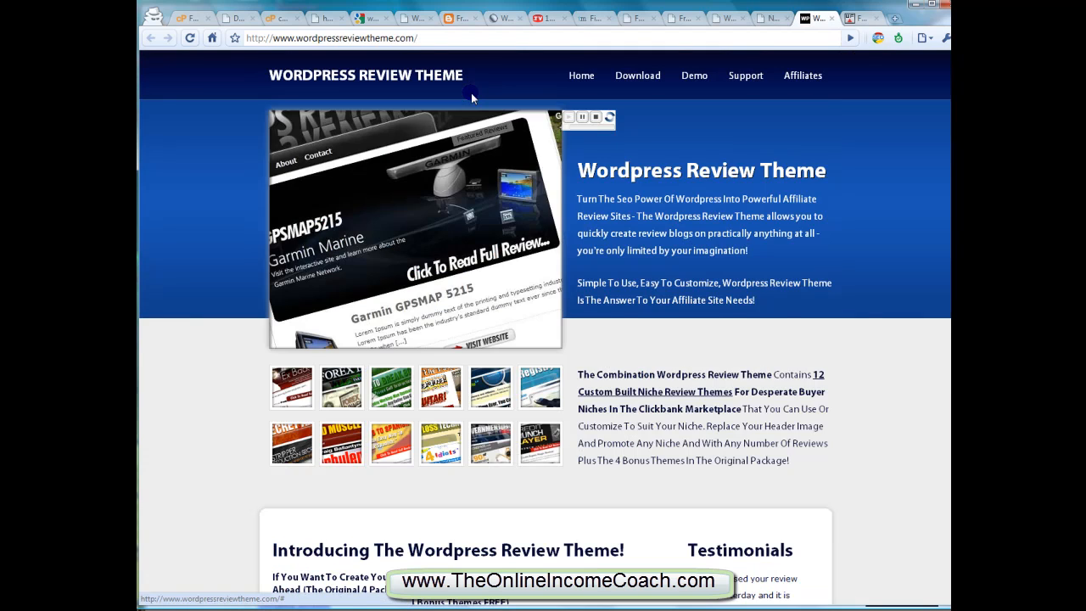
key("ctrl+Tab")
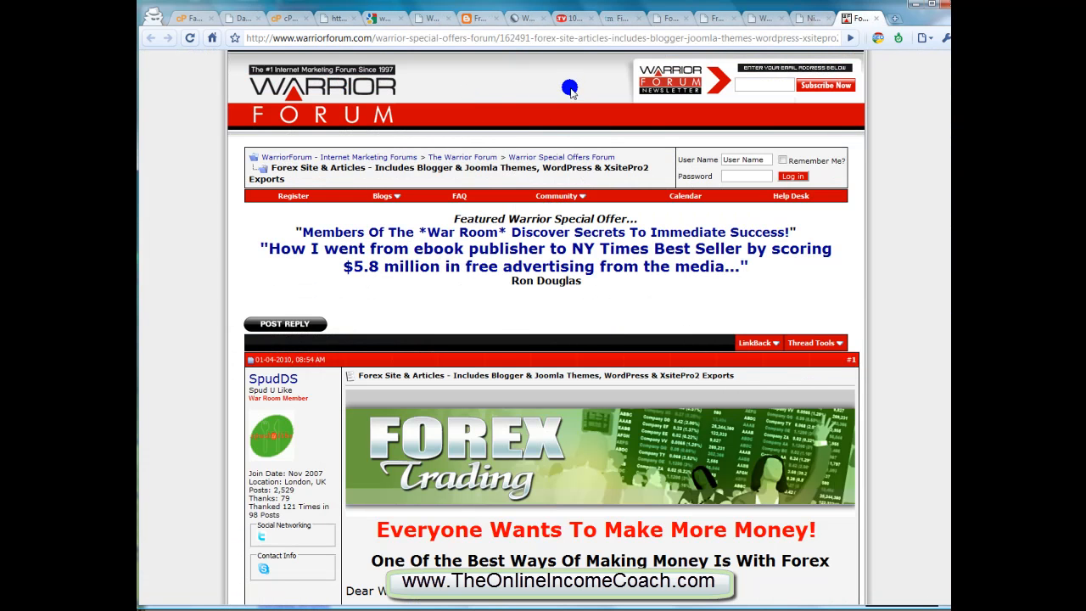
key("ctrl+Tab")
left_click(519, 21)
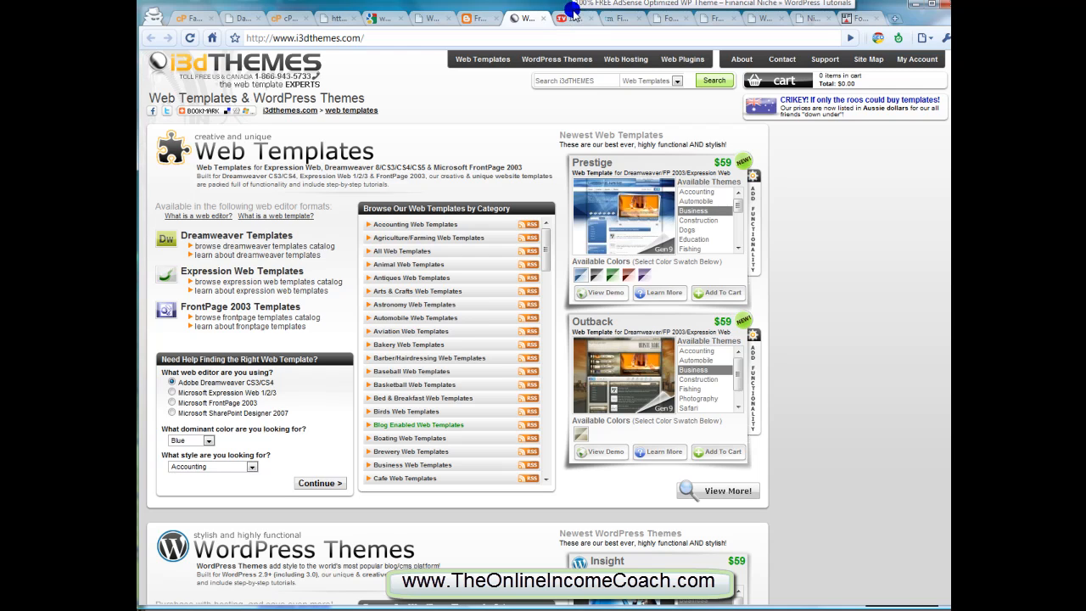
Review the WordPressVideos.tv financial niche theme page and the TweetMeme finance theme page, and close both
left_click(577, 20)
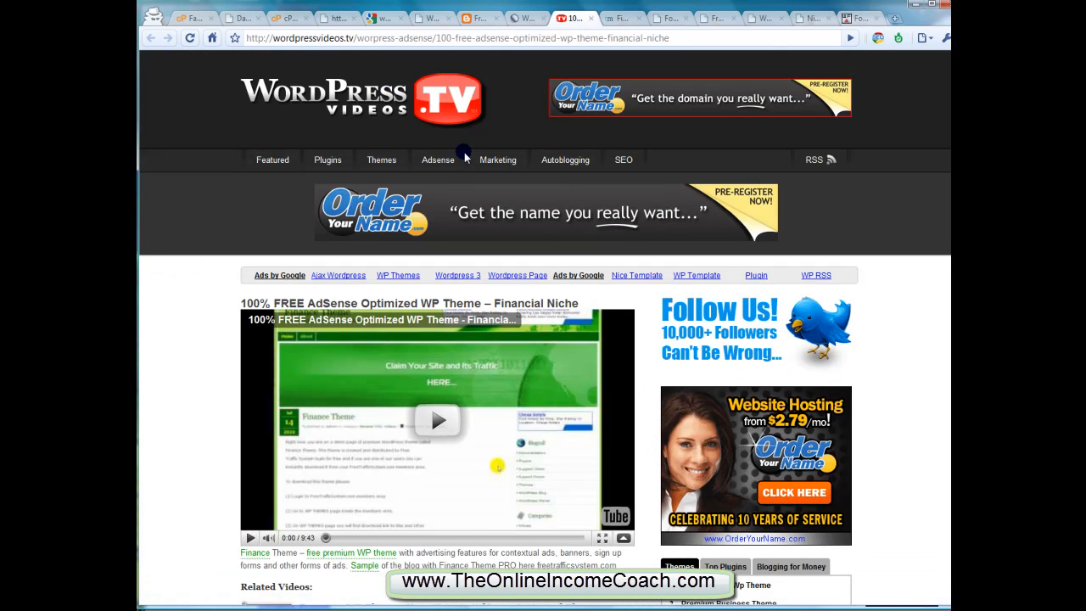
scroll(463, 155, "down", 3)
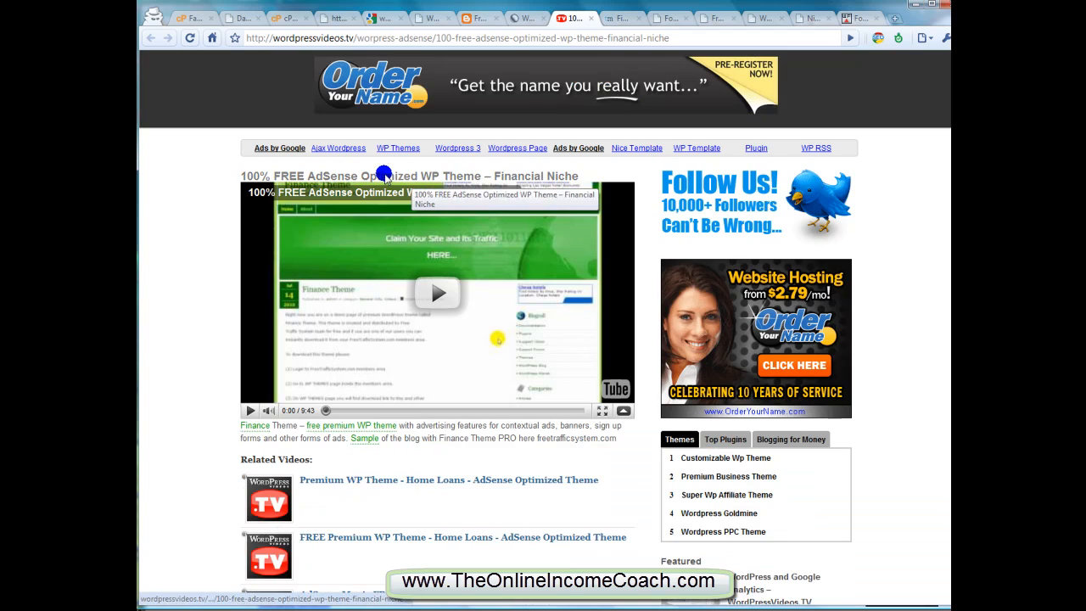
scroll(384, 174, "down", 2)
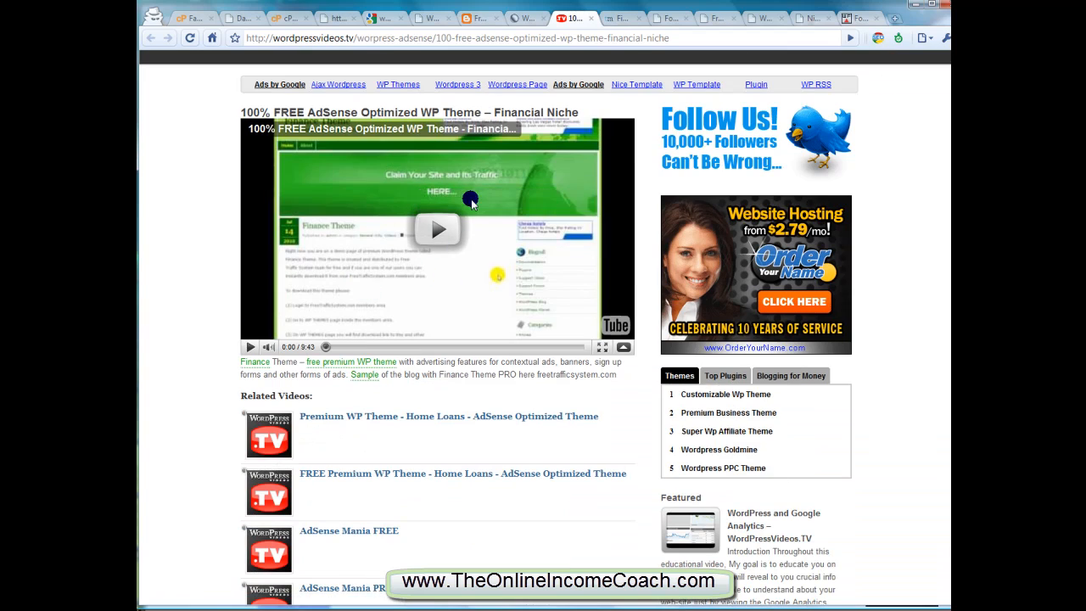
middle_click(577, 20)
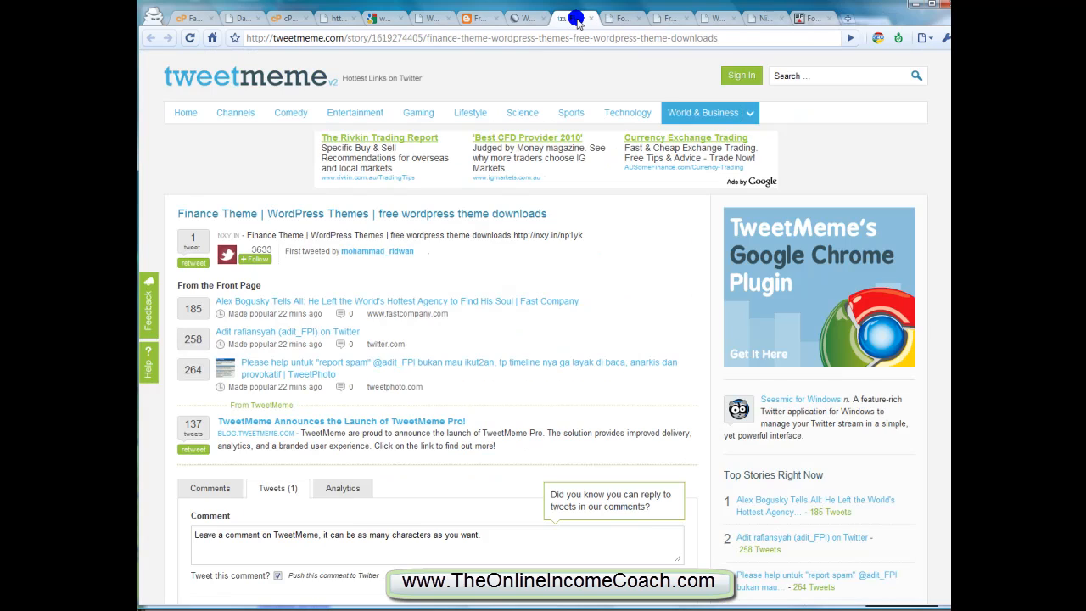
scroll(569, 105, "down", 4)
scroll(569, 106, "up", 4)
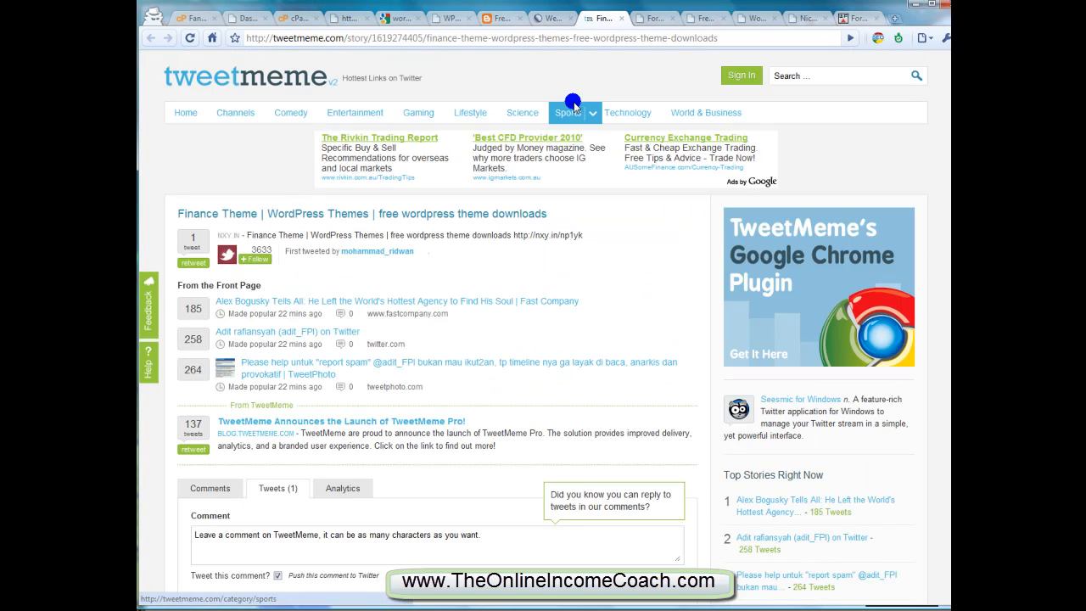
middle_click(594, 15)
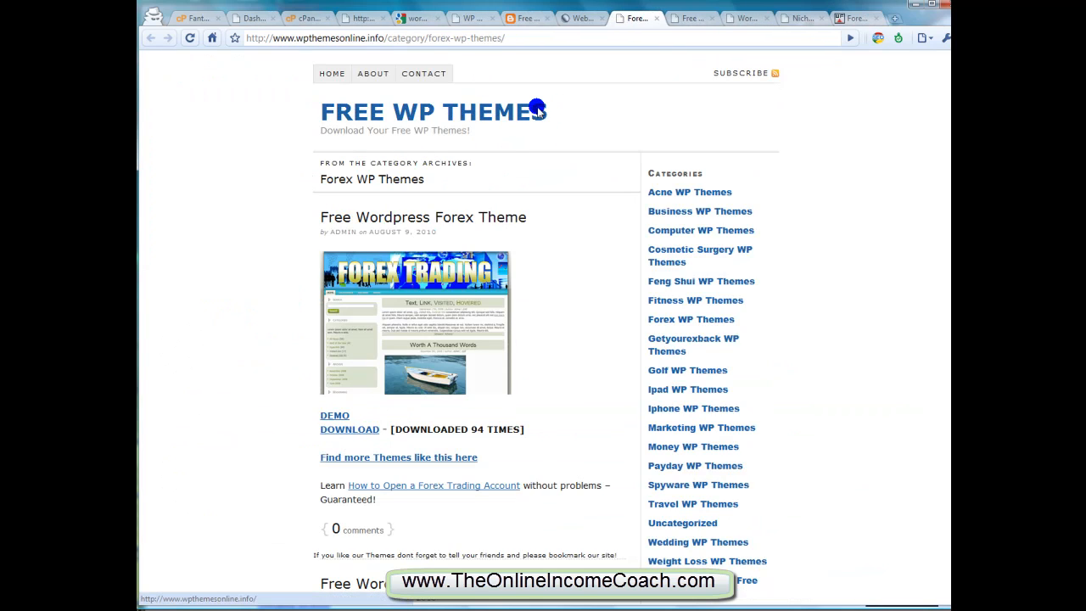
Review the Forex WP Themes category page and close both Free WP Themes pages
scroll(407, 221, "down", 4)
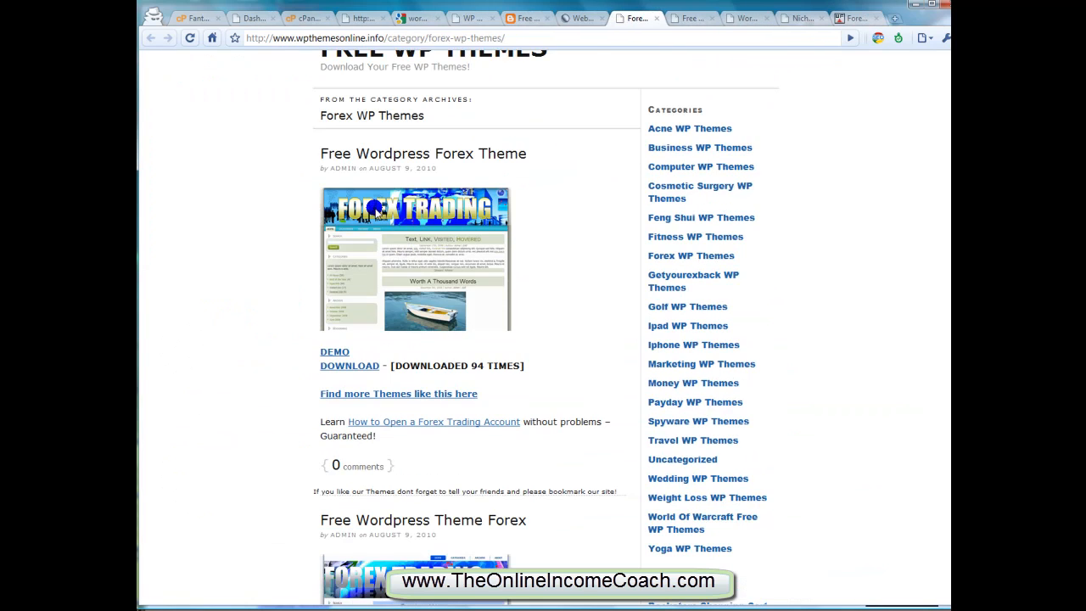
scroll(410, 203, "up", 2)
scroll(410, 205, "up", 1)
middle_click(638, 16)
middle_click(640, 15)
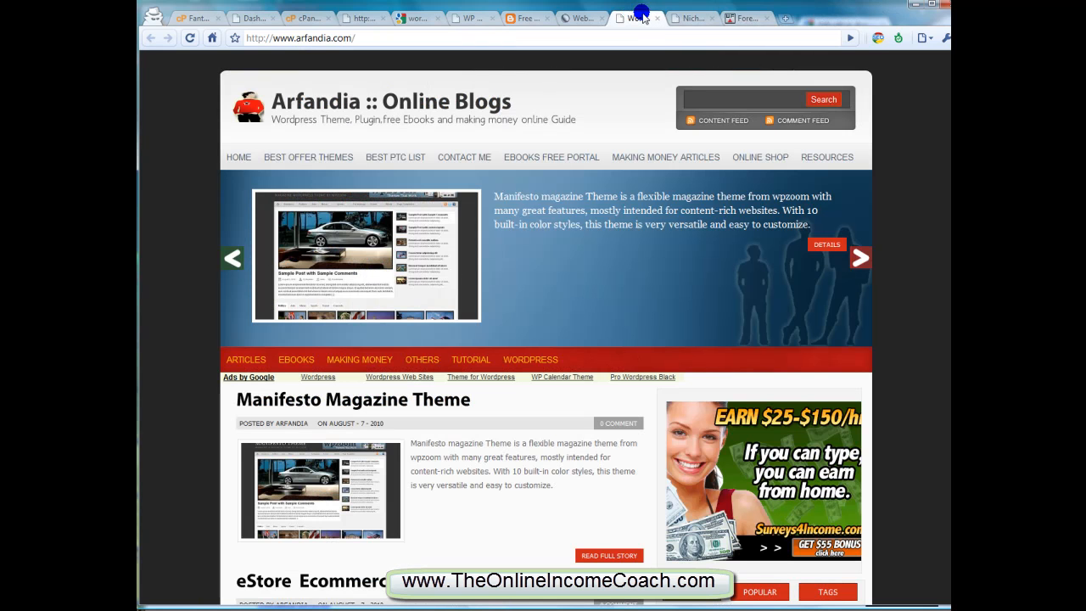
Scan the theme posts on the Arfandia blog and close the page
scroll(604, 179, "down", 5)
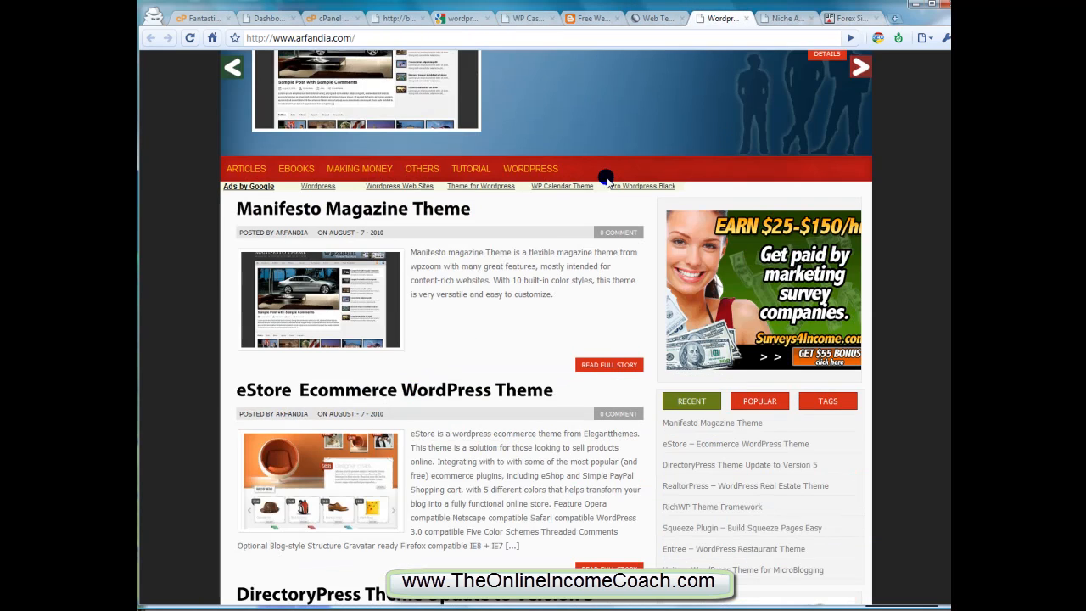
scroll(604, 178, "down", 3)
scroll(604, 179, "down", 8)
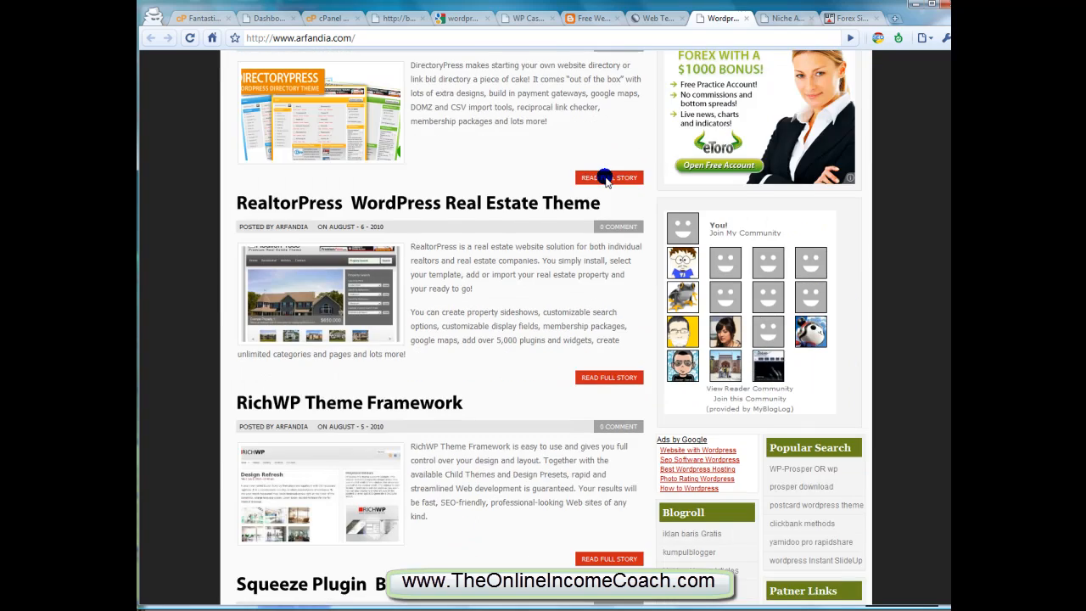
scroll(604, 189, "up", 12)
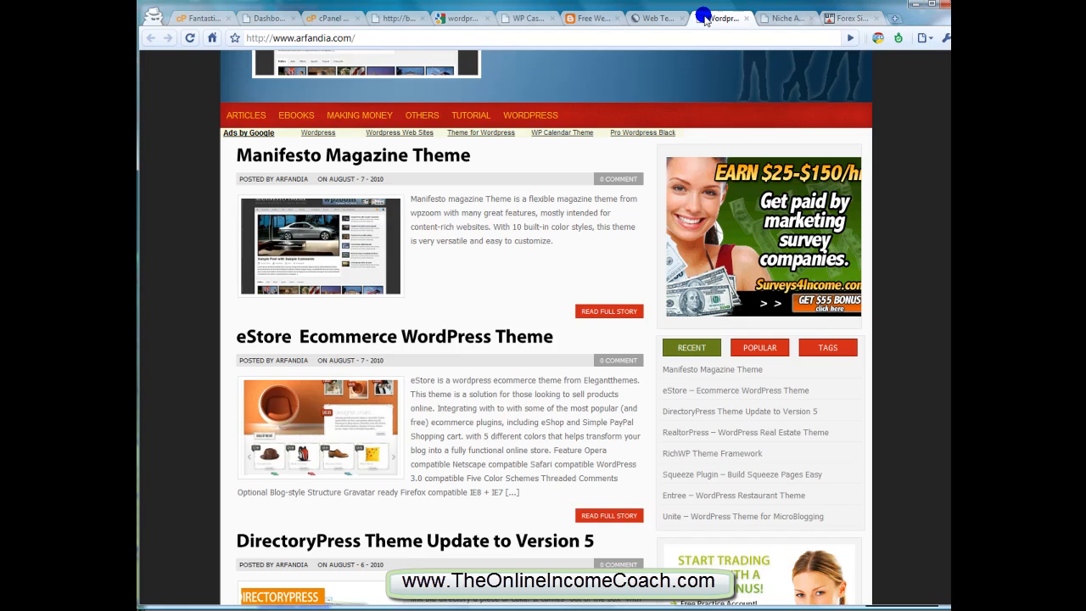
middle_click(704, 17)
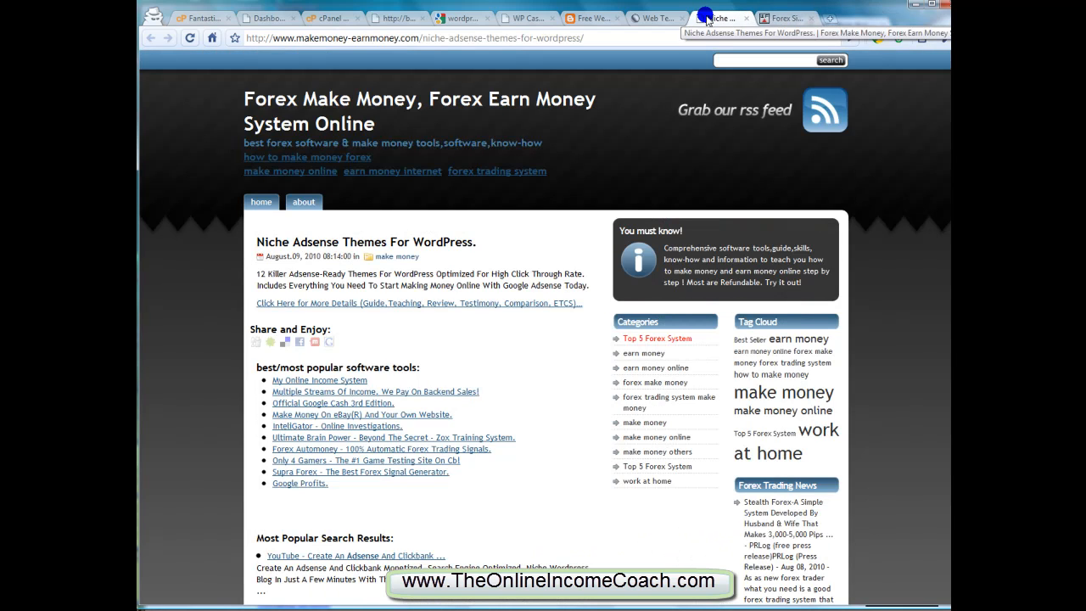
Close the Niche Adsense Themes page, review the Forex site offer on Warrior Forum, and close it as well
middle_click(706, 18)
scroll(700, 125, "down", 3)
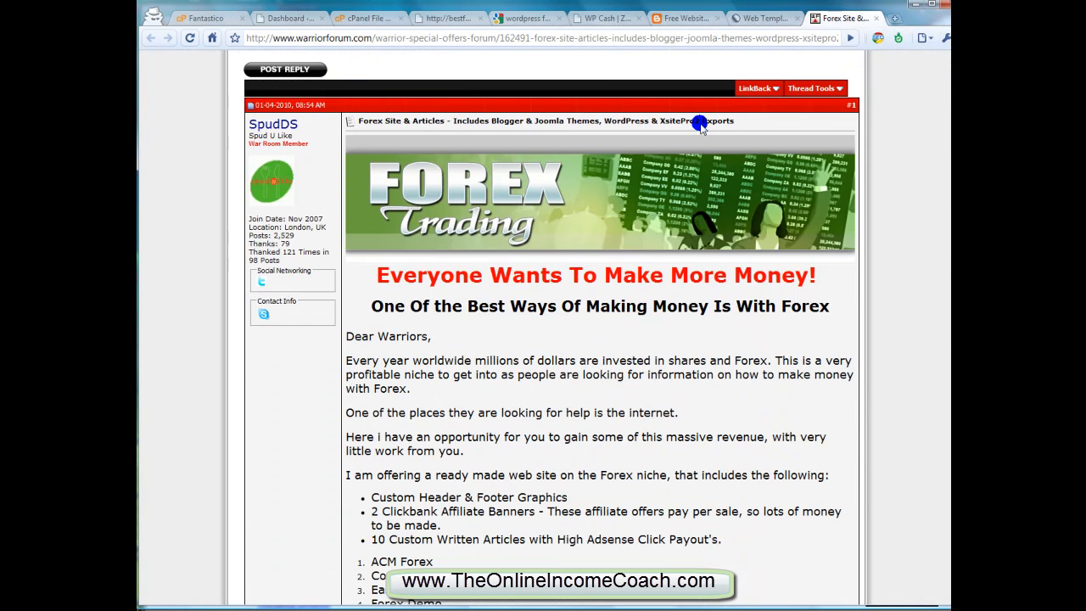
scroll(701, 125, "down", 8)
scroll(696, 122, "down", 3)
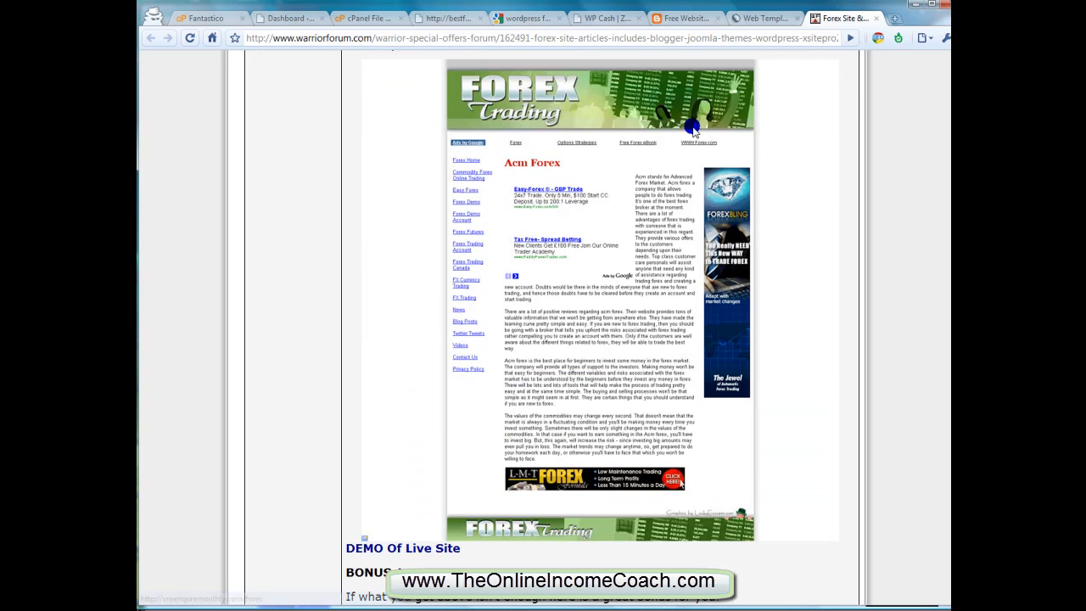
middle_click(824, 18)
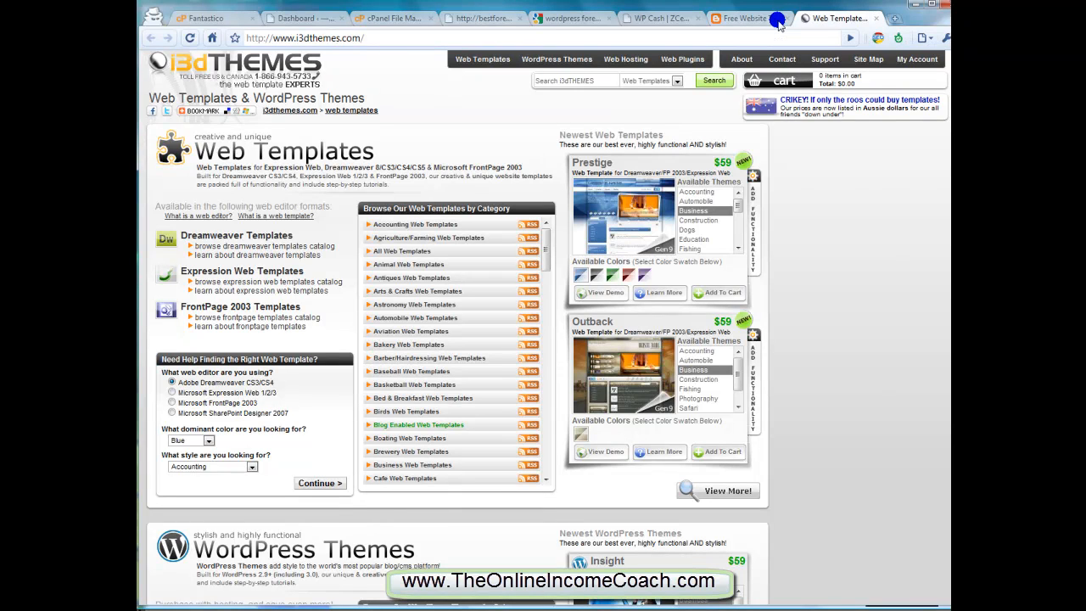
Check the web template categories and the Prestige template's price on i3dTHEMES, and close the page
mouse_move(728, 66)
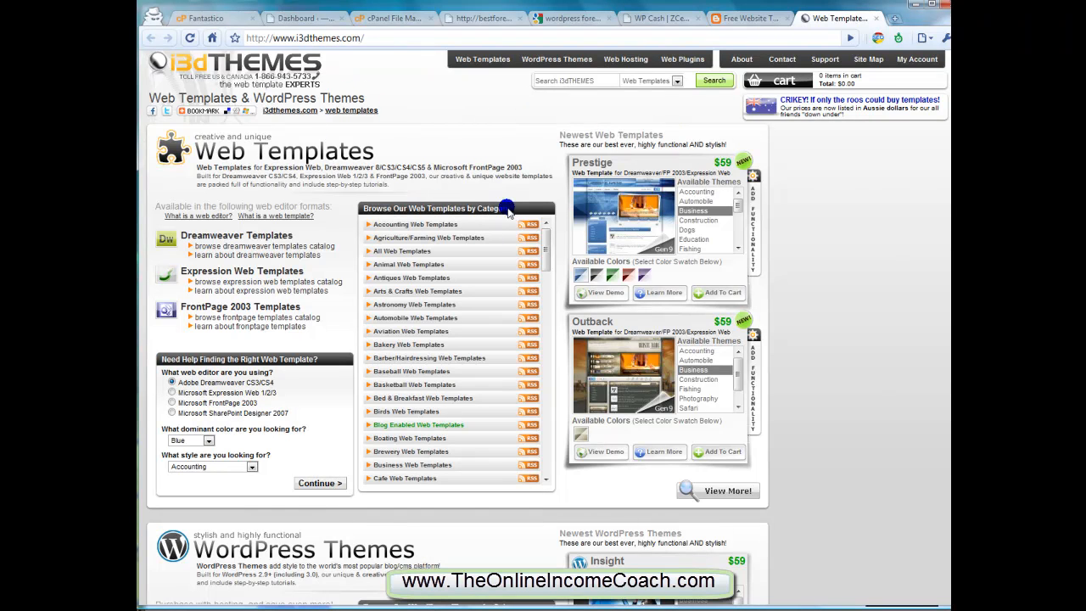
scroll(522, 225, "down", 4)
scroll(650, 230, "down", 5)
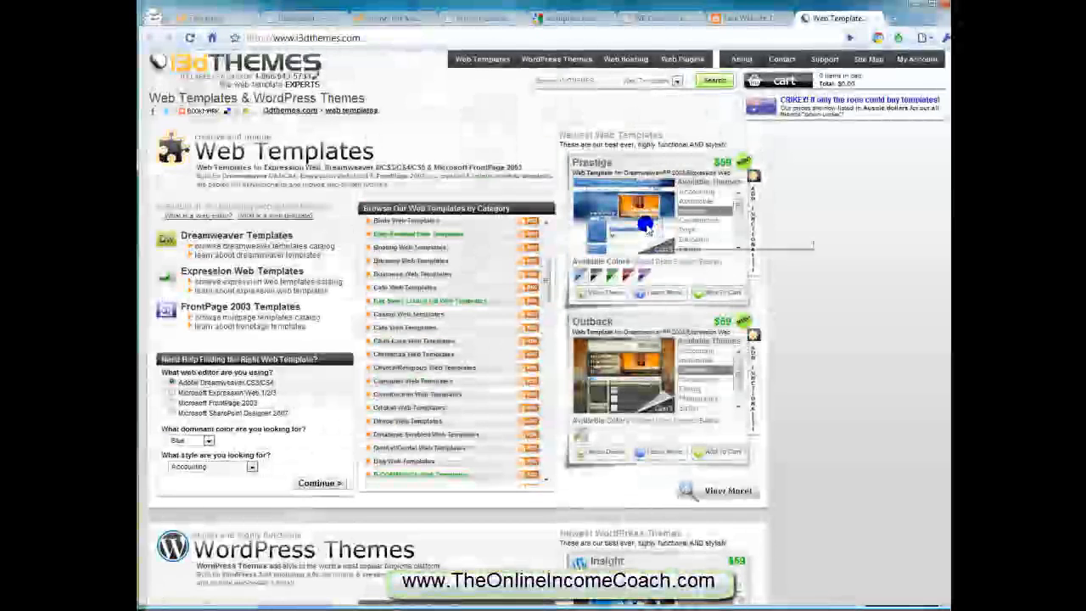
triple_click(721, 163)
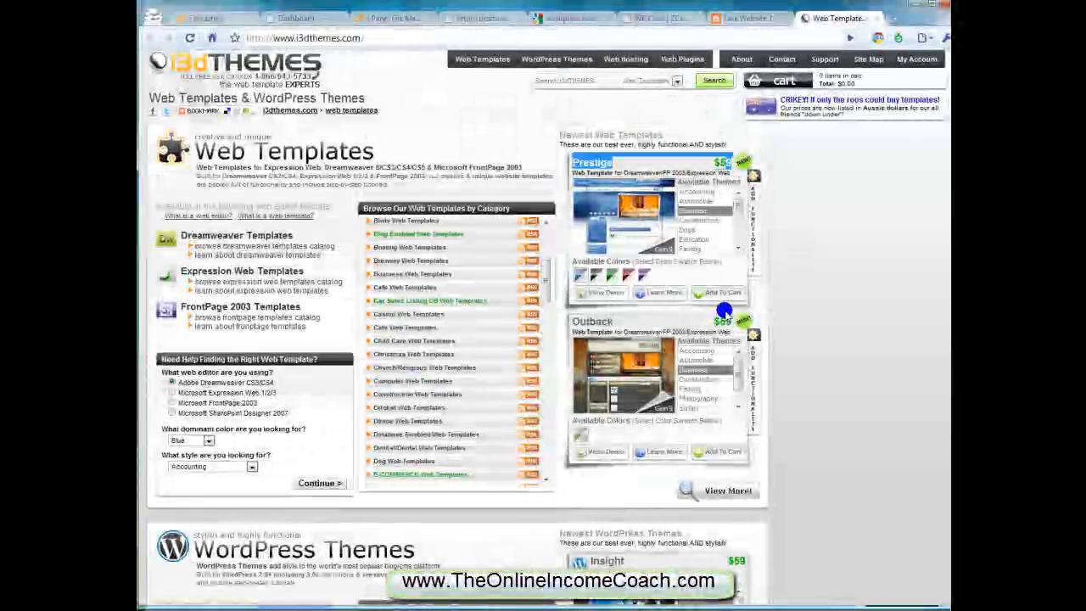
middle_click(814, 17)
Review the Finance Free Wordpress Theme Template page and close it
scroll(609, 213, "down", 10)
scroll(605, 200, "up", 3)
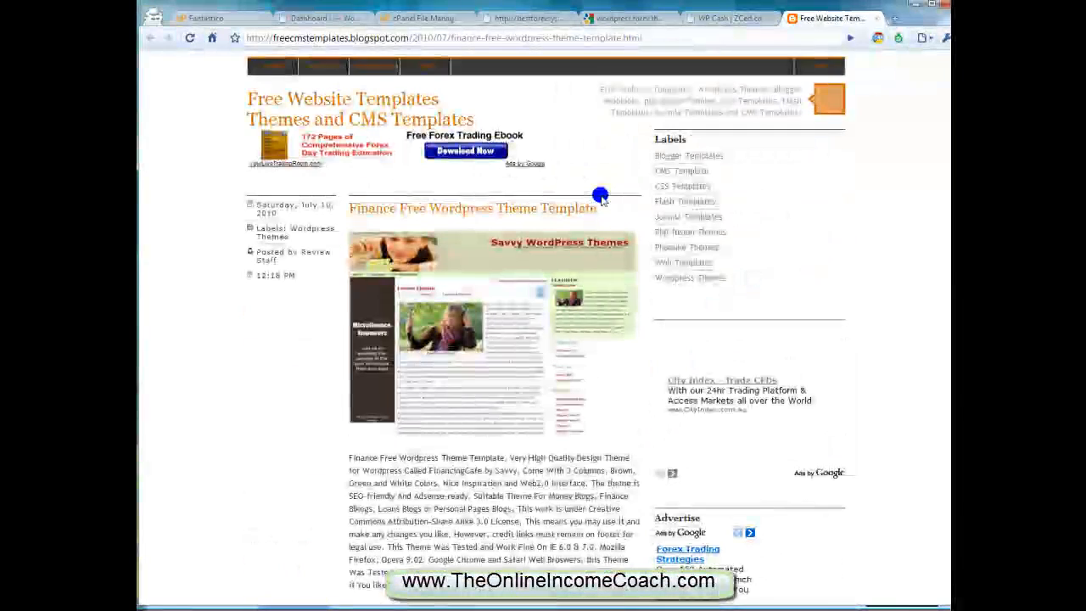
middle_click(802, 18)
Review the WP Cash theme's preview image and feature list on ZCed, and open its demo
scroll(599, 235, "down", 3)
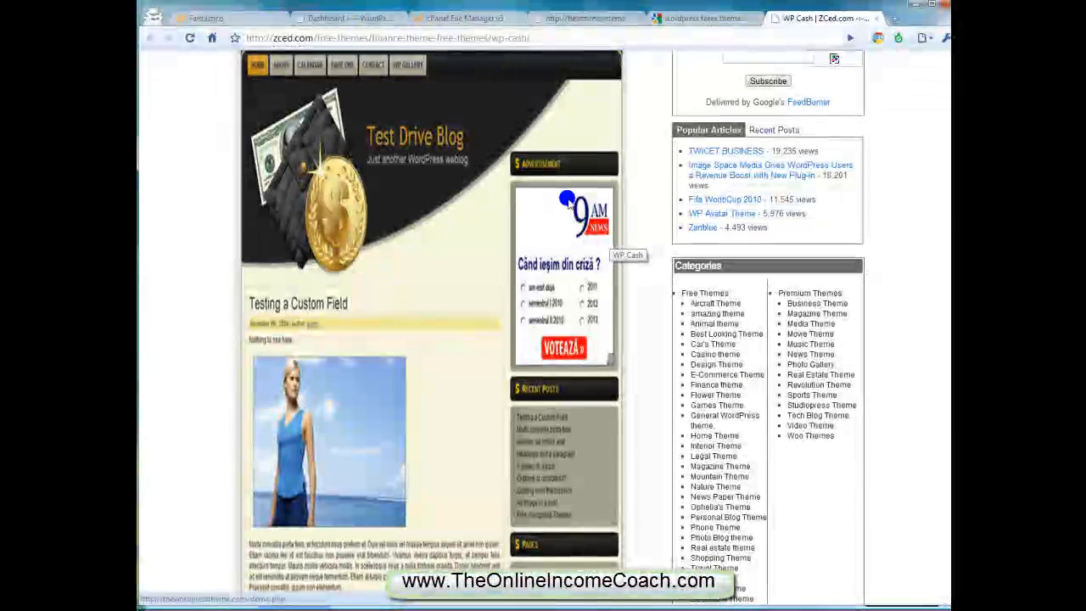
scroll(569, 204, "up", 3)
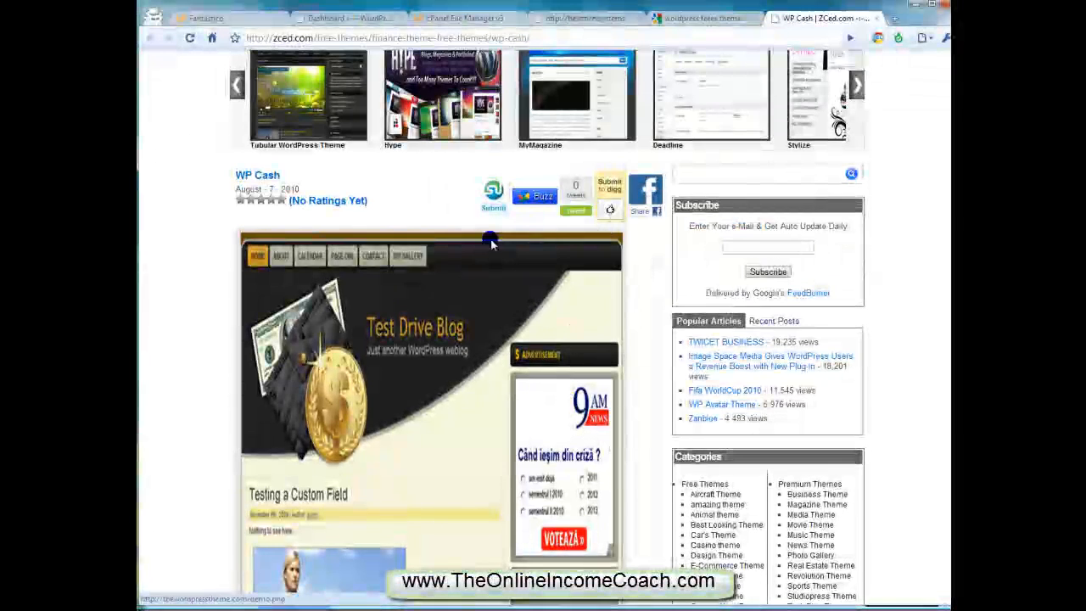
scroll(443, 236, "down", 5)
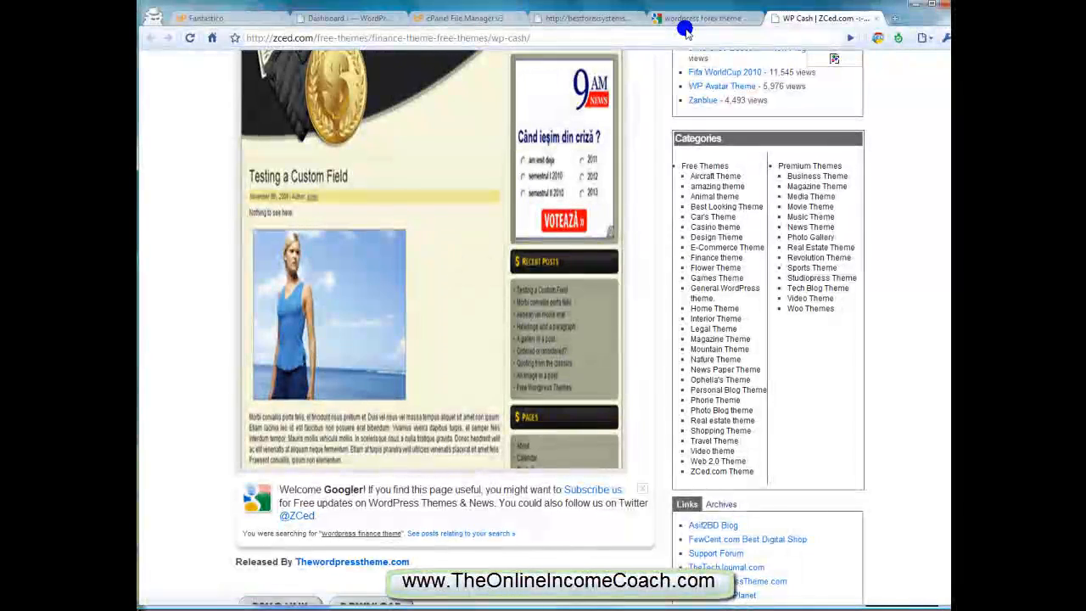
scroll(521, 178, "up", 3)
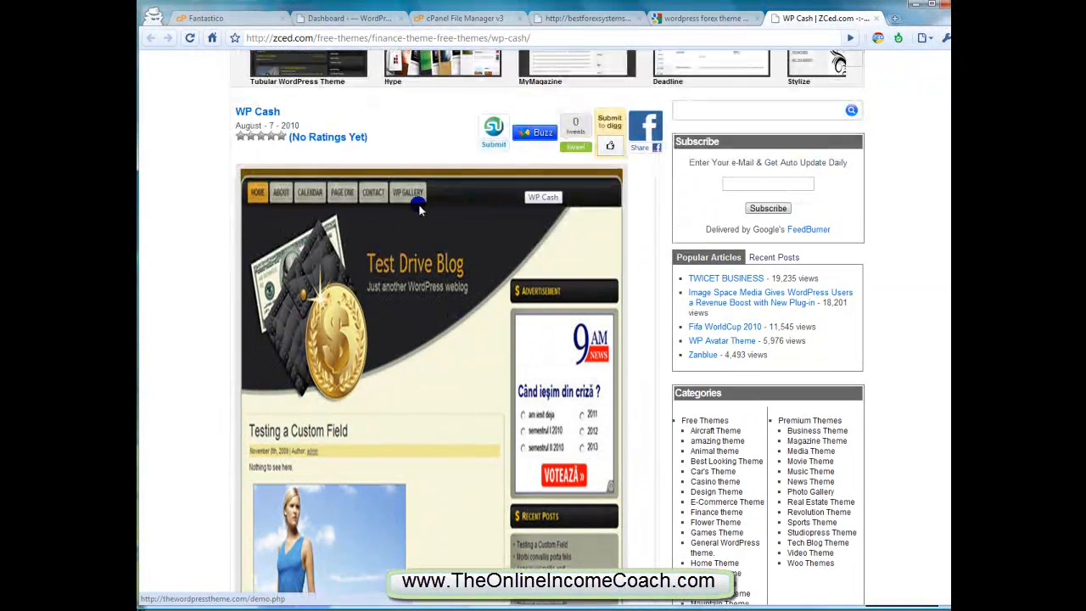
scroll(464, 287, "down", 2)
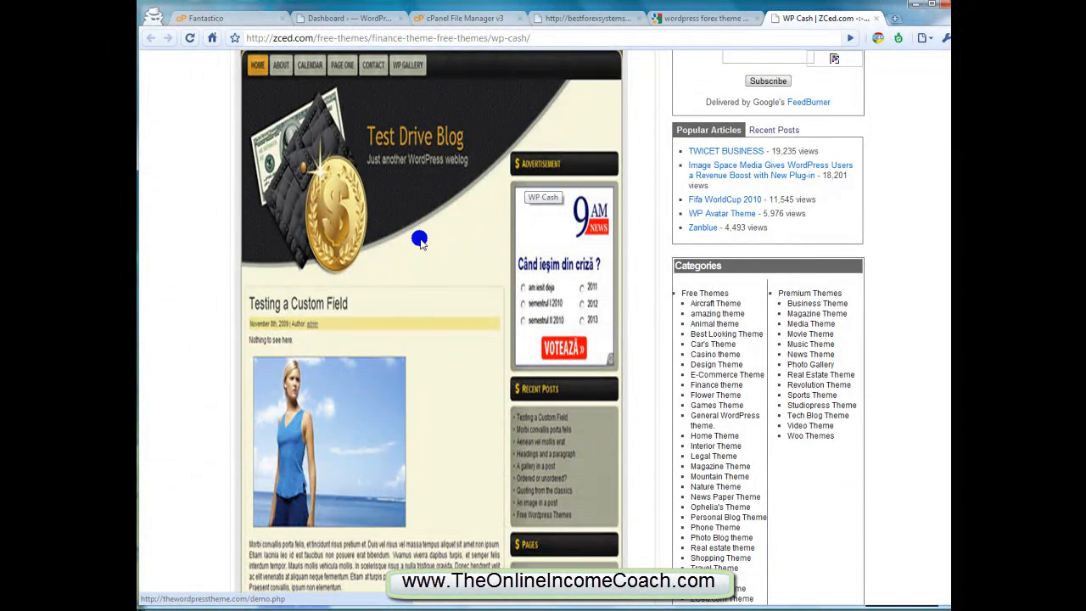
scroll(419, 240, "down", 2)
scroll(424, 235, "down", 2)
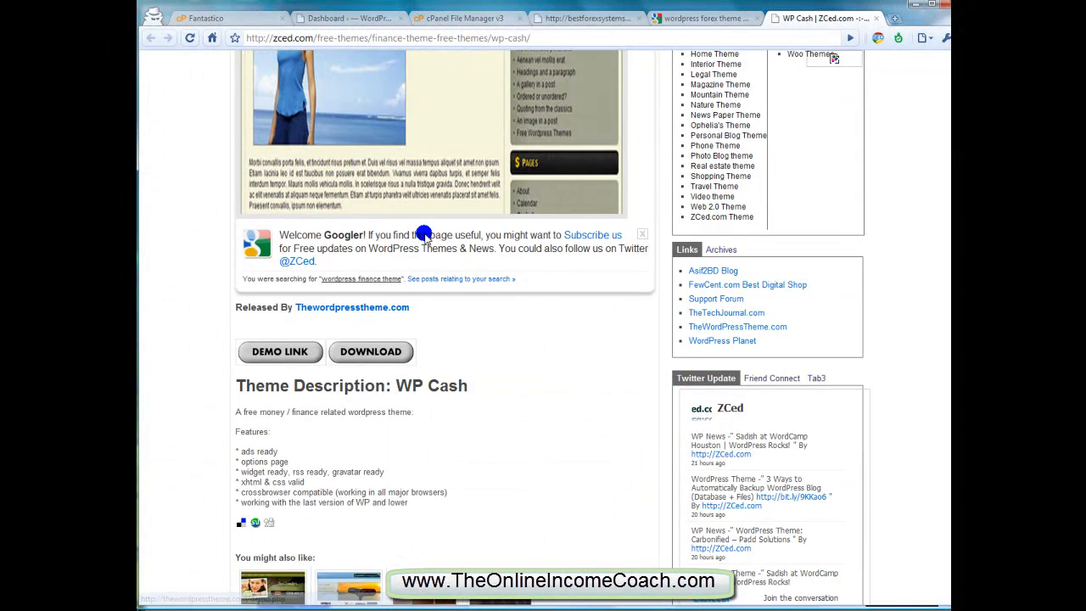
scroll(424, 235, "down", 1)
left_click(279, 288)
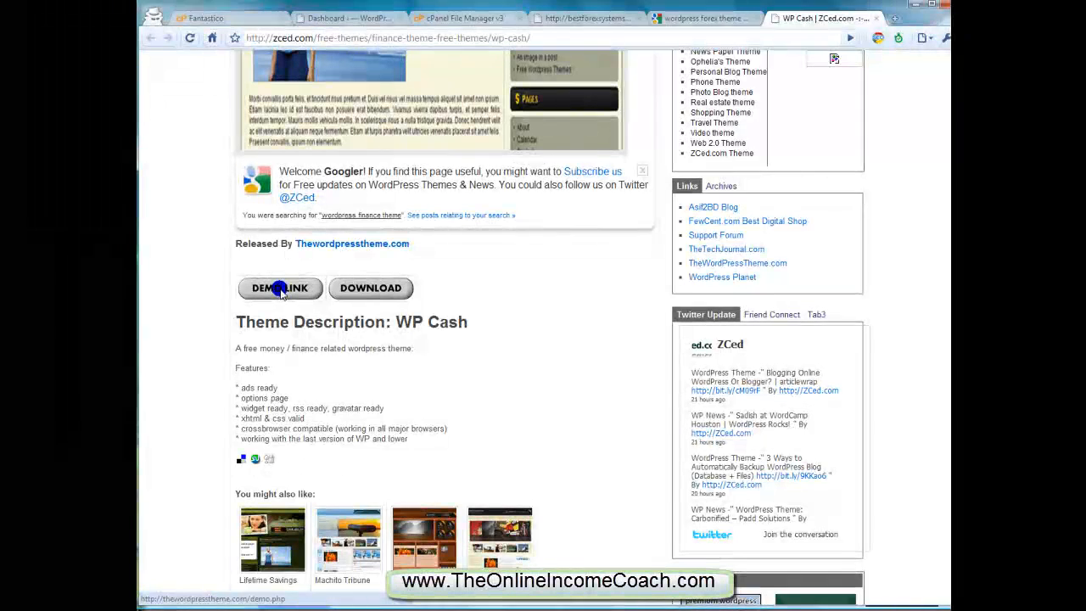
Examine the WP Cash theme's publication date and preview image on the ZCed page
scroll(279, 289, "up", 2)
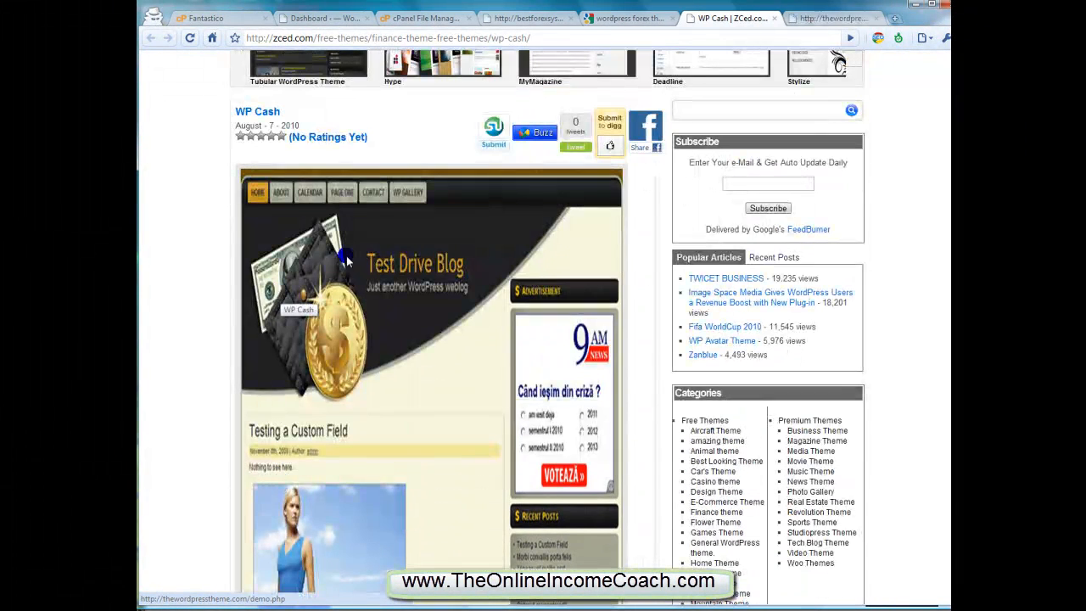
triple_click(280, 123)
left_click(335, 123)
scroll(407, 171, "down", 3)
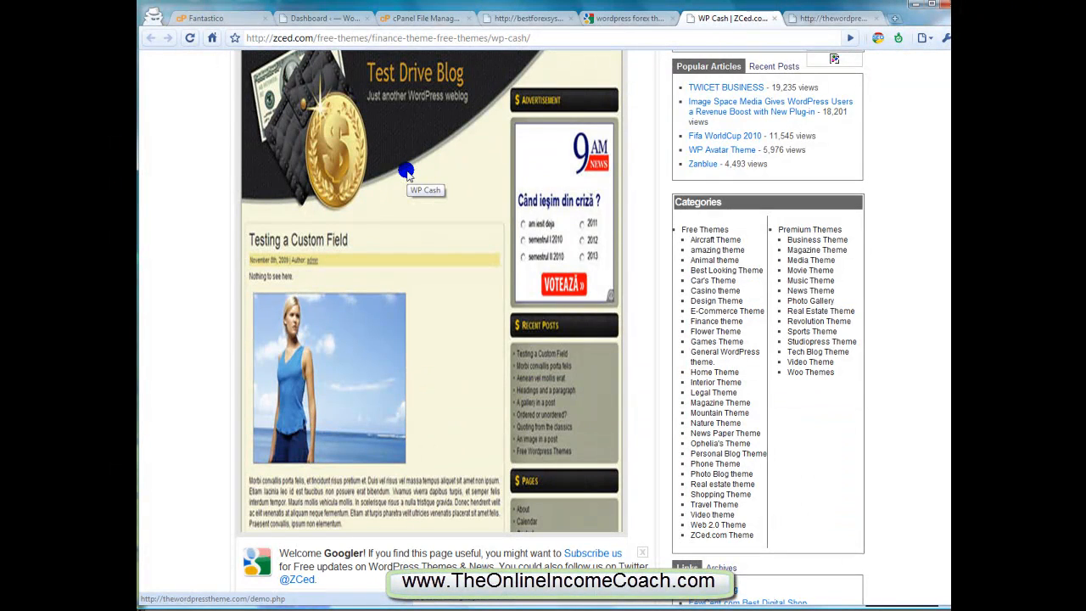
scroll(406, 171, "up", 3)
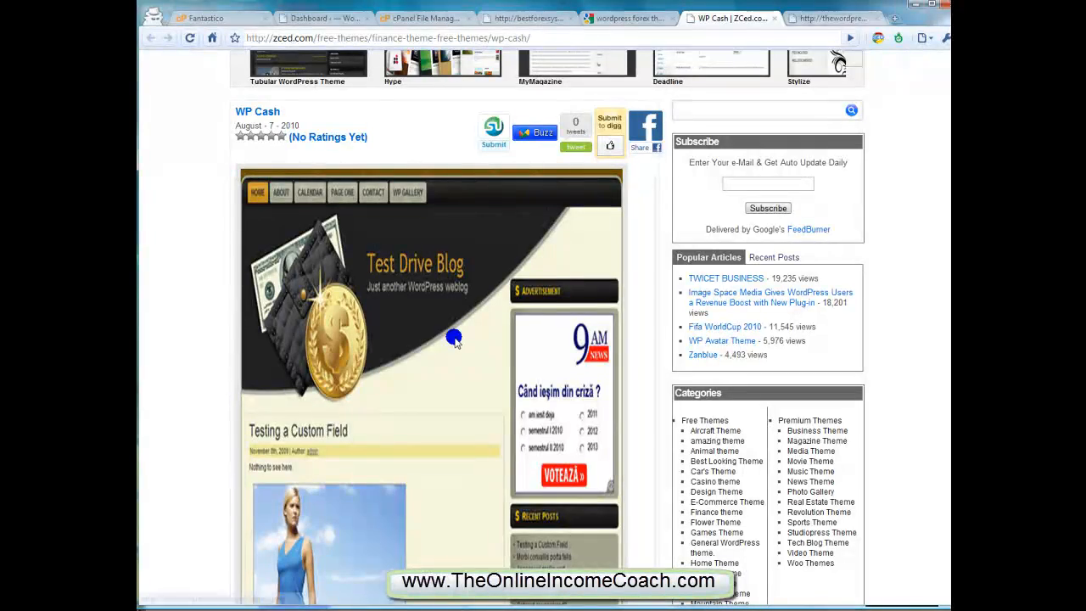
scroll(413, 356, "down", 6)
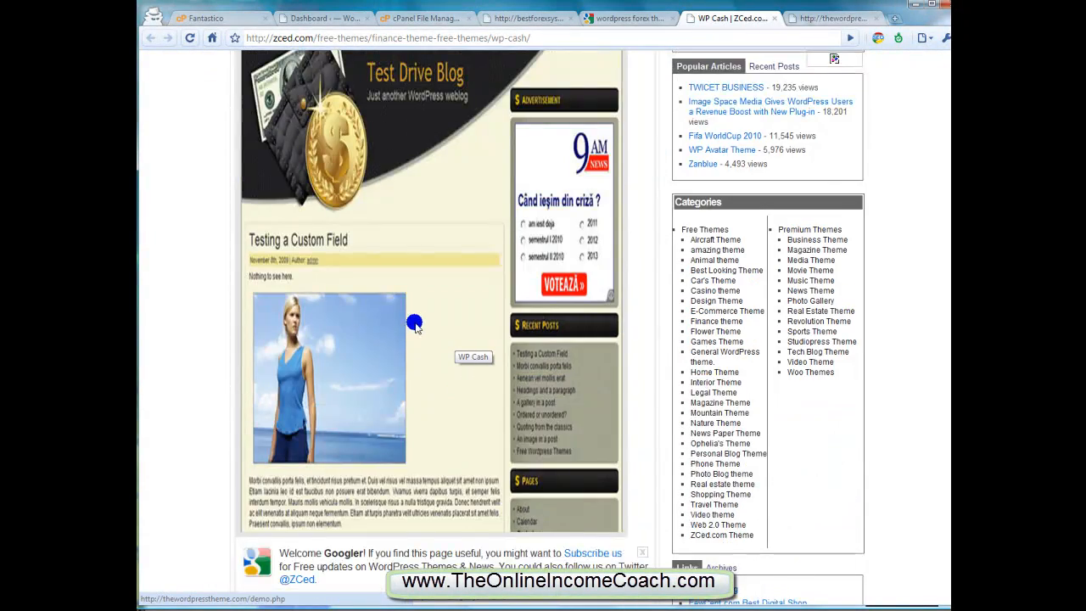
scroll(415, 323, "up", 5)
scroll(414, 327, "up", 2)
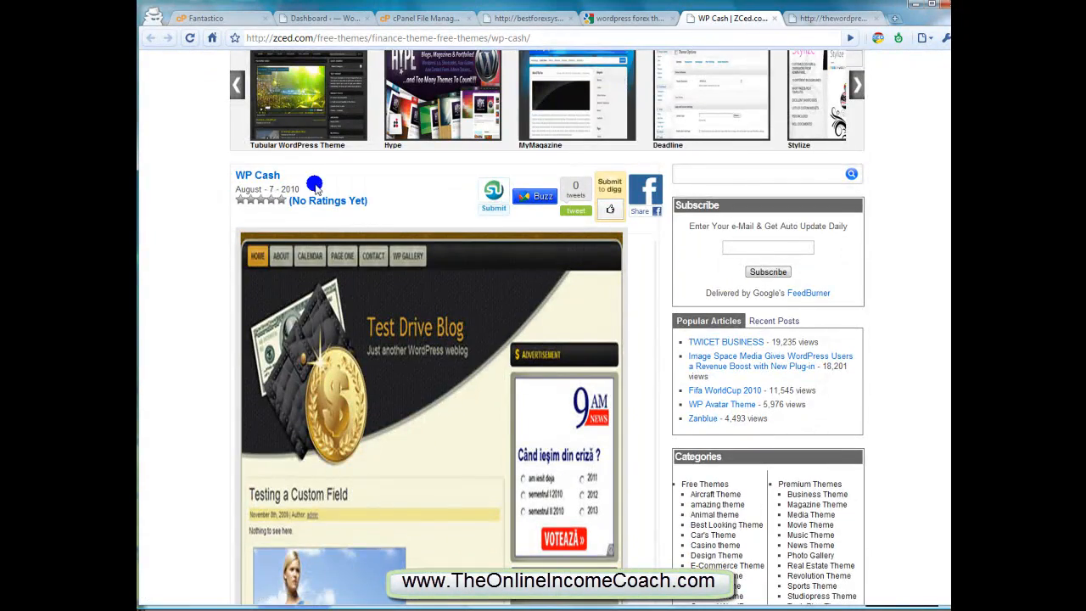
scroll(247, 314, "up", 2)
left_click_drag(231, 316, 315, 318)
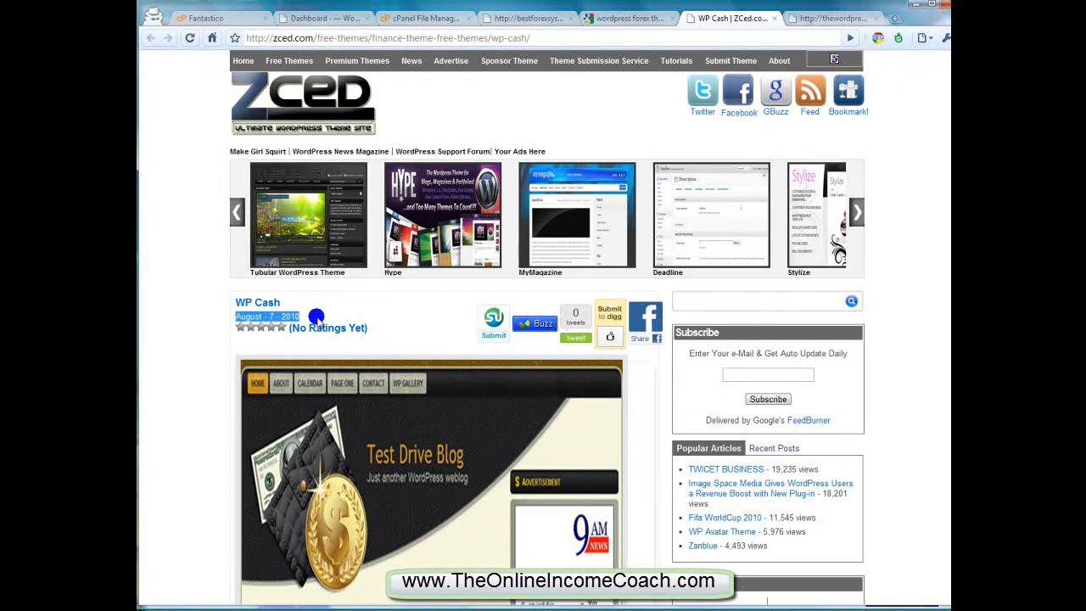
left_click(339, 305)
scroll(340, 307, "down", 3)
scroll(334, 279, "up", 2)
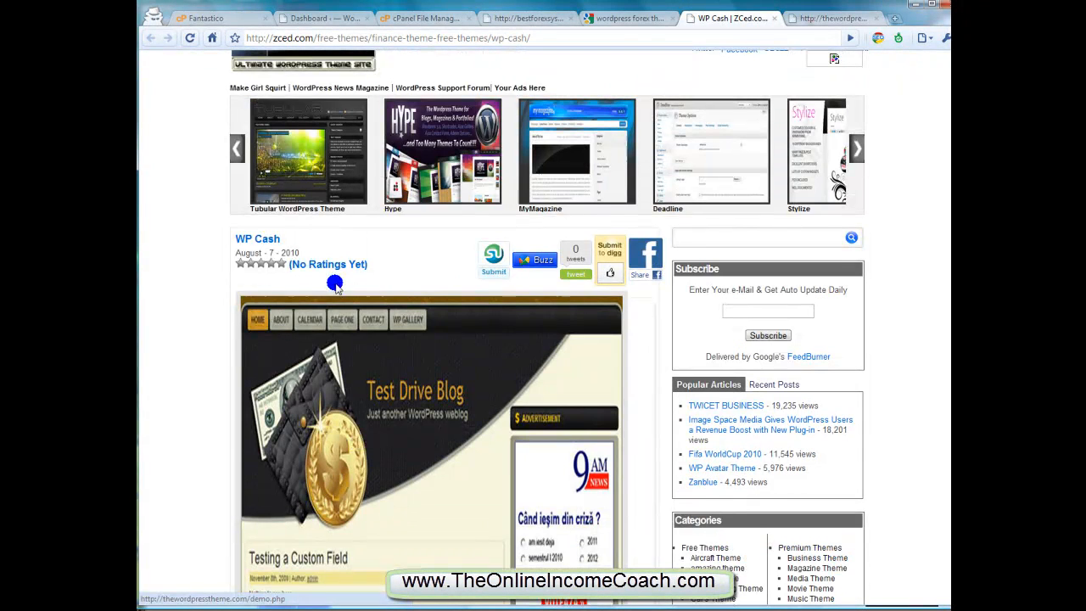
left_click_drag(302, 253, 267, 243)
left_click(405, 246)
scroll(409, 273, "down", 3)
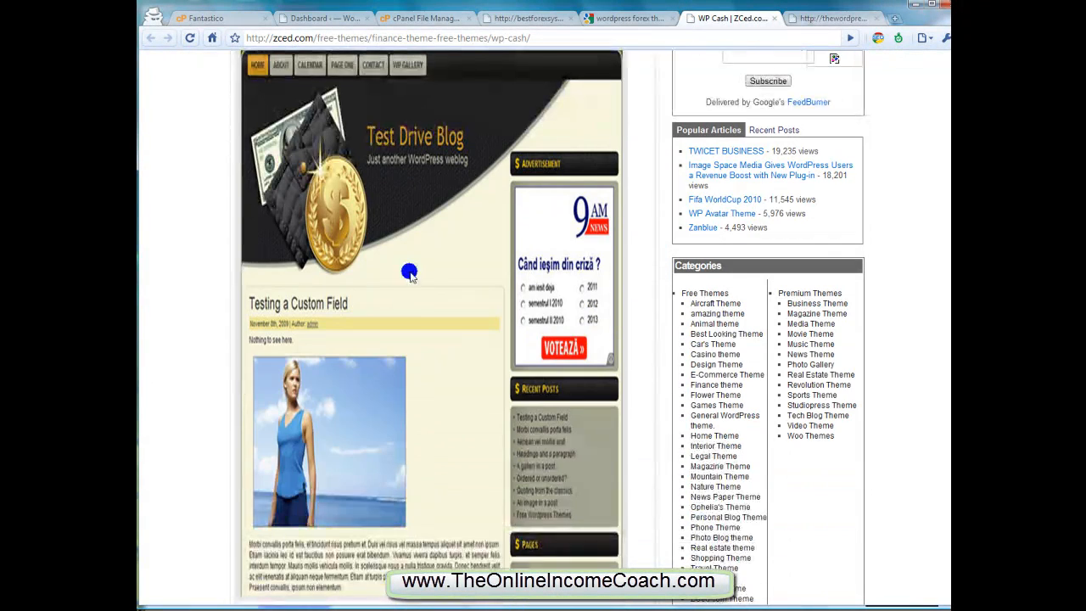
Check the WP Cash demo page on TheWordPressTheme.com and close it
left_click(824, 17)
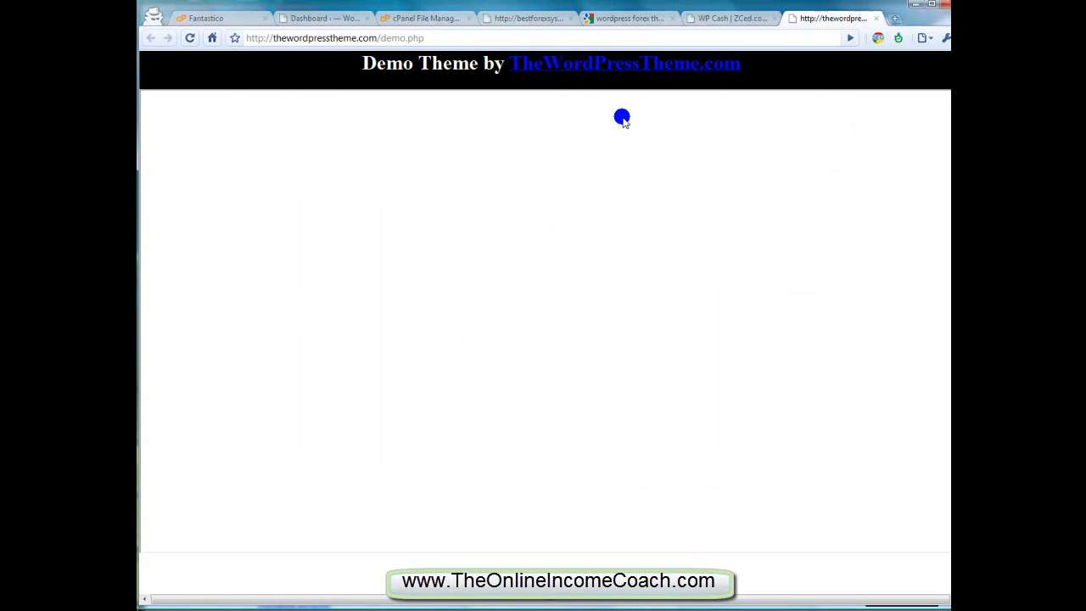
left_click(809, 18)
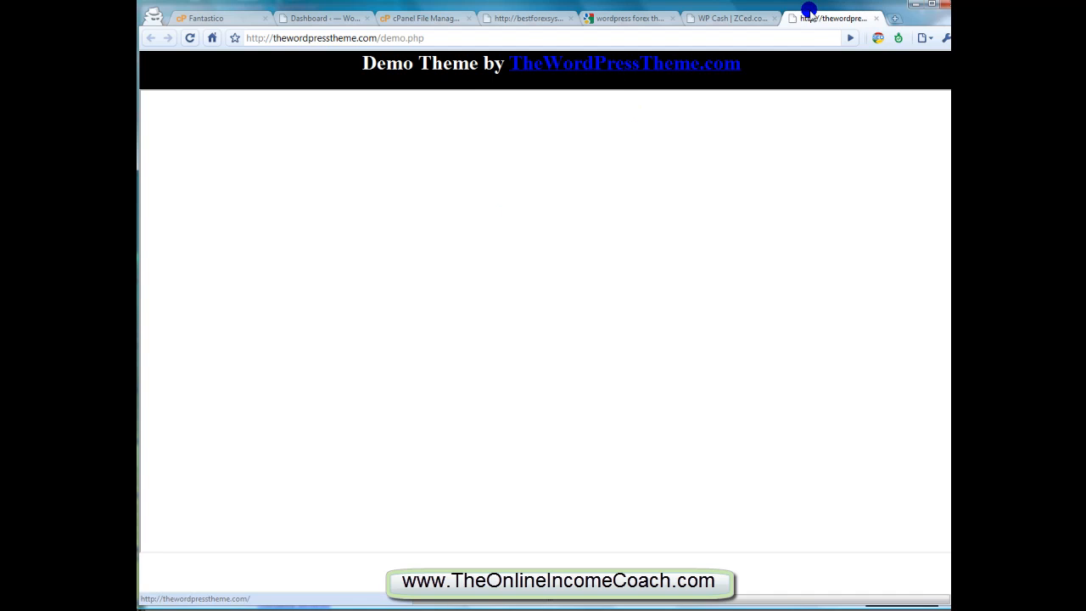
middle_click(811, 21)
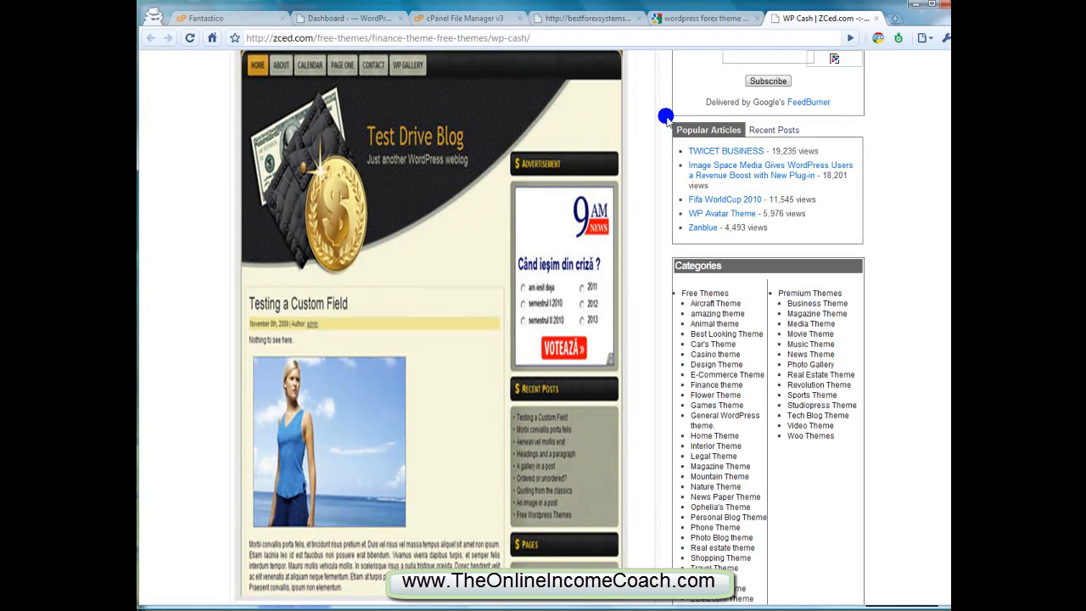
Search Google for the theme name "WP Cash" taken from the theme description heading on ZCed
scroll(662, 273, "down", 3)
scroll(657, 270, "up", 4)
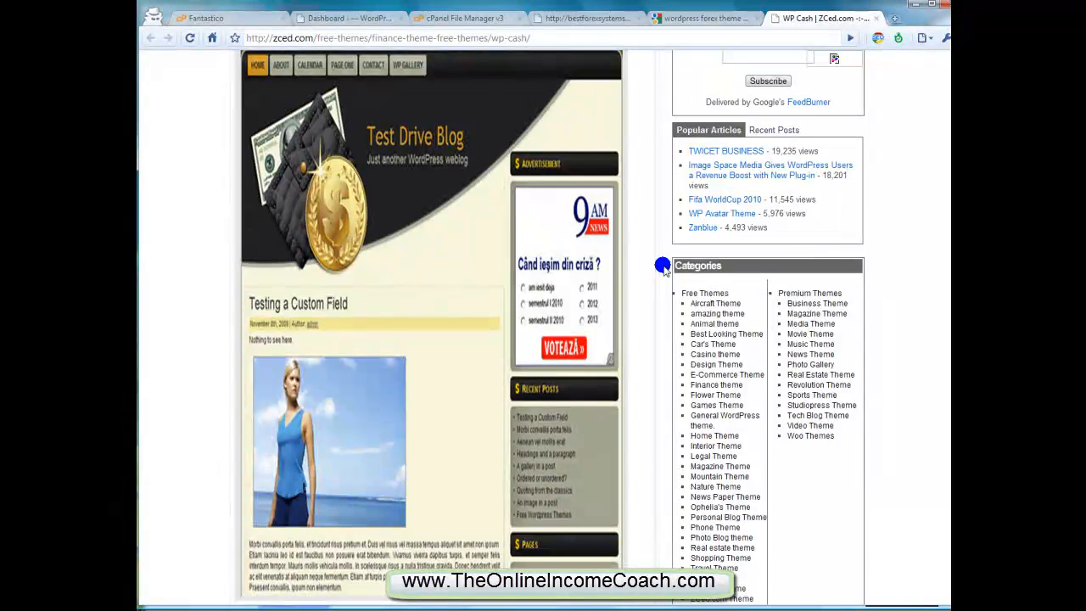
scroll(594, 290, "down", 6)
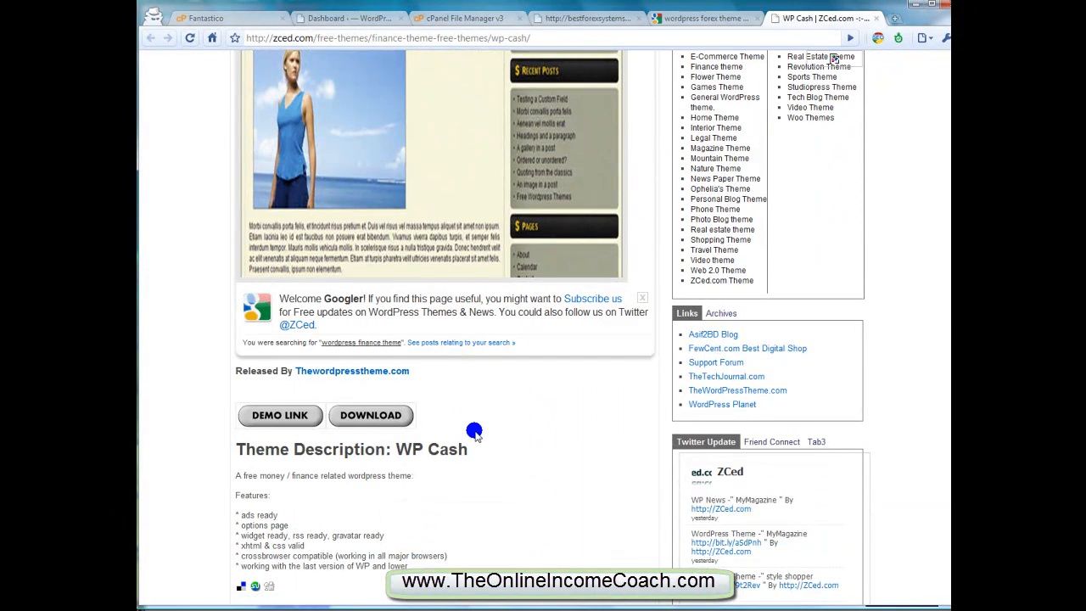
scroll(473, 431, "down", 2)
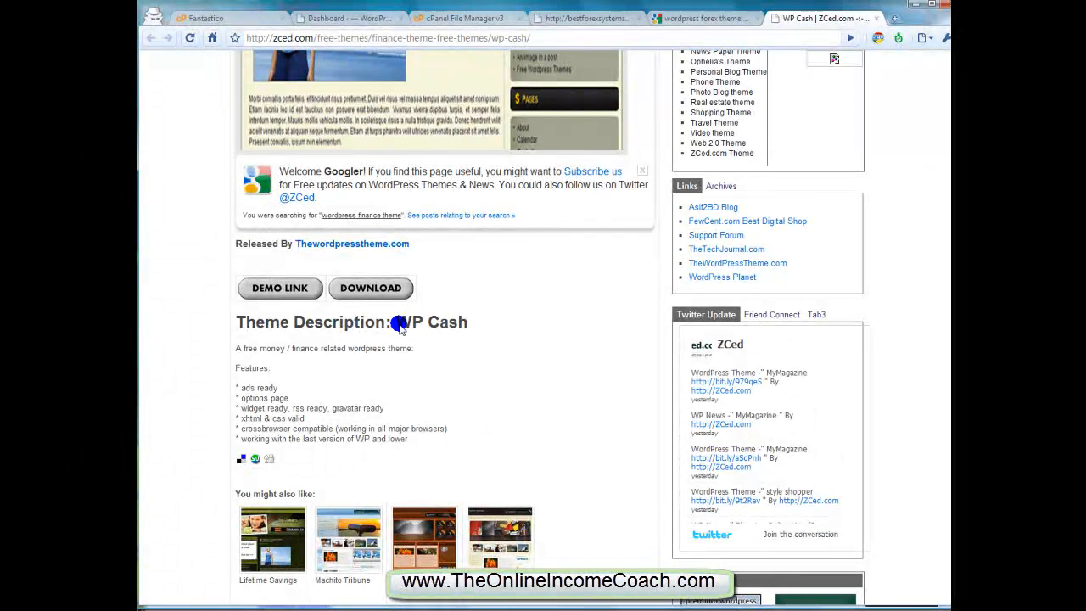
left_click_drag(397, 323, 462, 329)
right_click(469, 329)
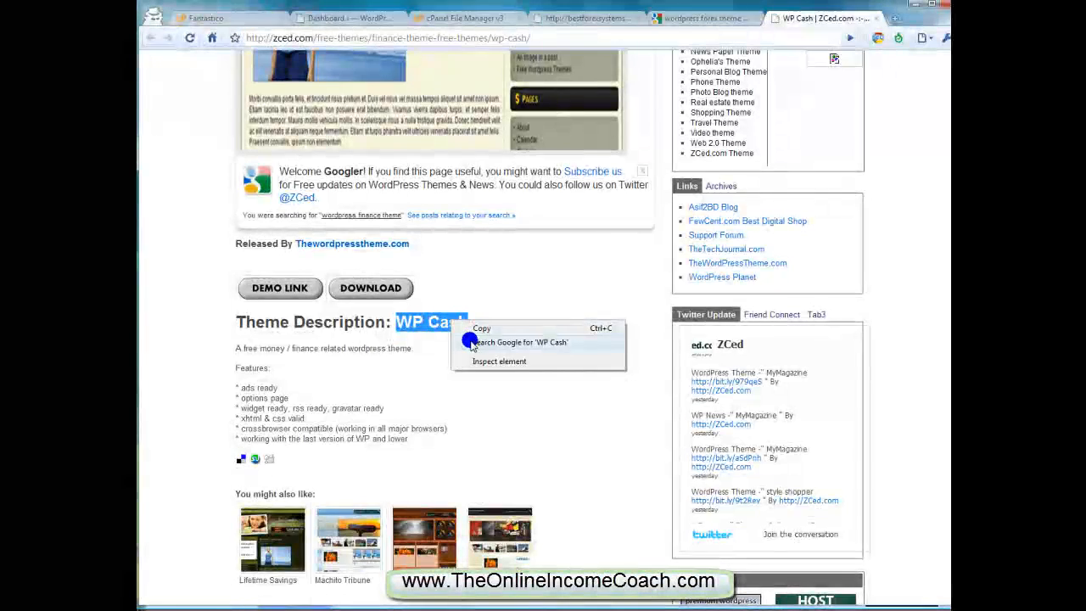
left_click(468, 341)
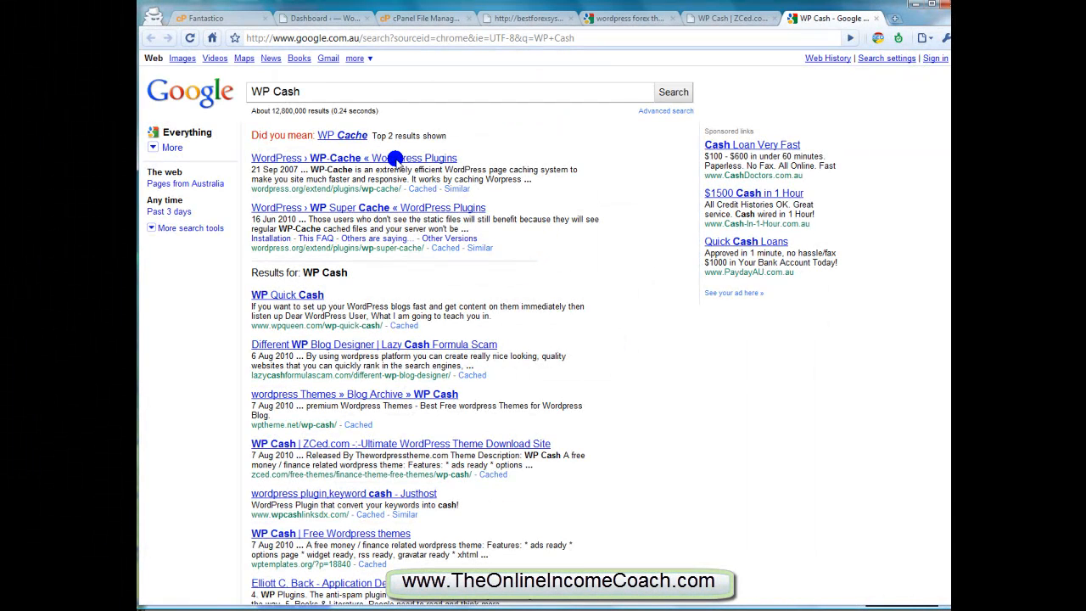
Refine the Google search to "WP Cash theme"
type("theme")
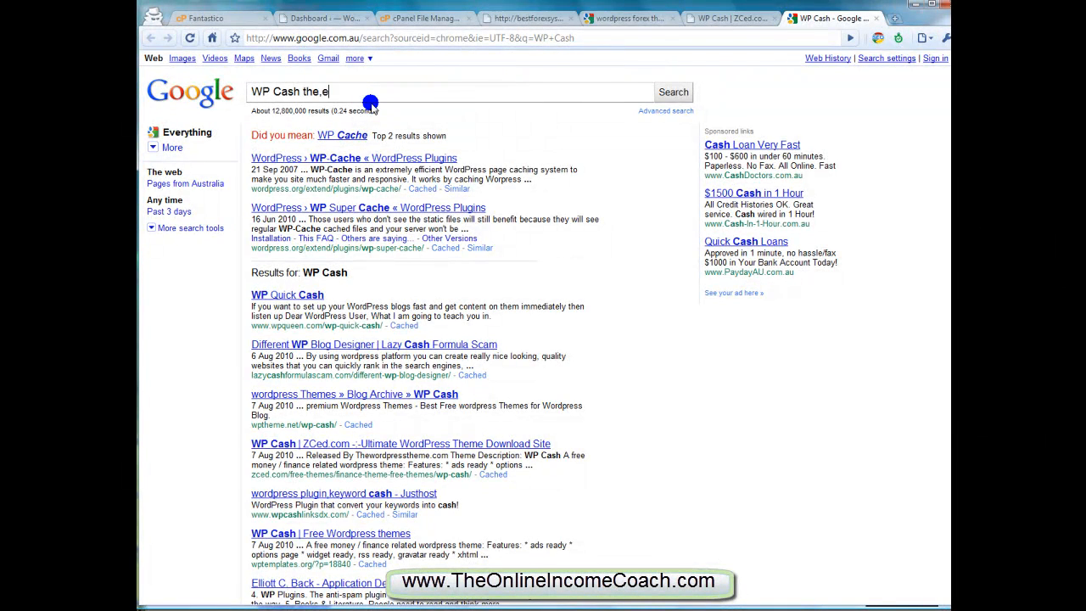
key("Return")
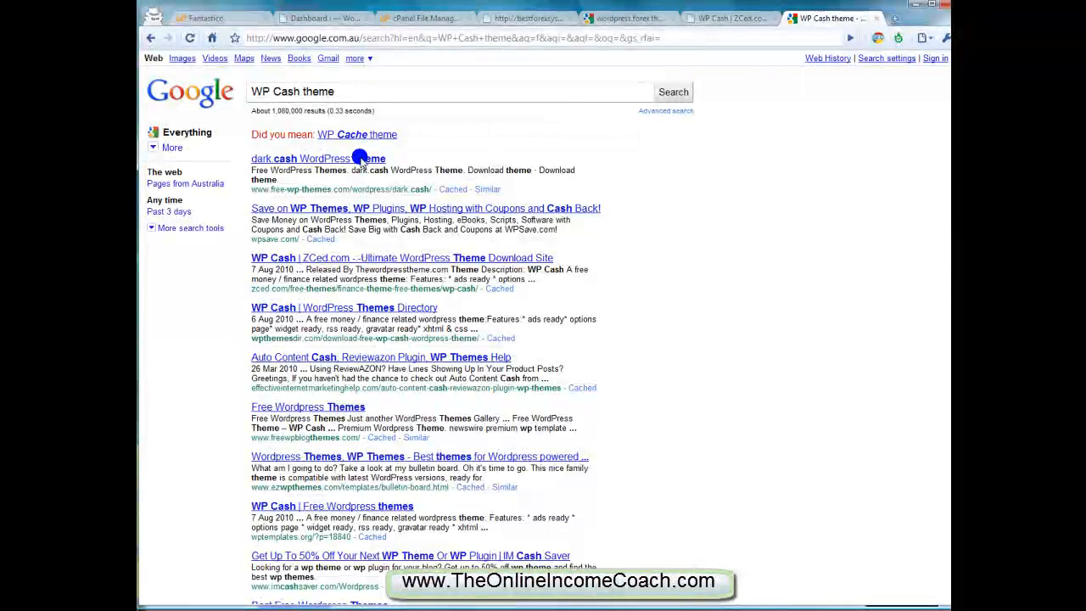
Open the WP Cash results from ZCed, WordPress Themes Directory and Free Wordpress themes in separate tabs
middle_click(347, 256)
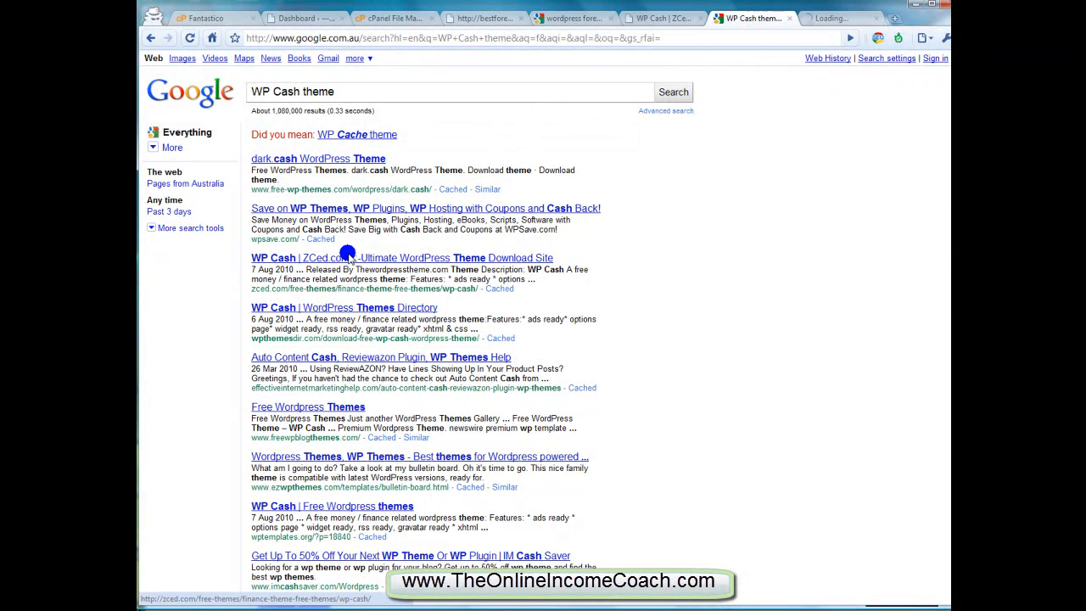
middle_click(355, 307)
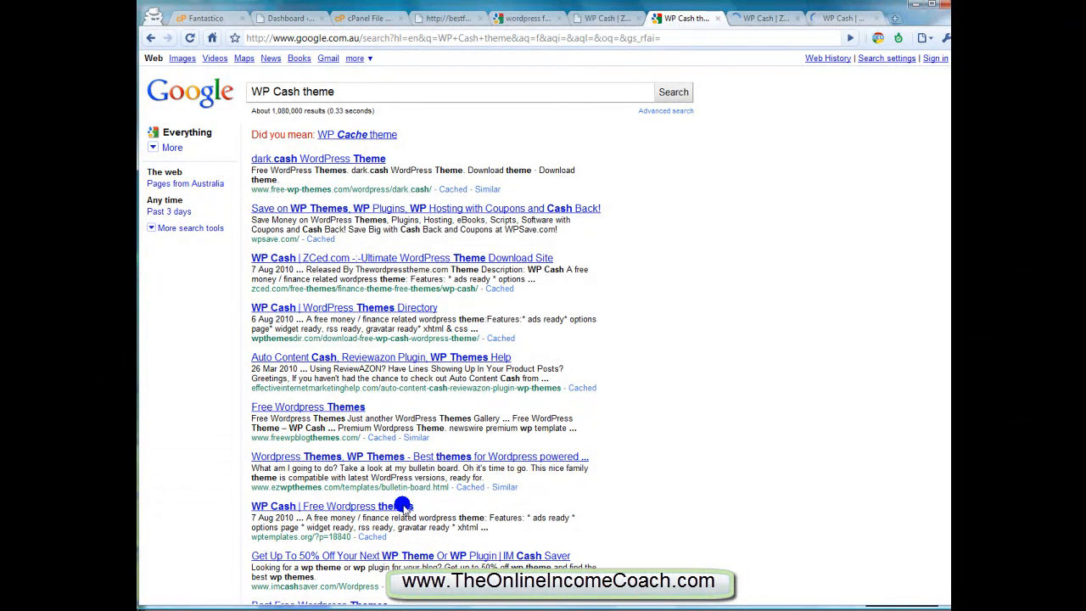
middle_click(404, 506)
Go to the WP Cash page on wpthemesdir.com and open the theme's live demo in a separate tab
left_click(692, 17)
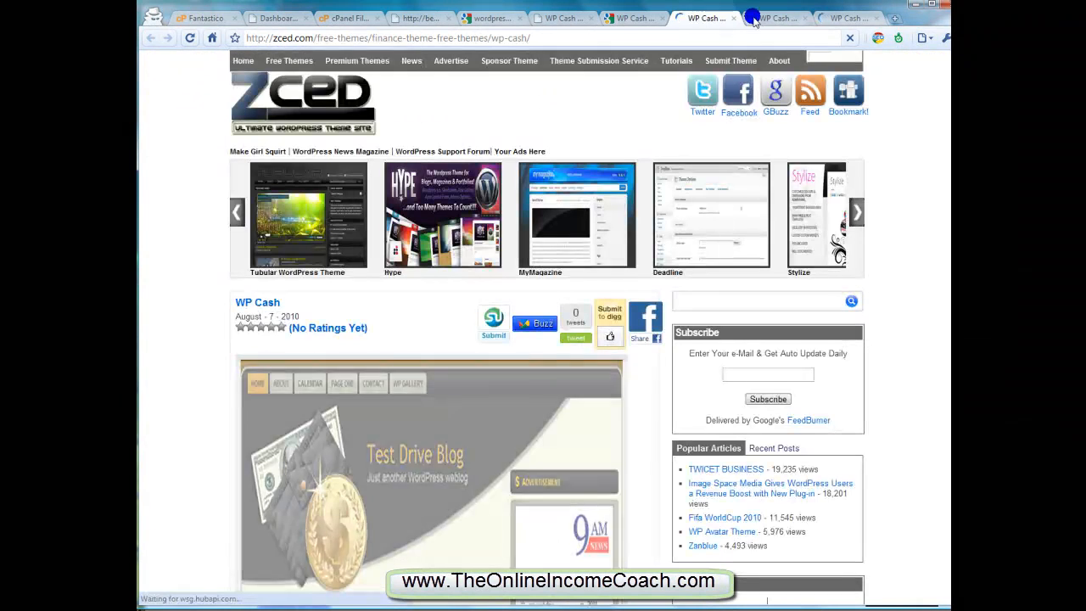
left_click(774, 18)
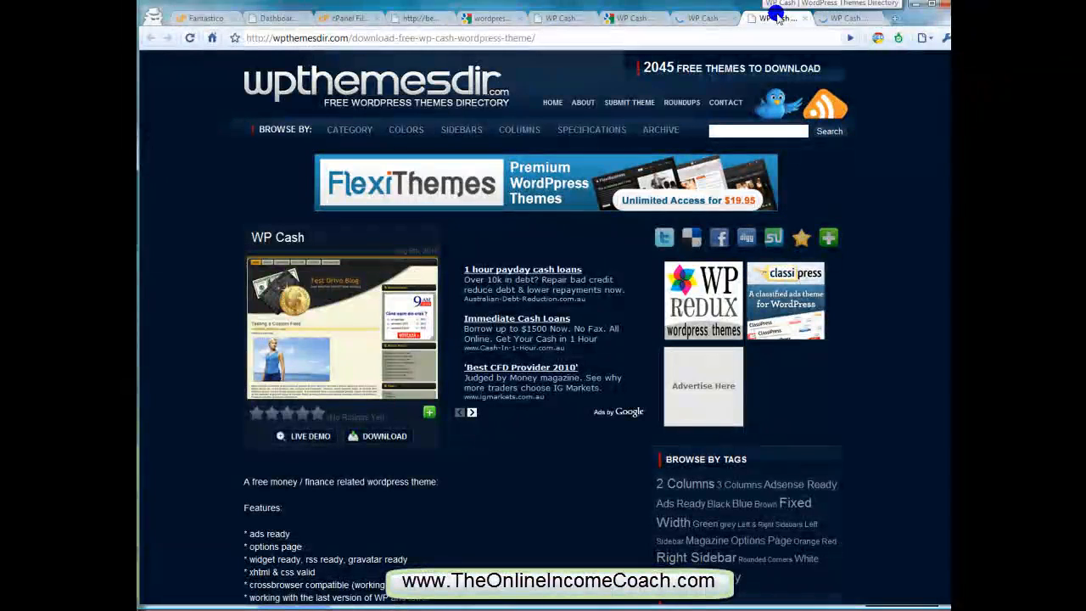
middle_click(313, 438)
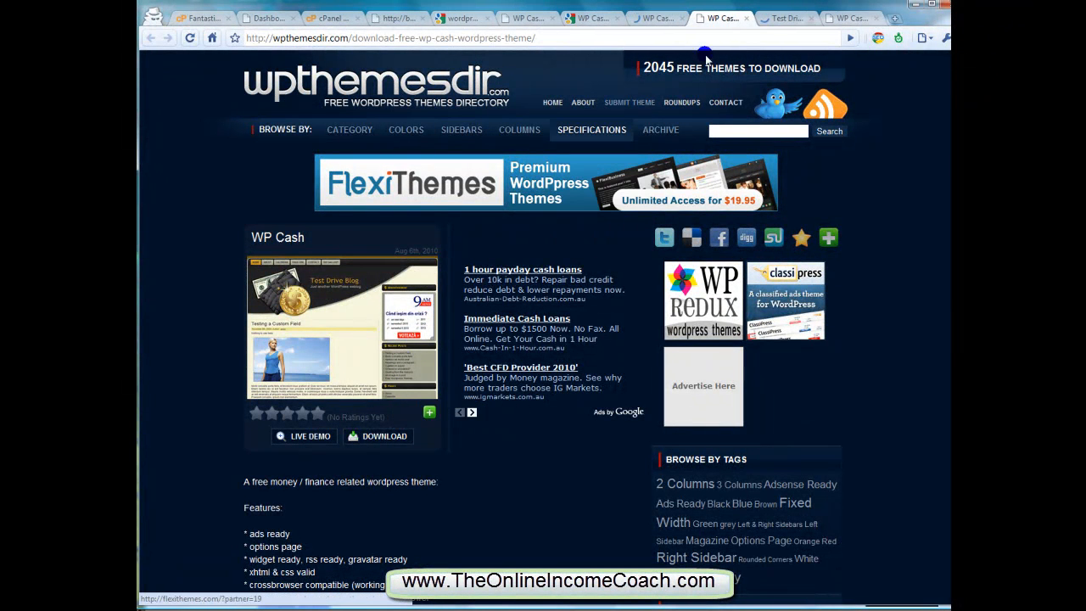
left_click(774, 23)
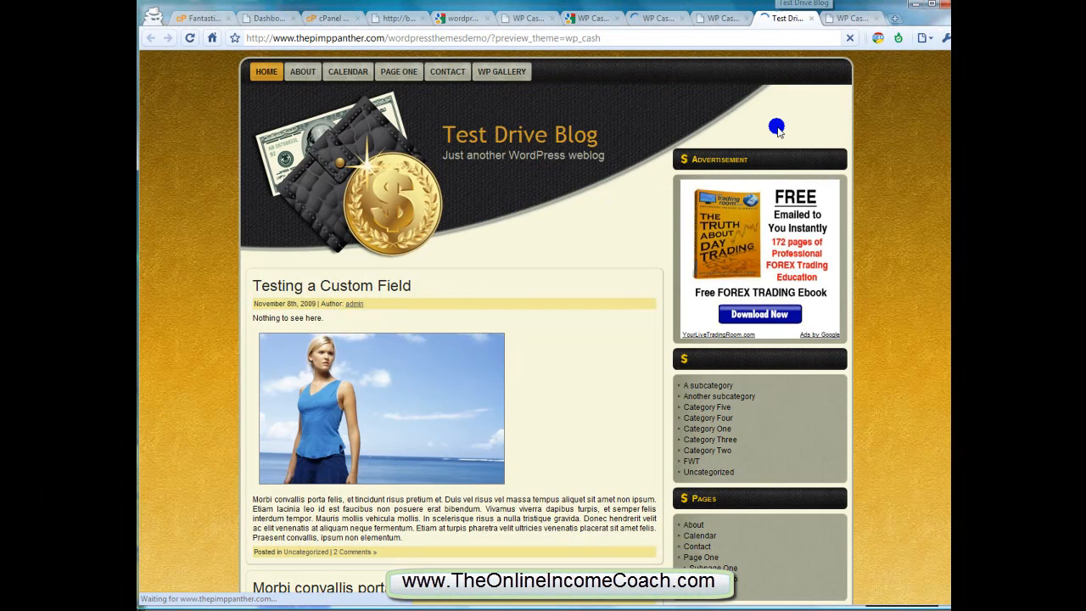
Examine the header graphic, blog title and navigation bar of the WP Cash live demo
scroll(775, 131, "down", 4)
scroll(780, 138, "up", 3)
scroll(779, 140, "up", 1)
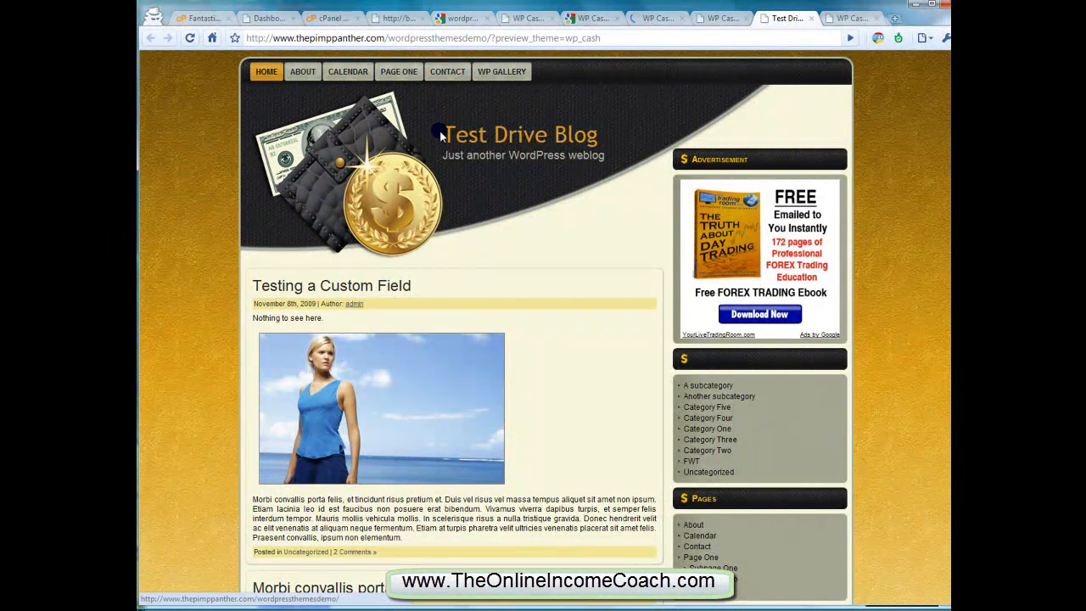
left_click_drag(596, 140, 448, 144)
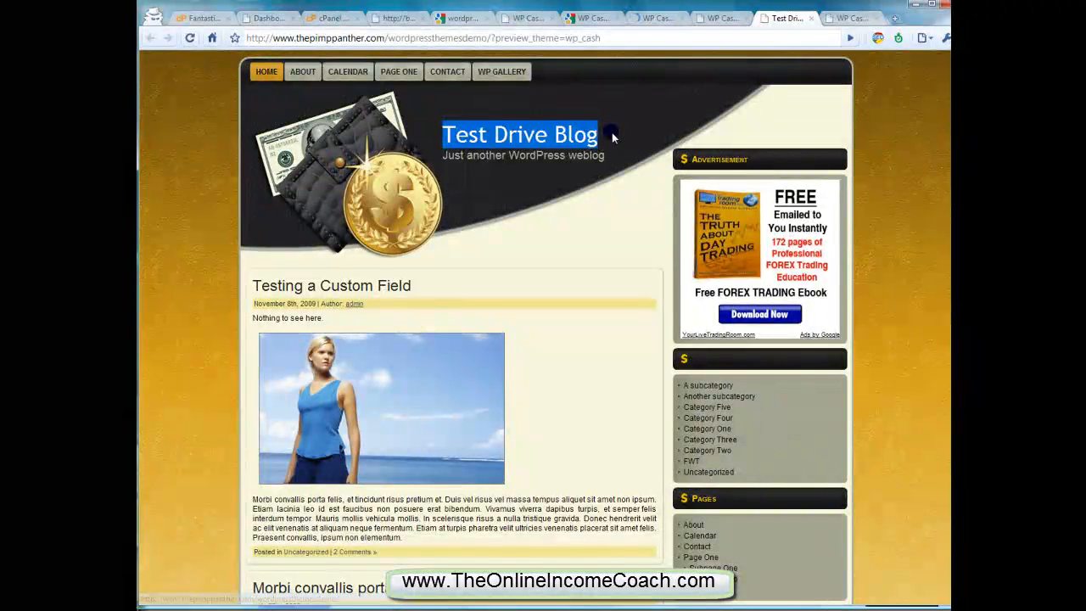
left_click(612, 132)
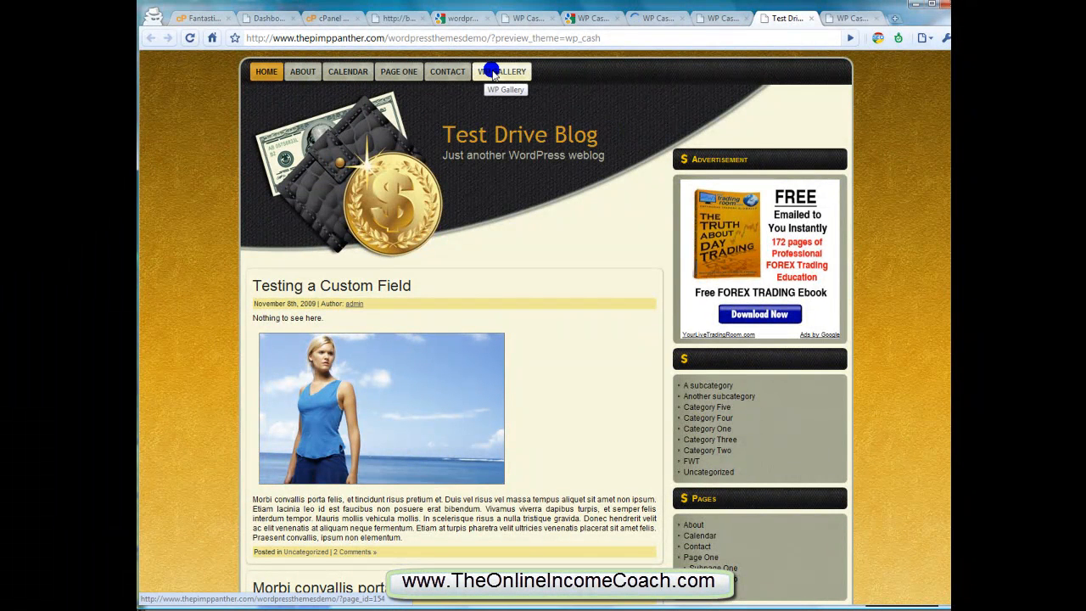
Examine the demo homepage's sidebar blocks, ad placement and post layout
scroll(856, 358, "down", 2)
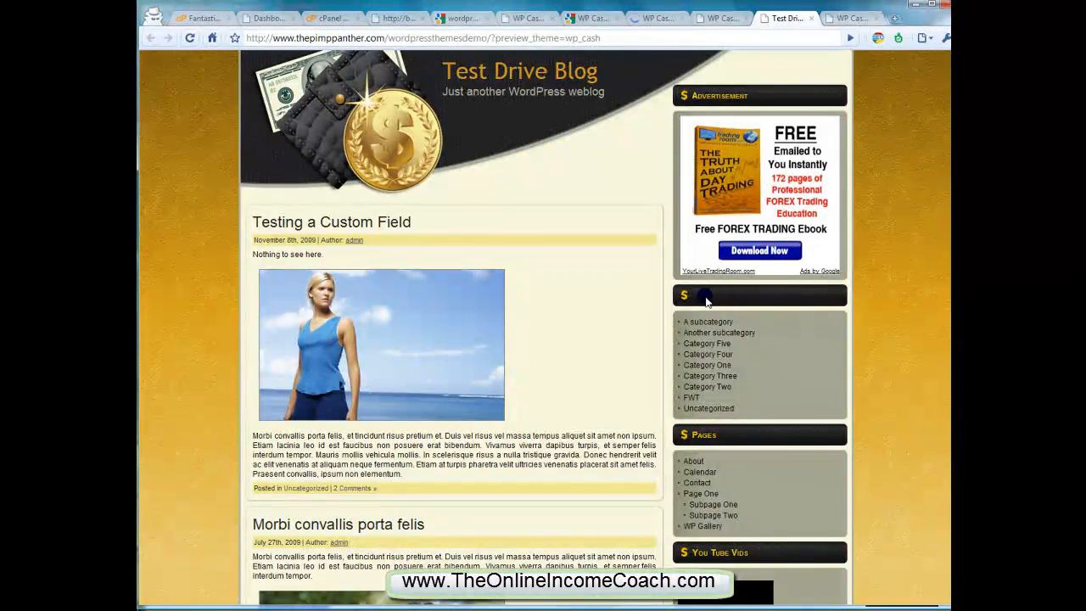
scroll(724, 296, "down", 2)
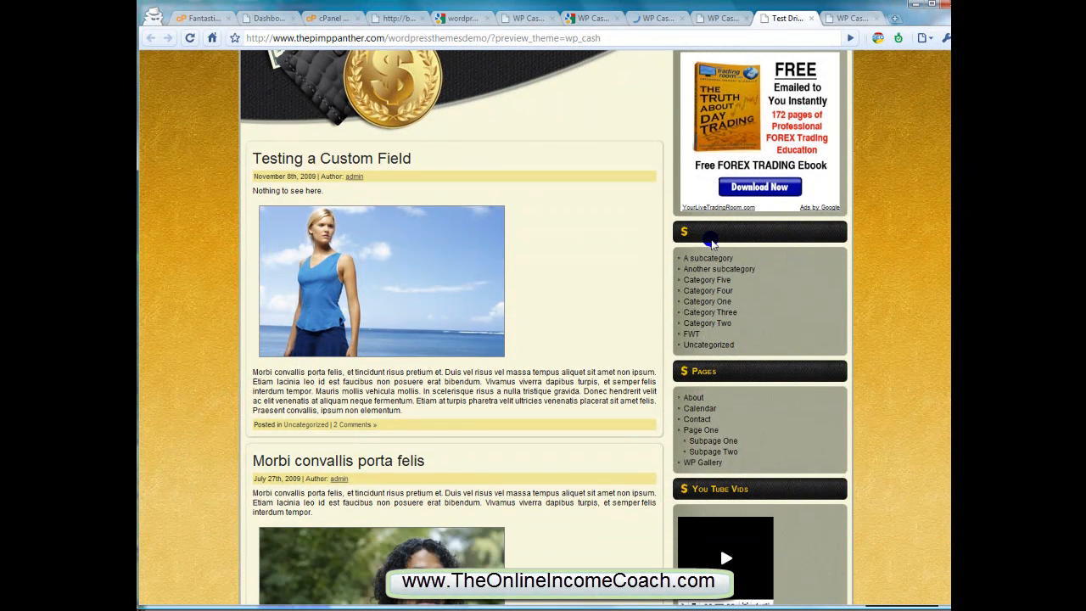
scroll(721, 236, "up", 4)
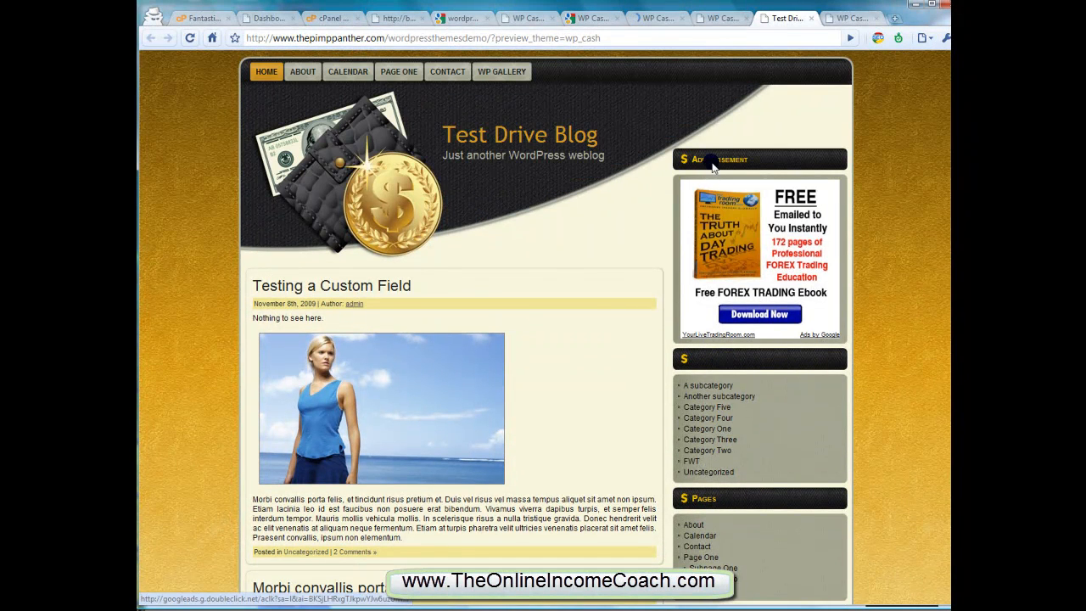
scroll(695, 231, "down", 4)
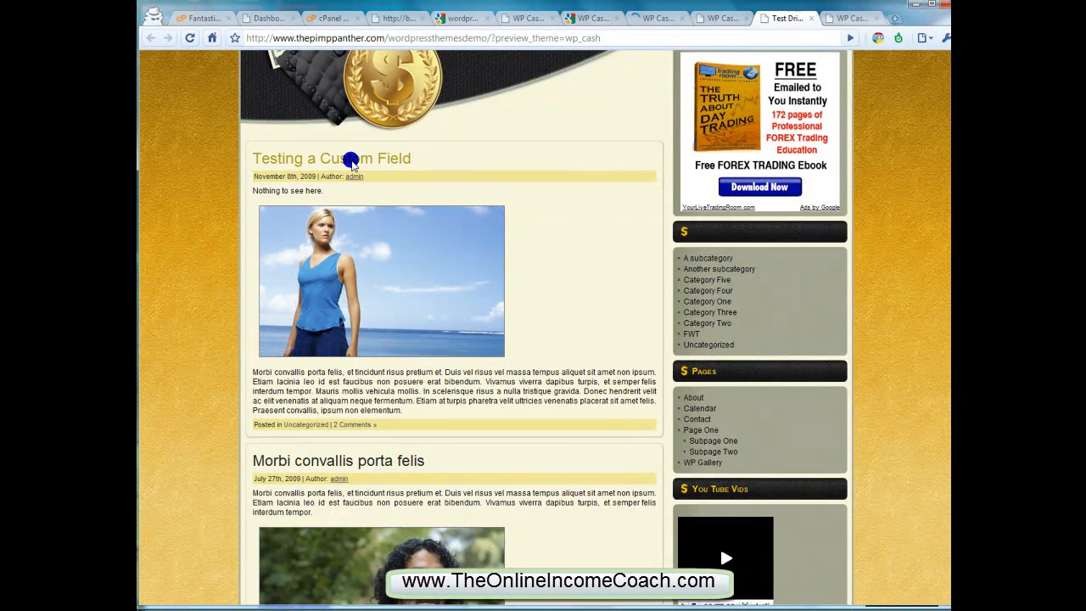
scroll(352, 161, "down", 6)
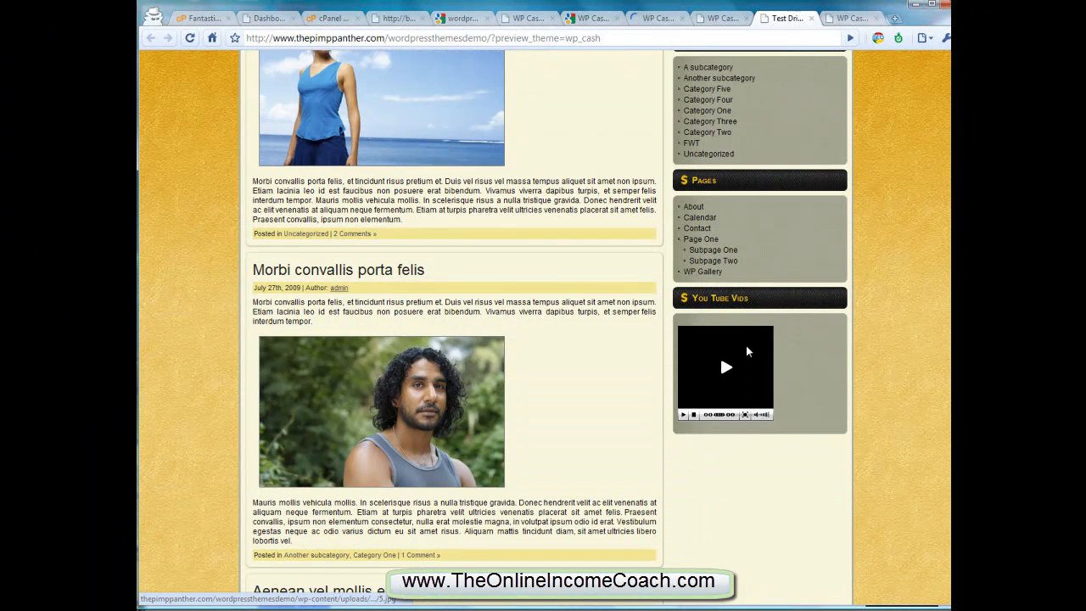
scroll(496, 287, "down", 6)
scroll(491, 283, "up", 14)
Open the "Testing a Custom Field" post in the demo and review its layout, comments, reply form and footer ad
left_click(363, 224)
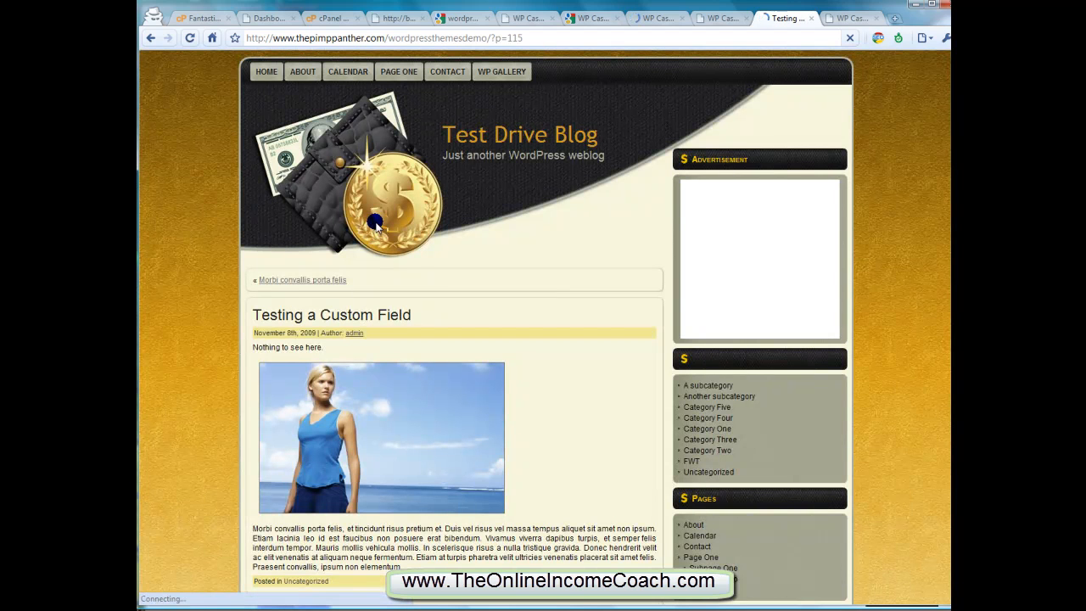
scroll(426, 219, "down", 2)
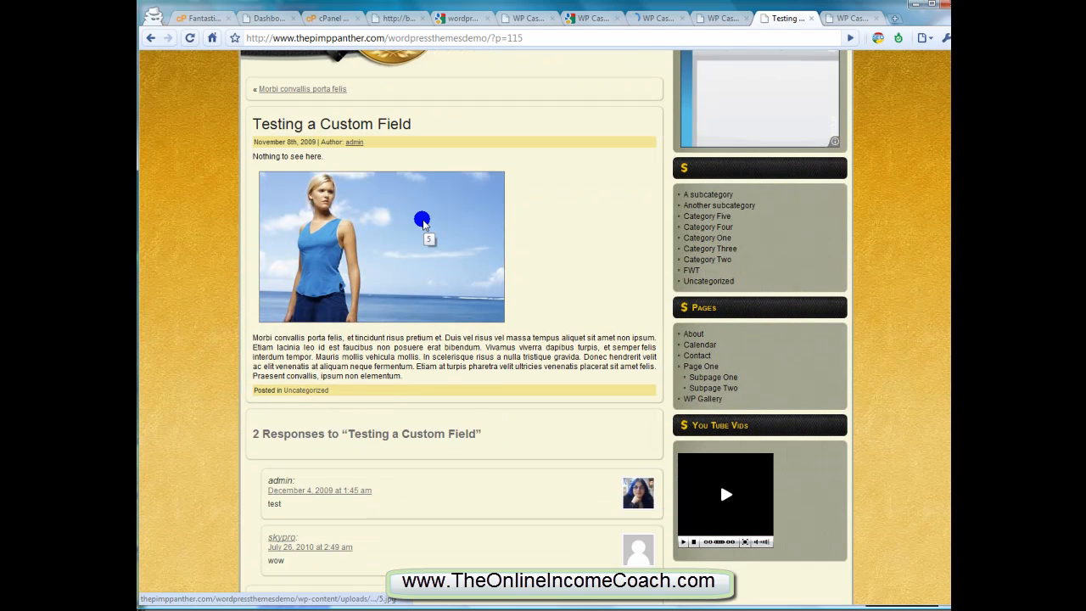
scroll(426, 222, "down", 2)
scroll(396, 296, "down", 3)
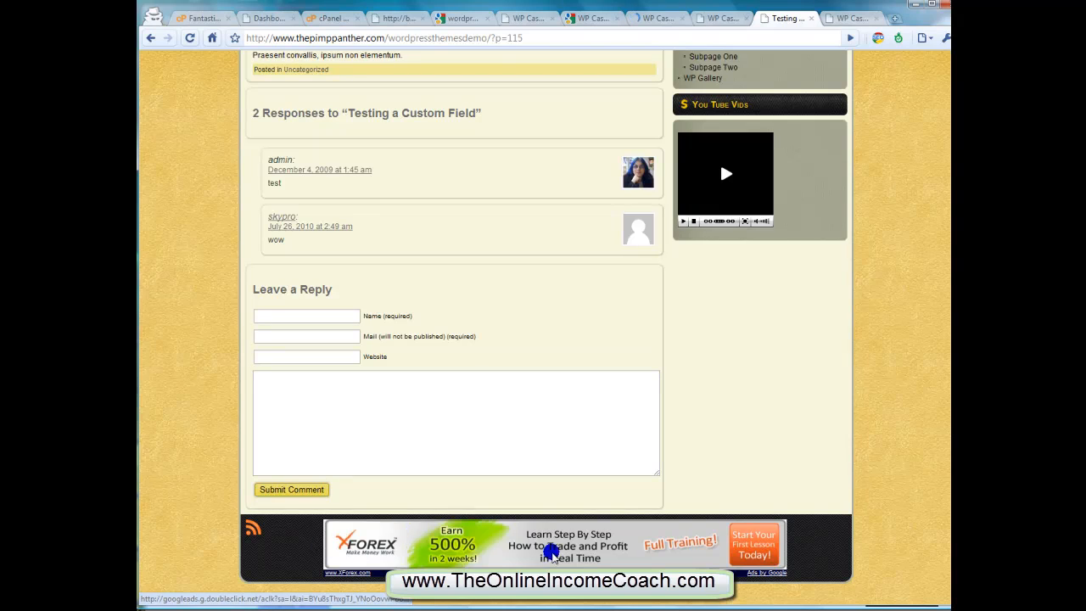
Download the WP Cash theme archive wp_cash.zip from its page on wptemplates.org
scroll(550, 548, "up", 6)
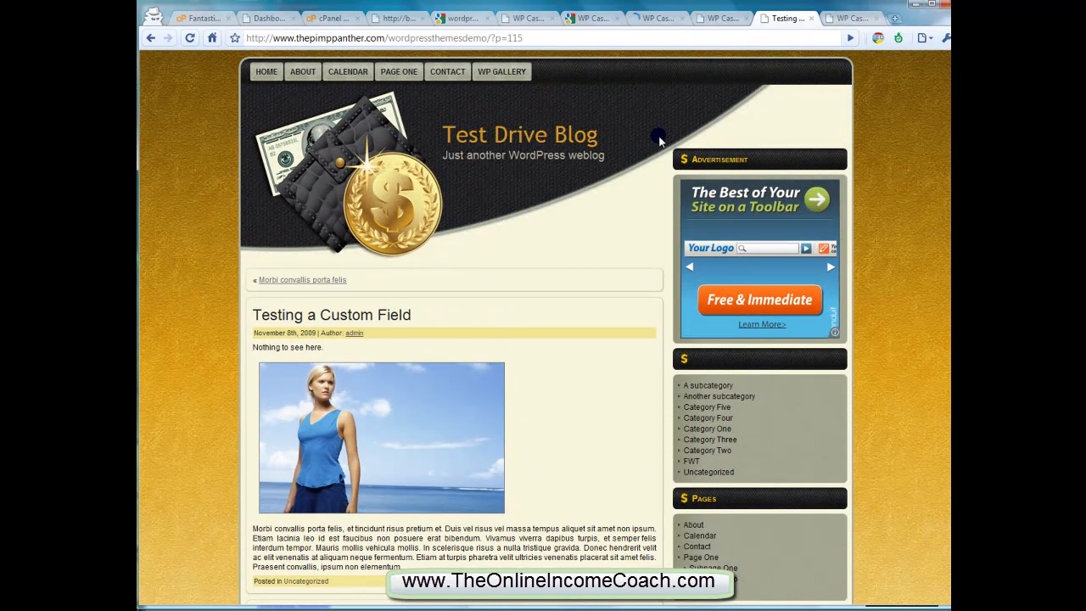
left_click(841, 18)
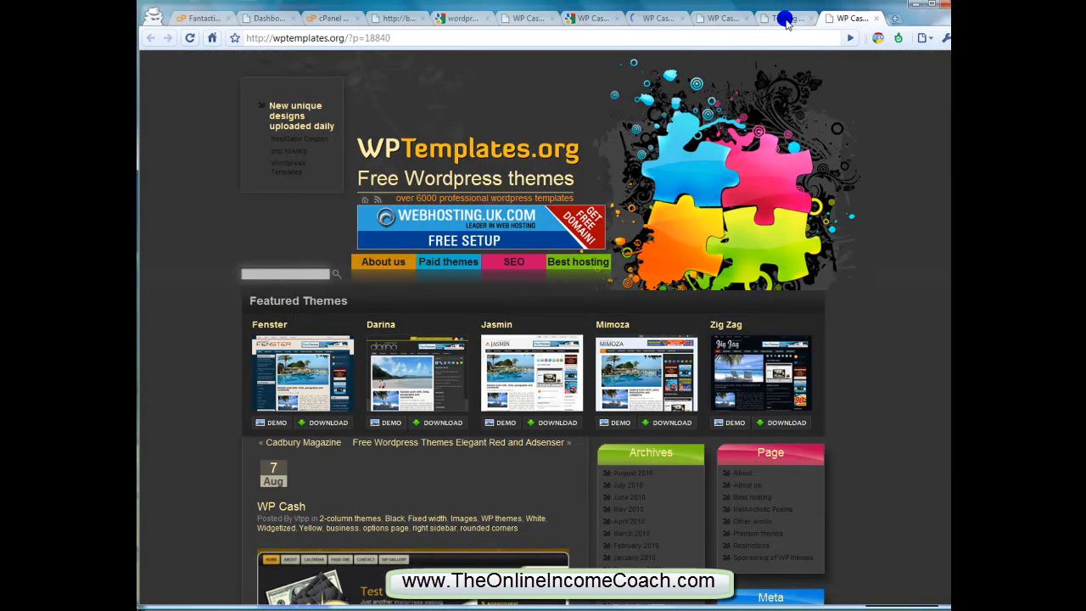
scroll(735, 104, "down", 3)
scroll(730, 93, "down", 3)
scroll(727, 90, "down", 2)
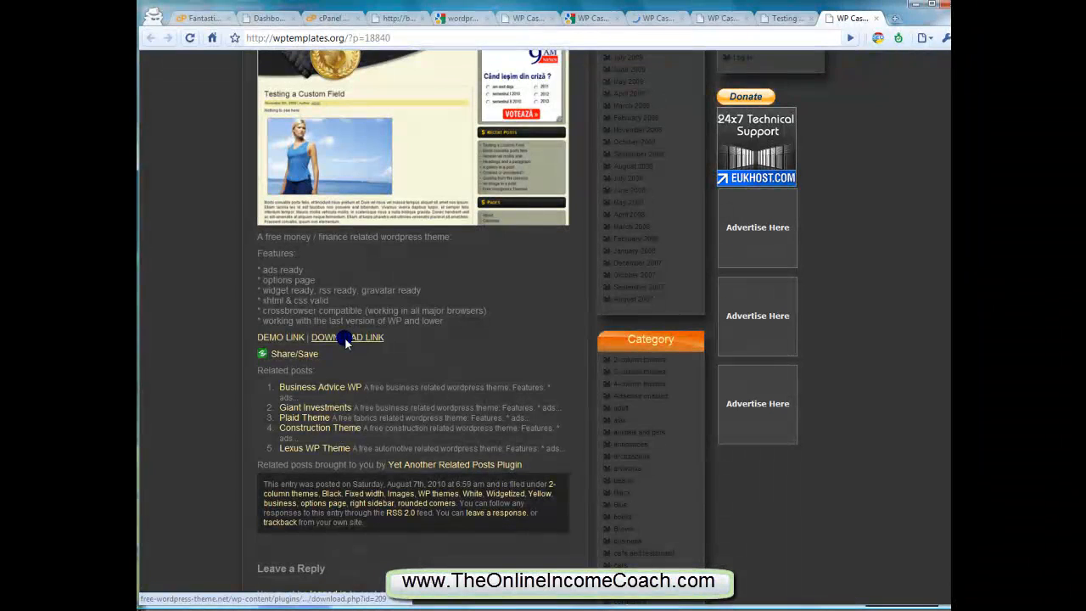
left_click(346, 339)
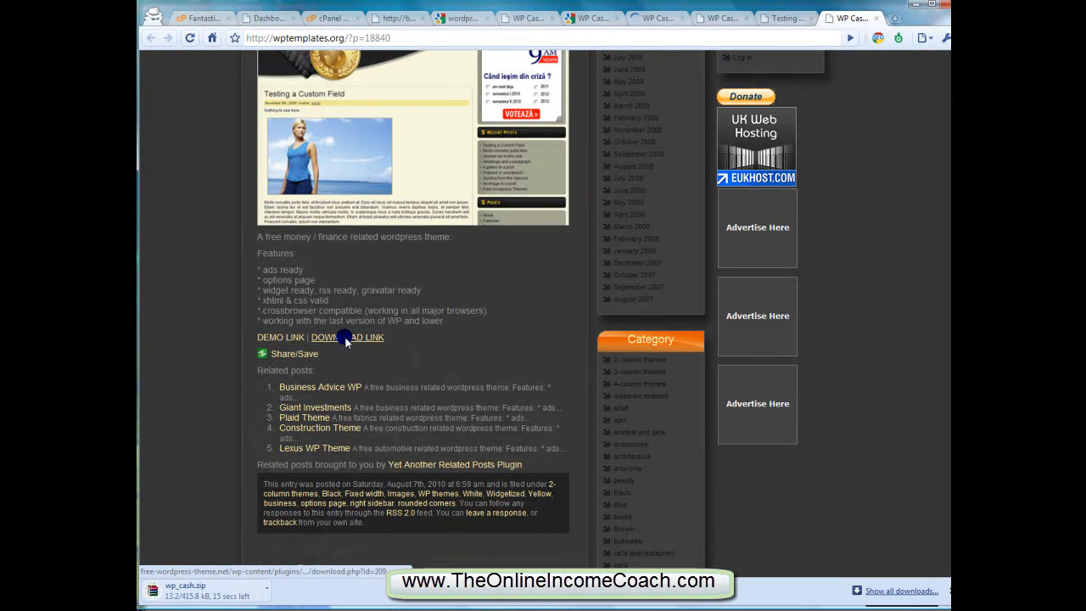
mouse_move(318, 352)
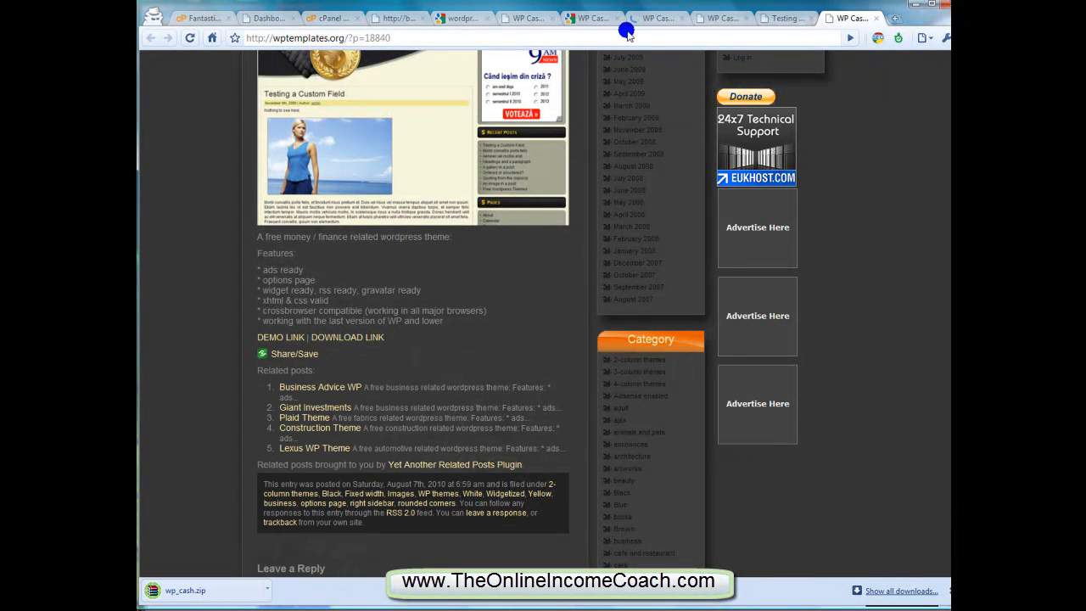
Return to the bestforexsystems.com WordPress dashboard and open the theme installation page
left_click(705, 17)
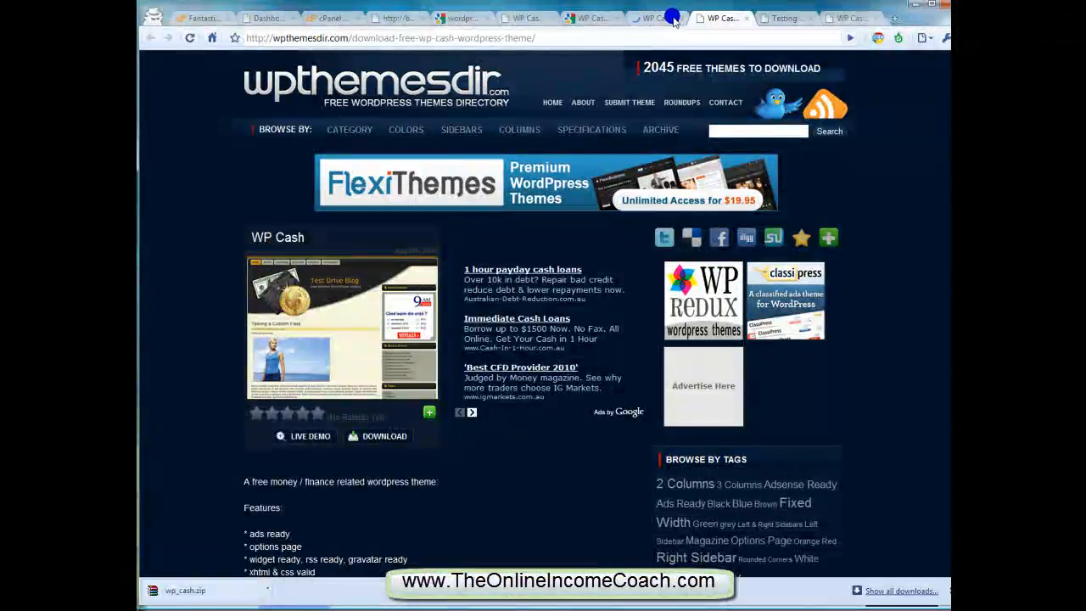
left_click(647, 19)
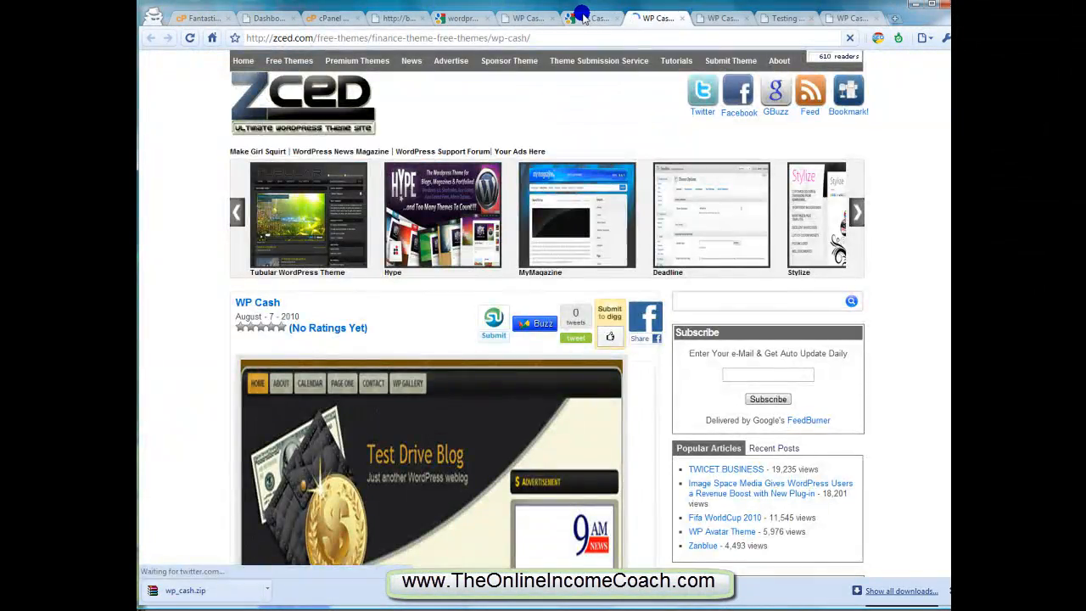
left_click(584, 18)
left_click(528, 18)
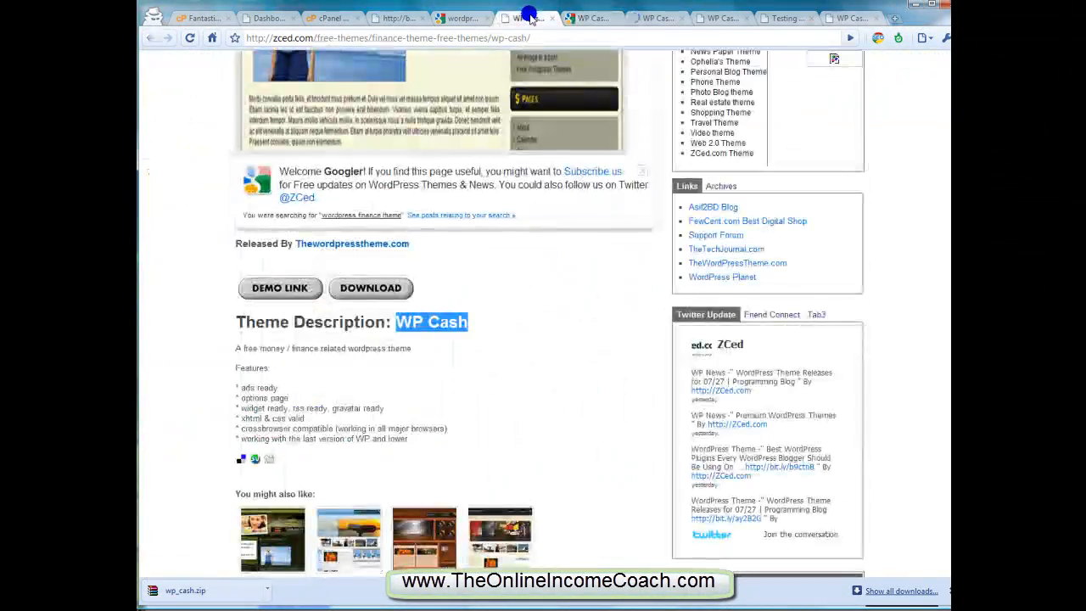
left_click(468, 18)
left_click(335, 18)
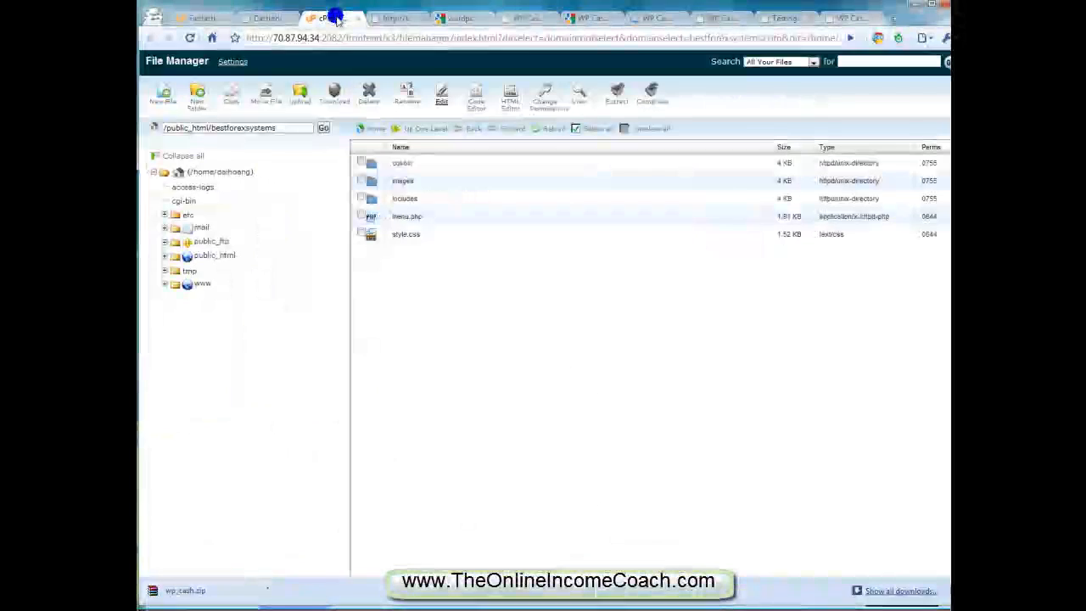
left_click(270, 17)
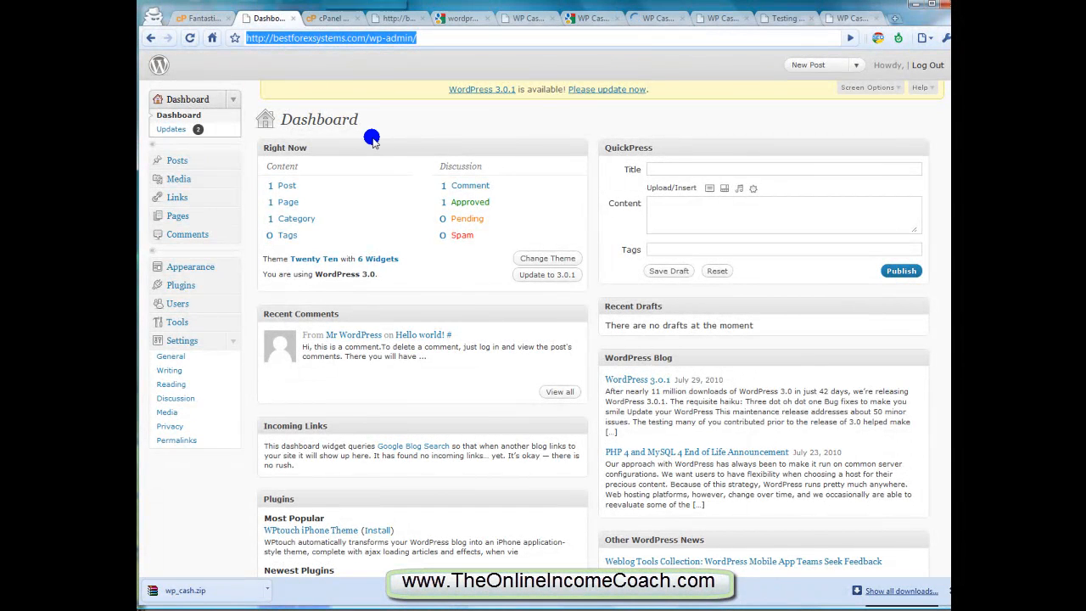
left_click(230, 269)
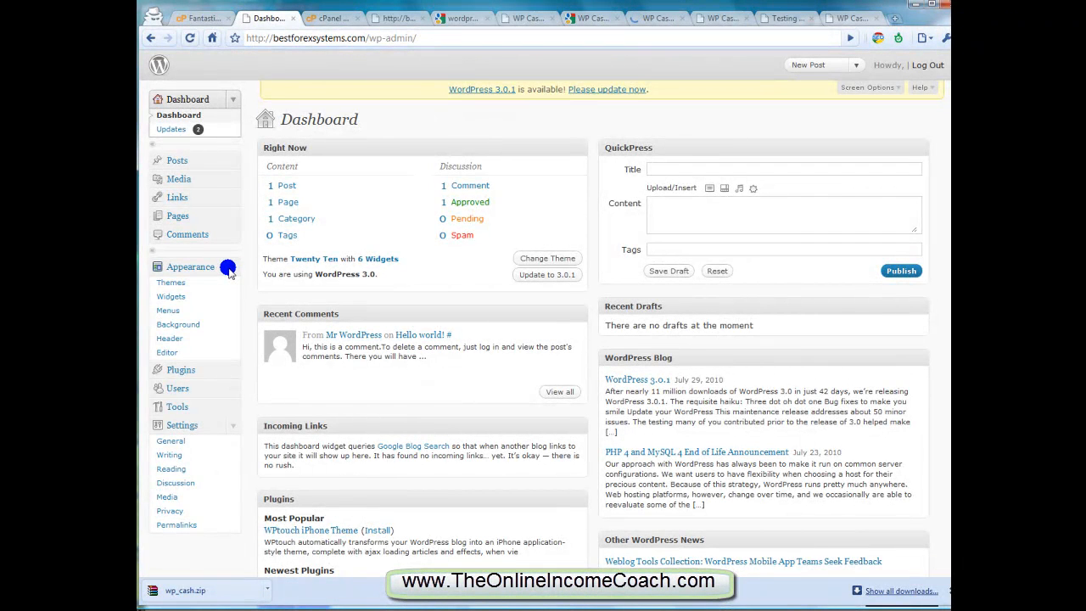
left_click(172, 285)
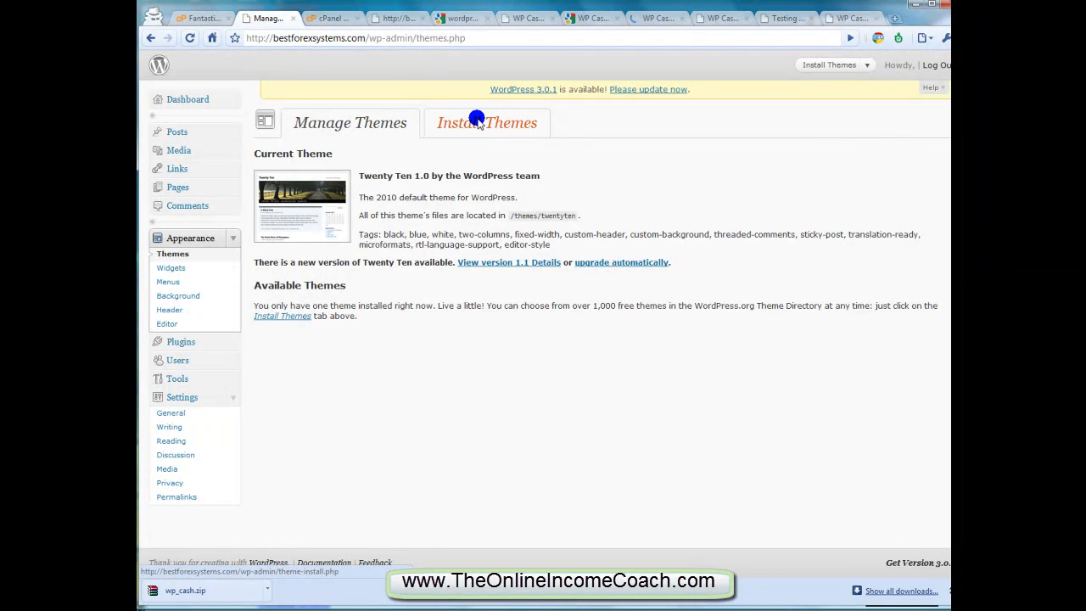
left_click(477, 122)
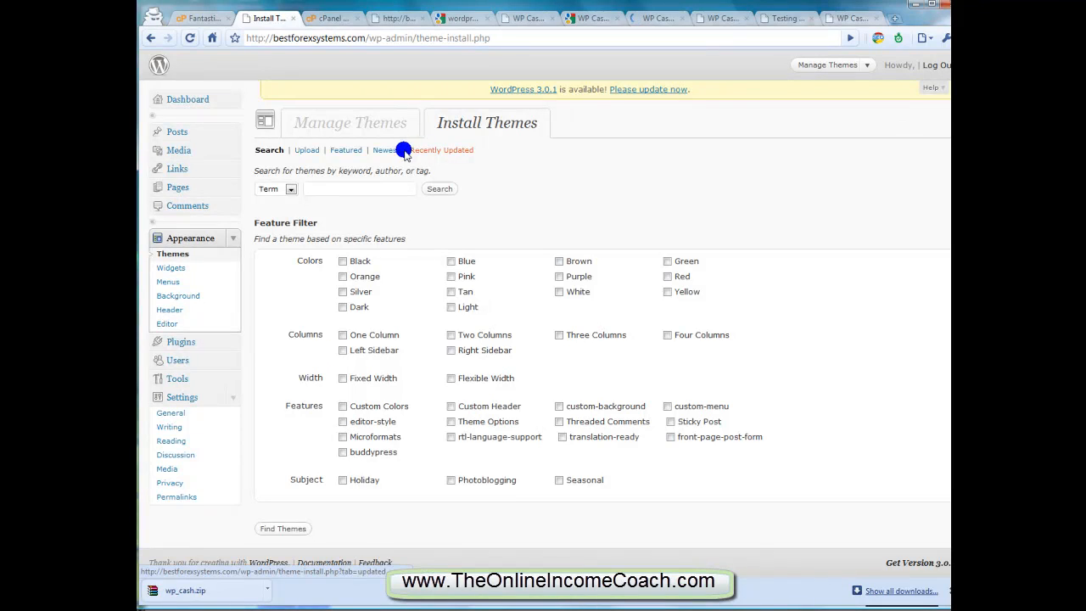
Search the installable themes by term for "finance" and again for "money", and browse the themes listed
left_click(352, 195)
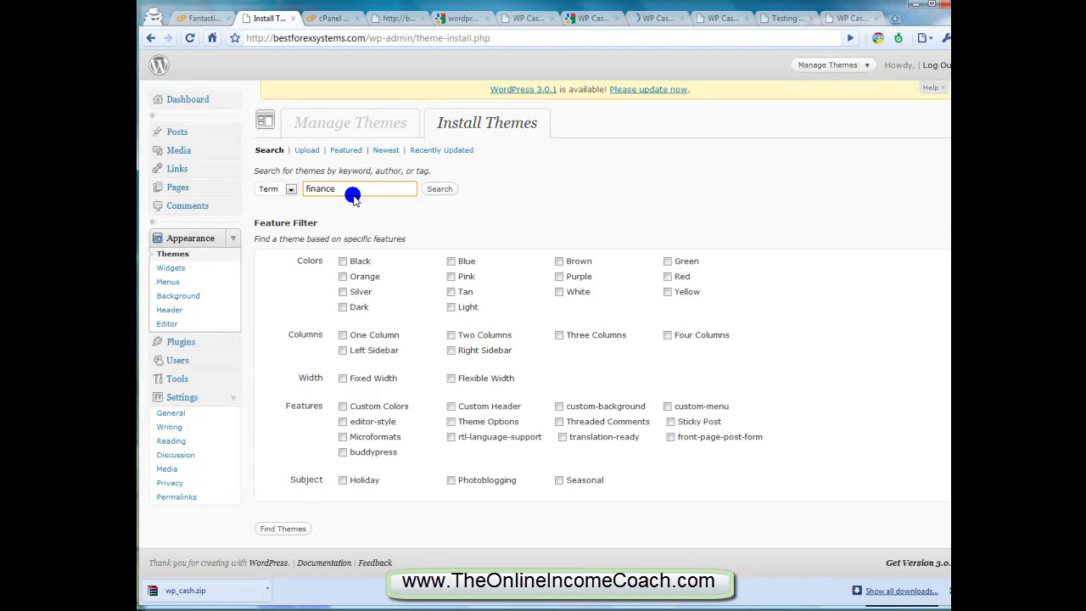
left_click(438, 192)
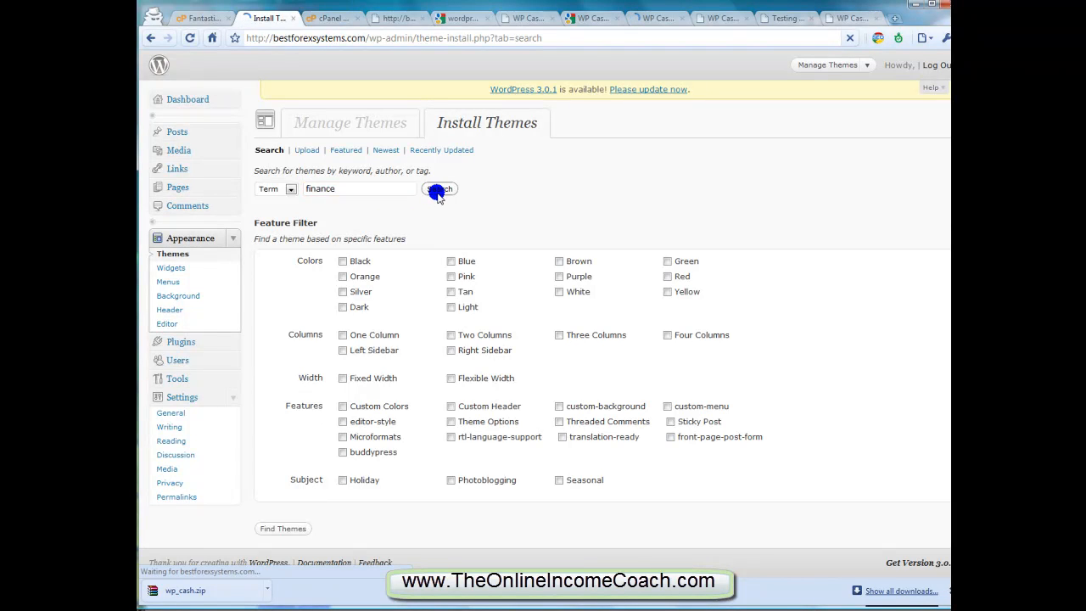
left_click_drag(389, 193, 266, 190)
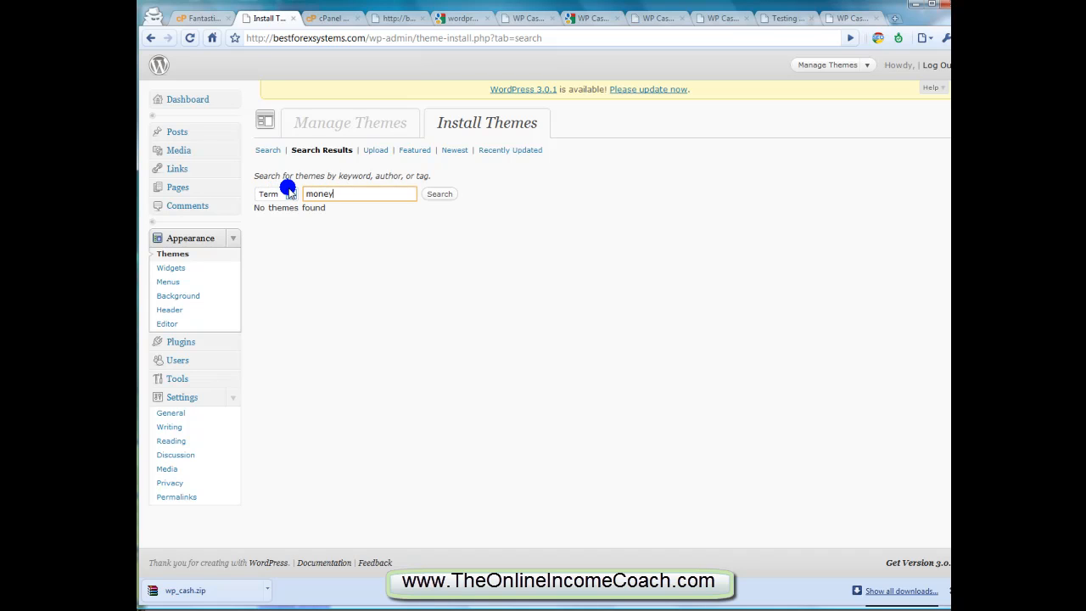
key("Return")
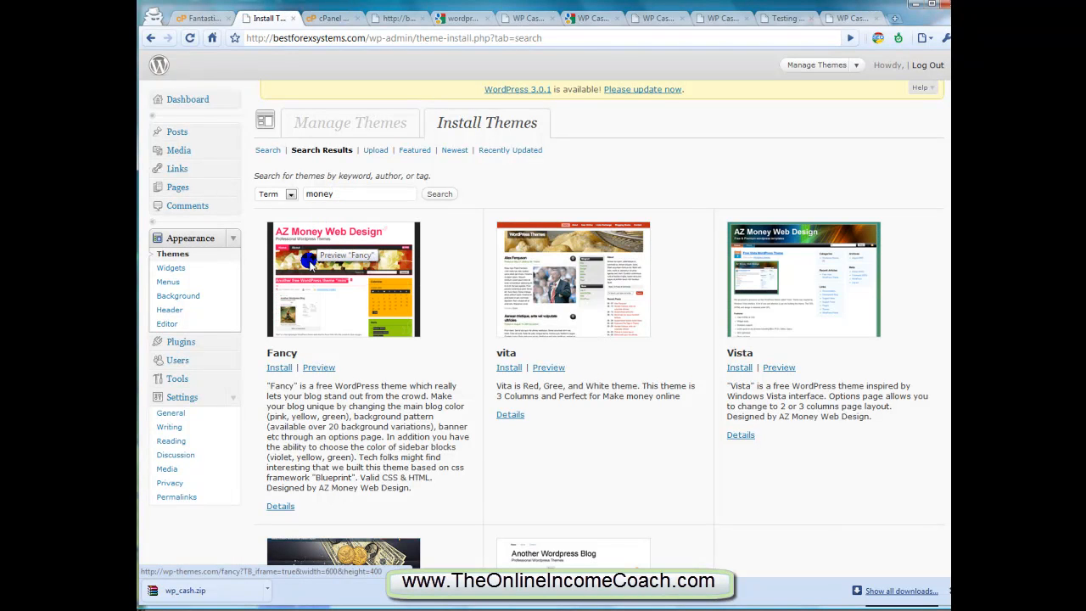
scroll(488, 284, "down", 2)
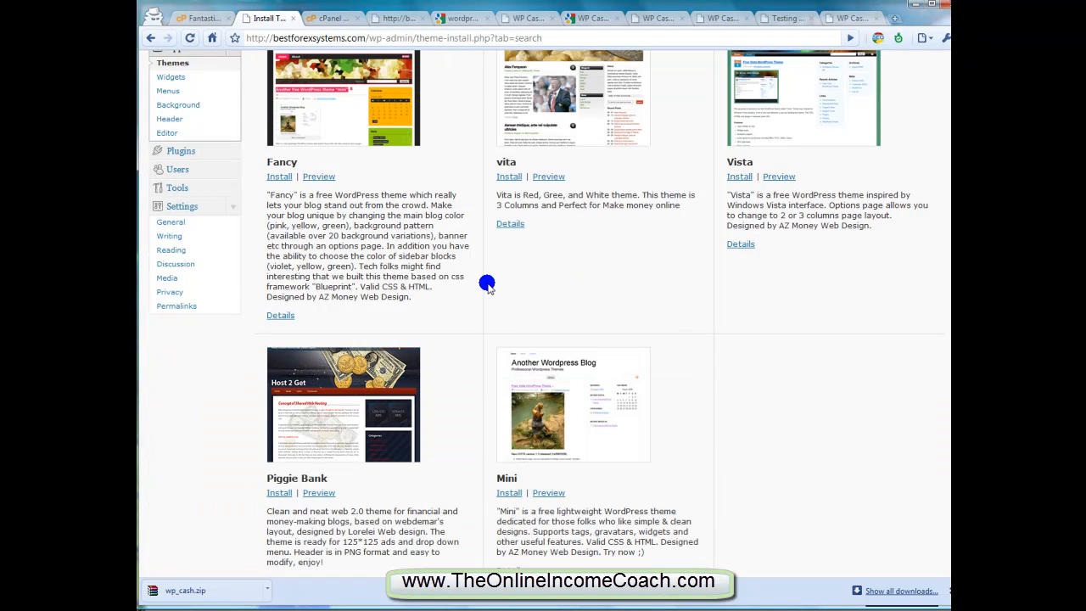
scroll(487, 285, "down", 1)
scroll(488, 284, "up", 3)
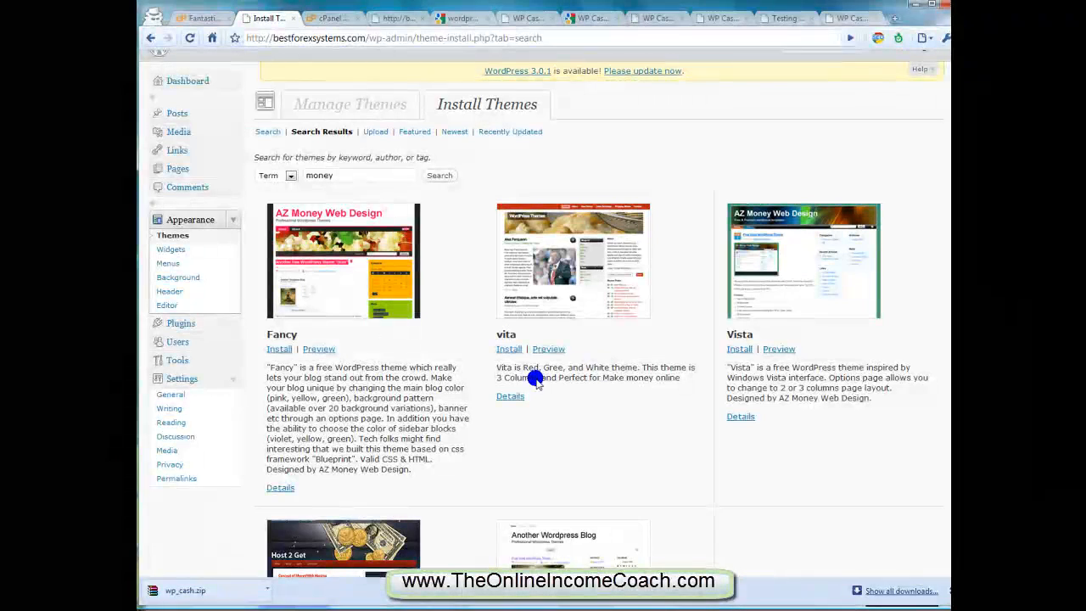
Read the vita theme's description, preview the theme and close the preview
left_click_drag(533, 378, 669, 378)
left_click(674, 379)
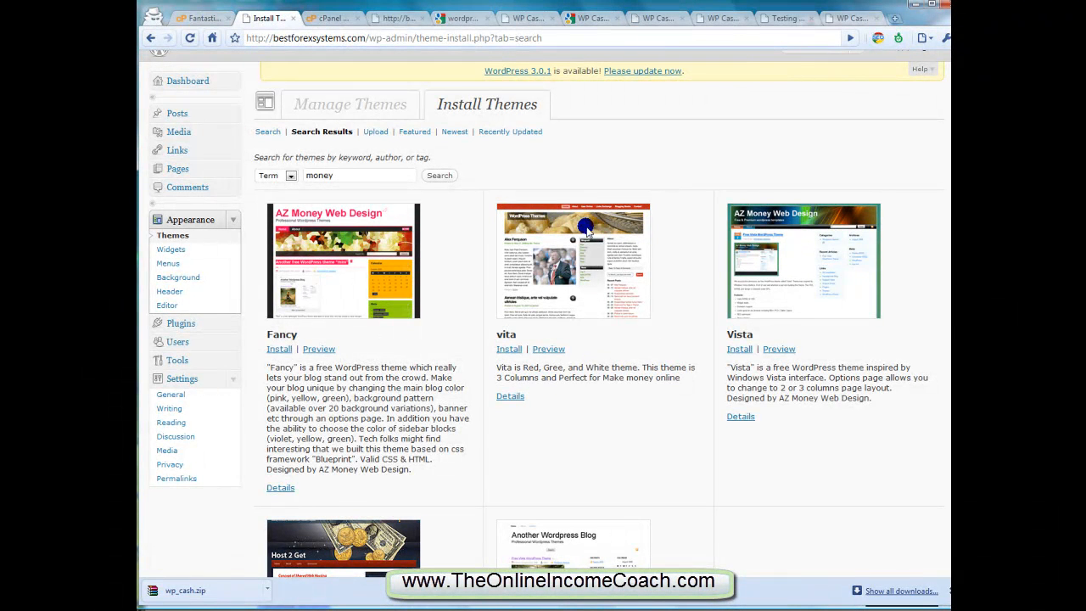
left_click(545, 348)
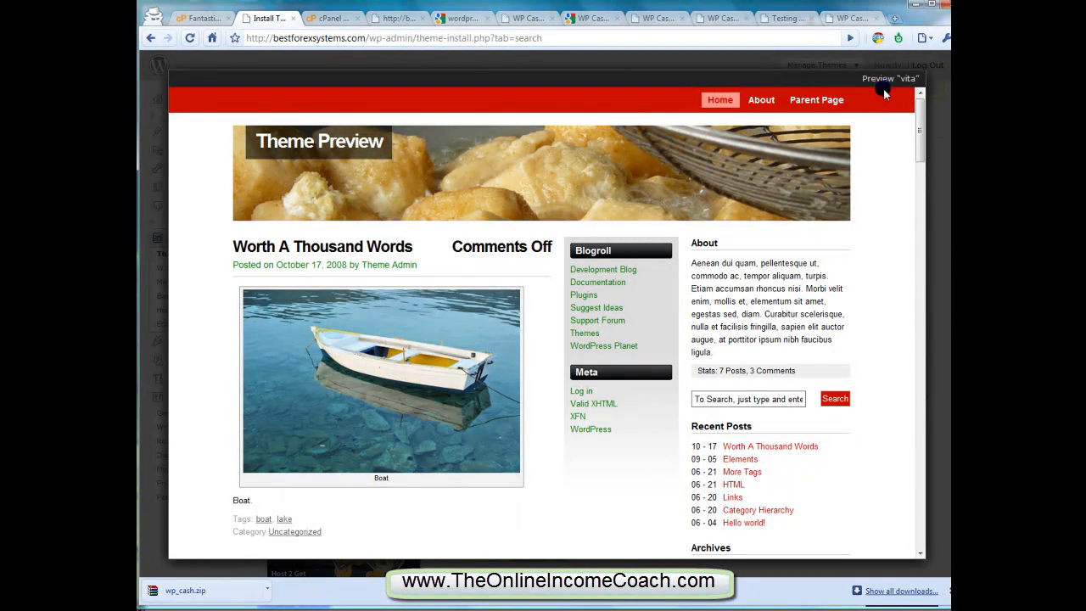
left_click(935, 105)
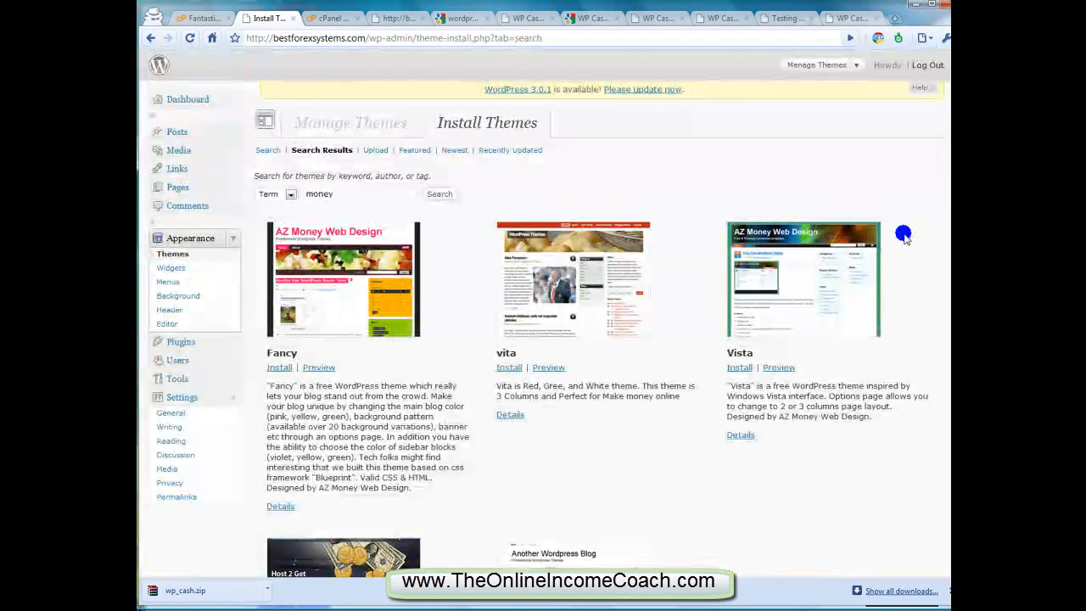
Preview the Piggie Bank theme, examine its header graphic, sidebar blocks, post styling and form elements, and close the preview
scroll(709, 301, "down", 2)
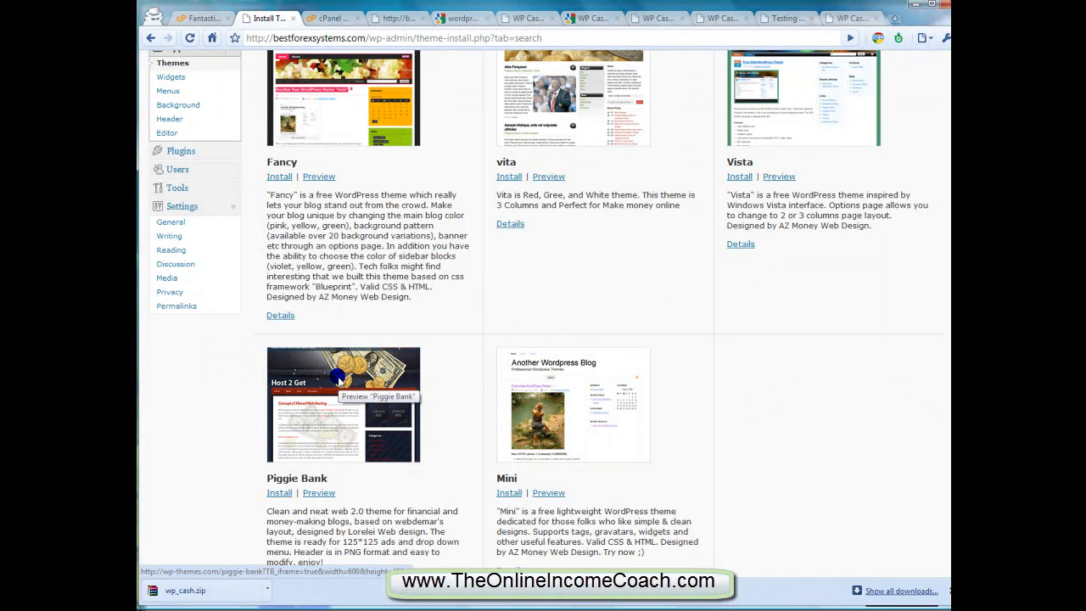
left_click(318, 492)
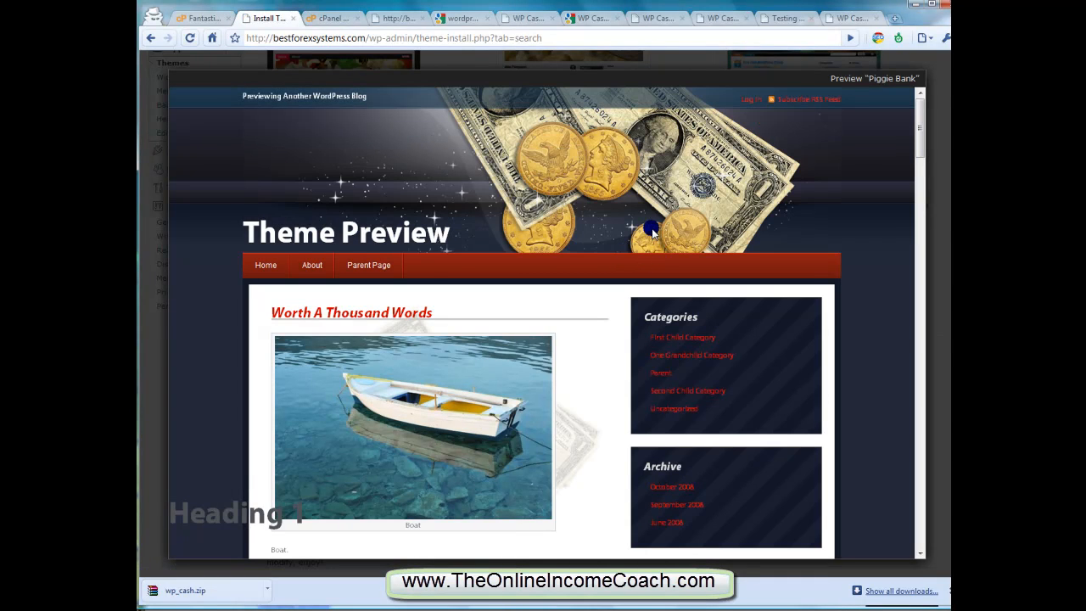
scroll(651, 231, "down", 5)
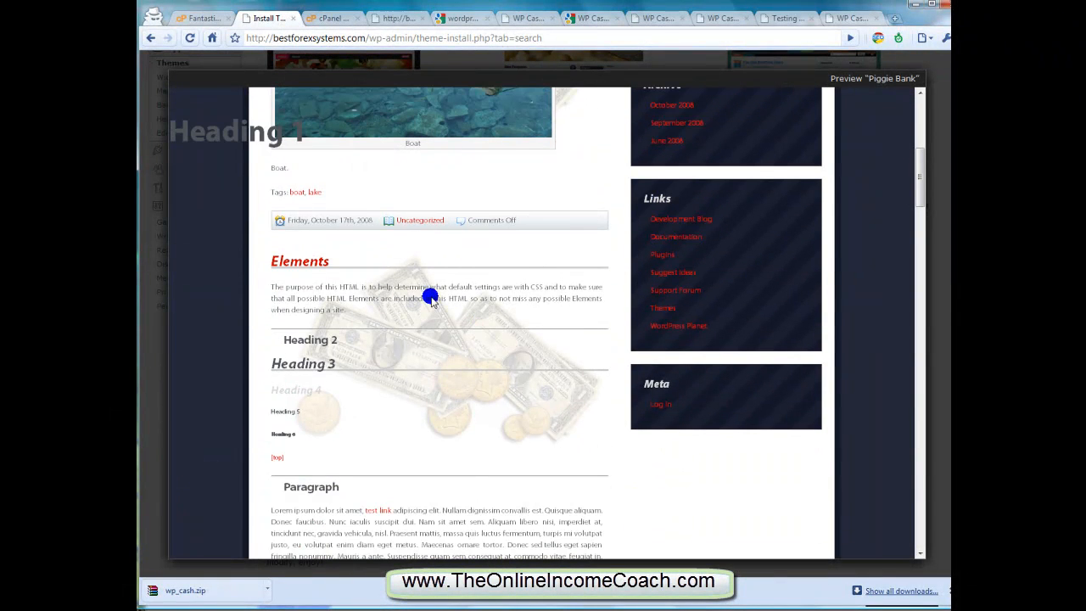
scroll(420, 347, "down", 6)
scroll(420, 346, "down", 15)
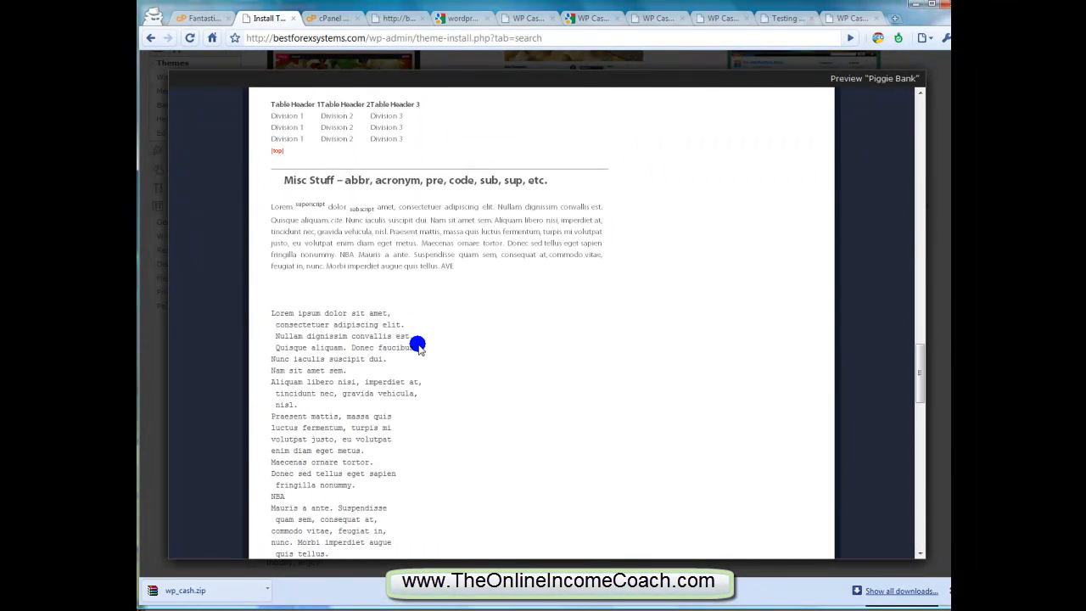
scroll(418, 346, "down", 15)
scroll(418, 342, "up", 20)
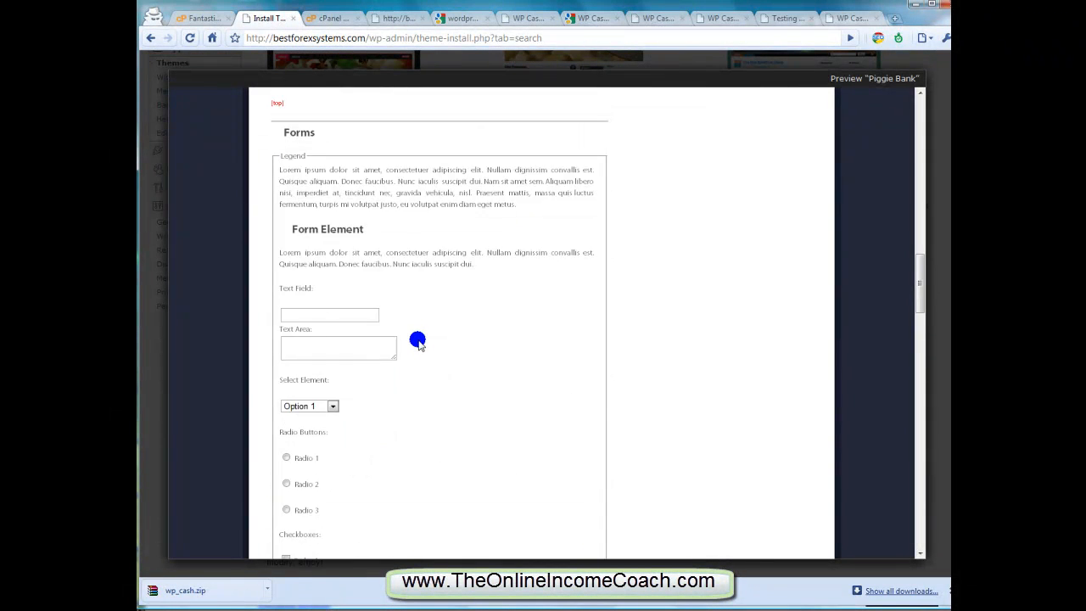
scroll(417, 343, "up", 3)
left_click(931, 195)
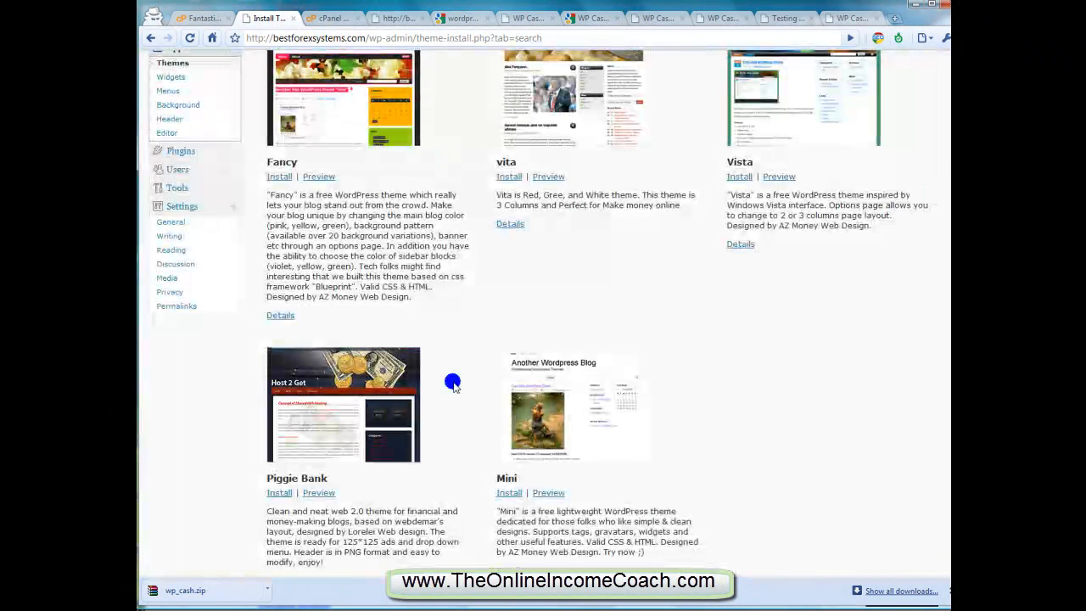
Install the Piggie Bank theme from the "money" search results
scroll(437, 378, "down", 1)
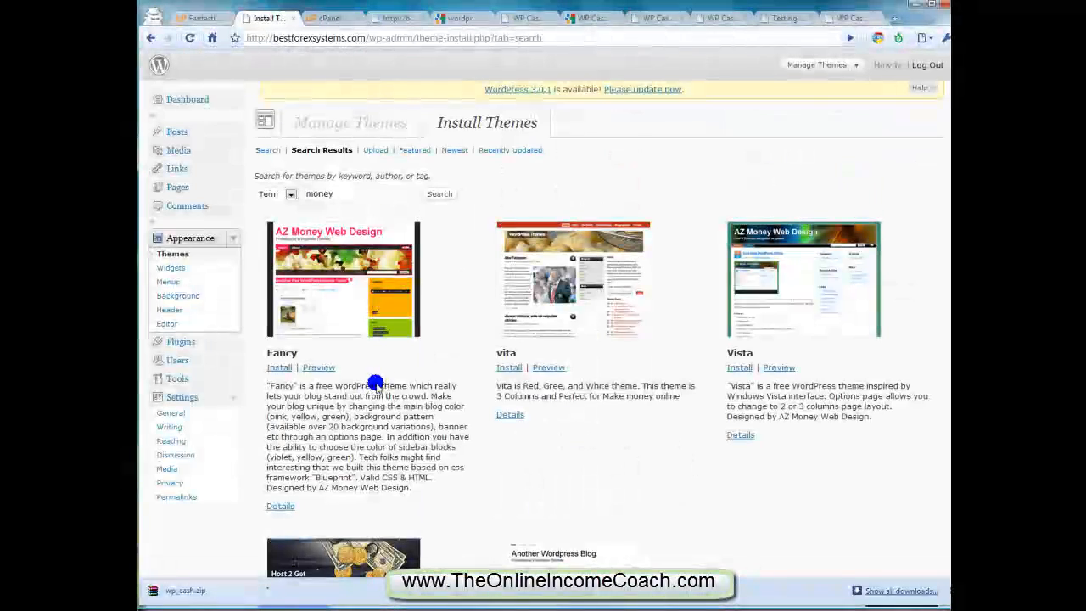
left_click(343, 194)
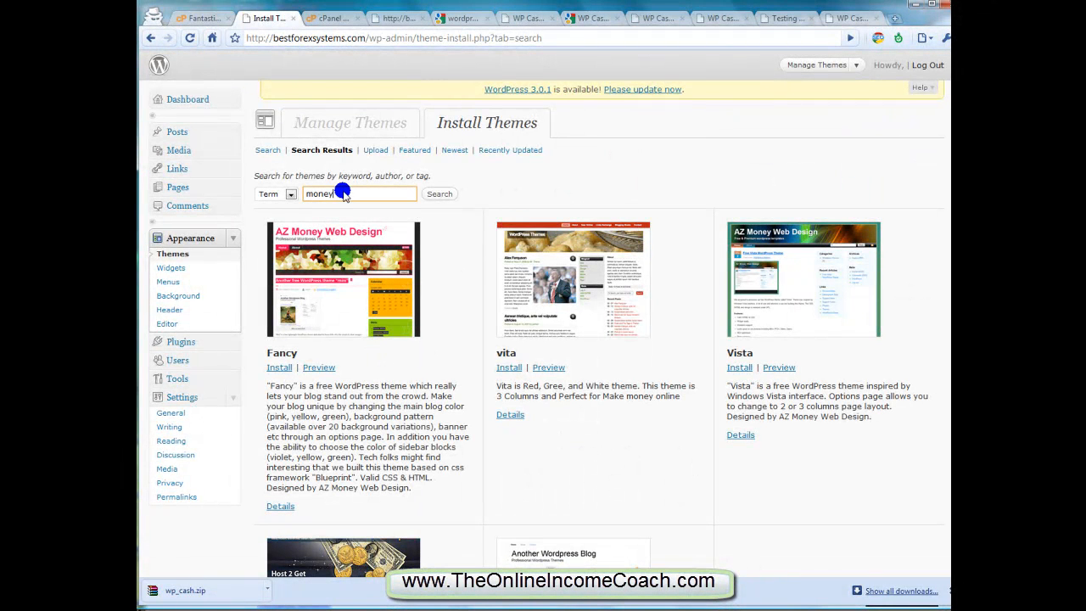
scroll(376, 200, "down", 5)
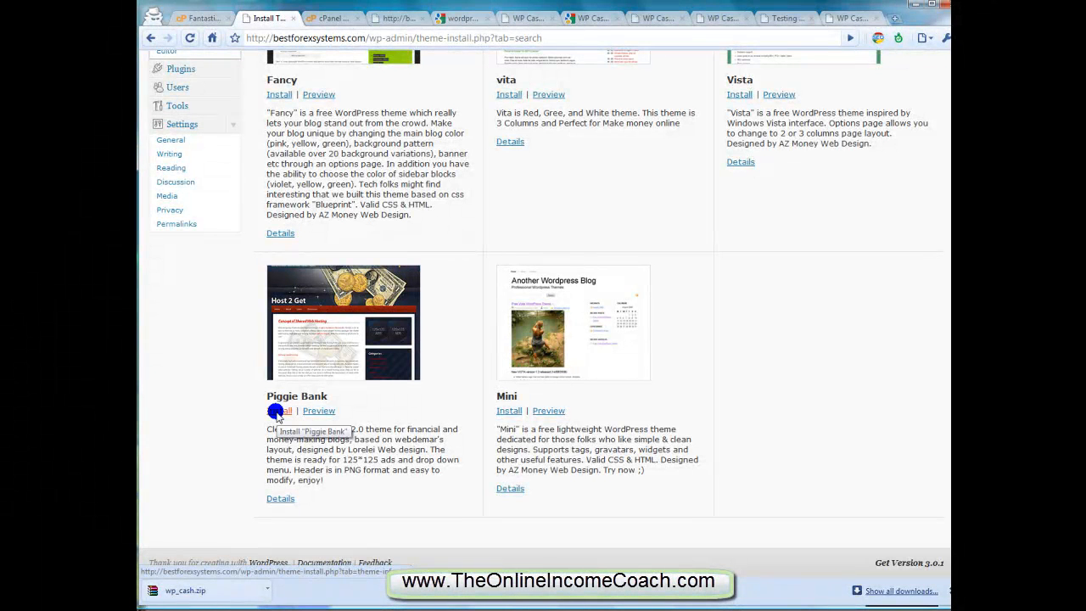
left_click(277, 411)
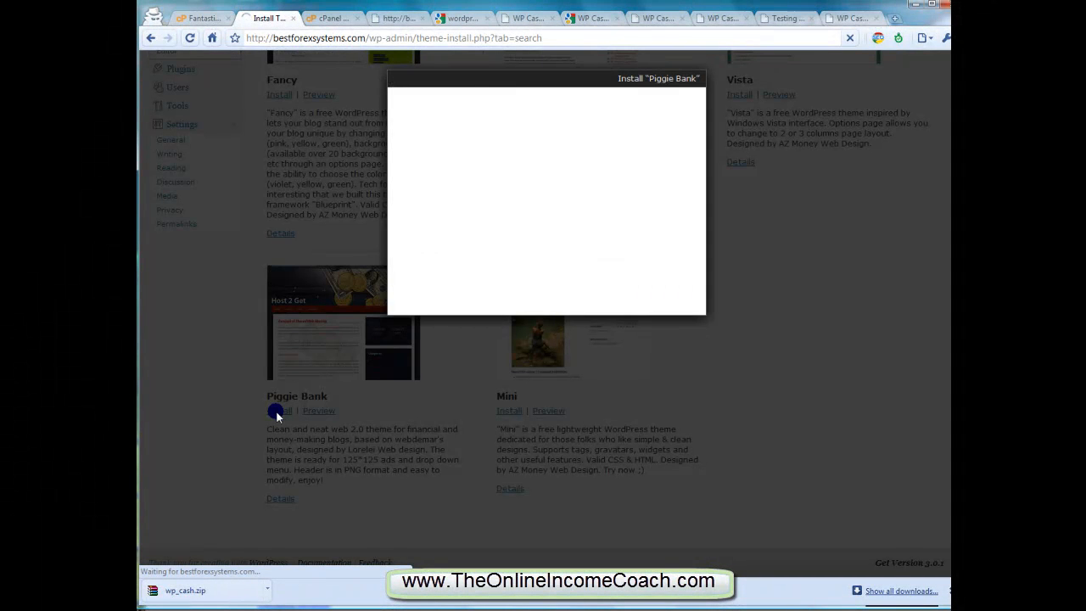
left_click(656, 287)
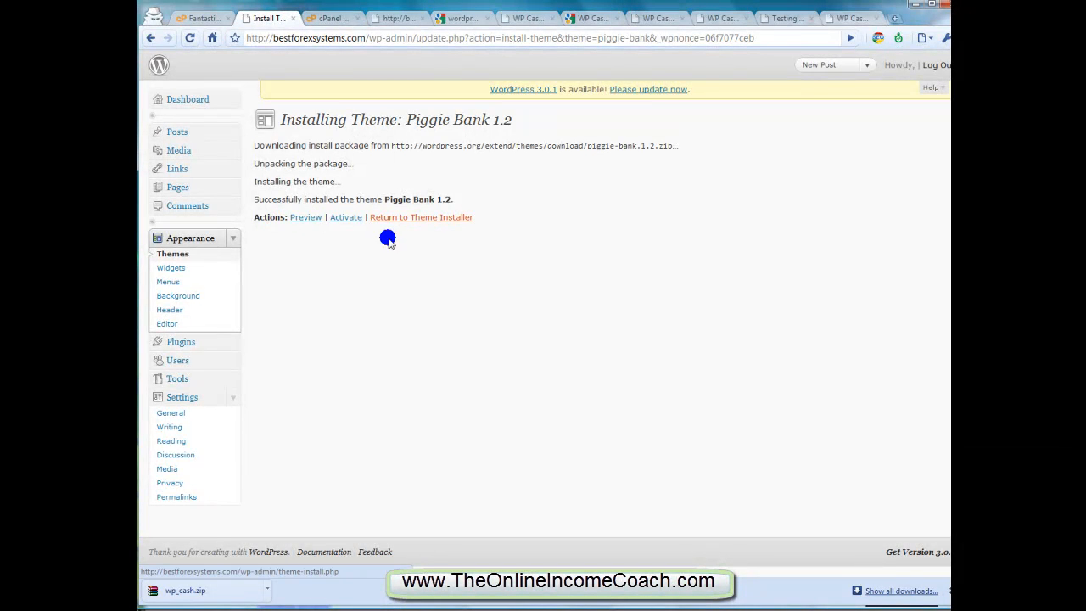
Activate the installed Piggie Bank 1.2 theme on the site
left_click(187, 258)
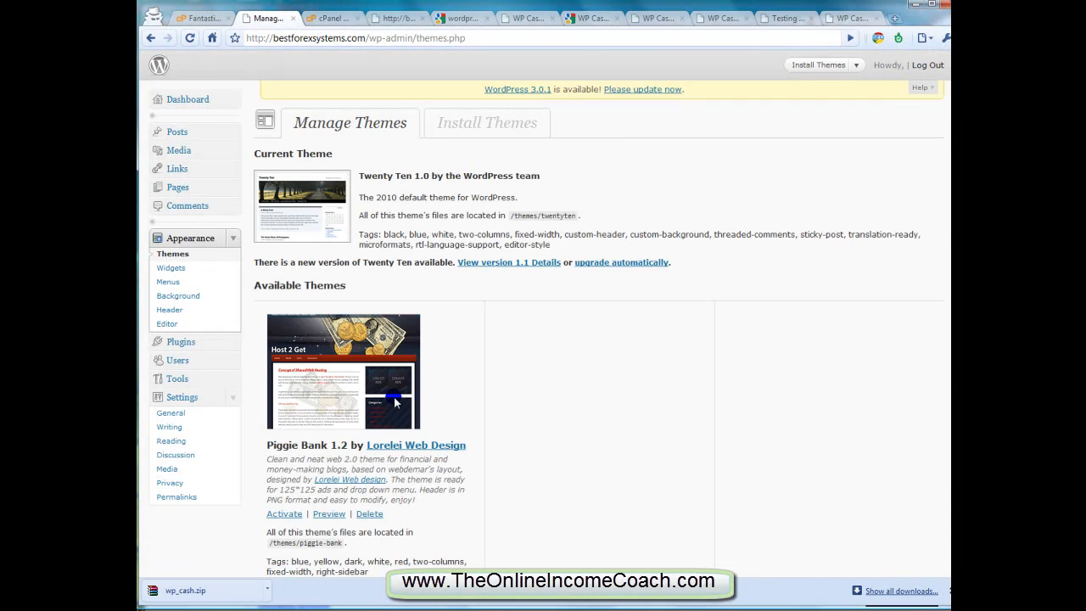
scroll(365, 386, "down", 2)
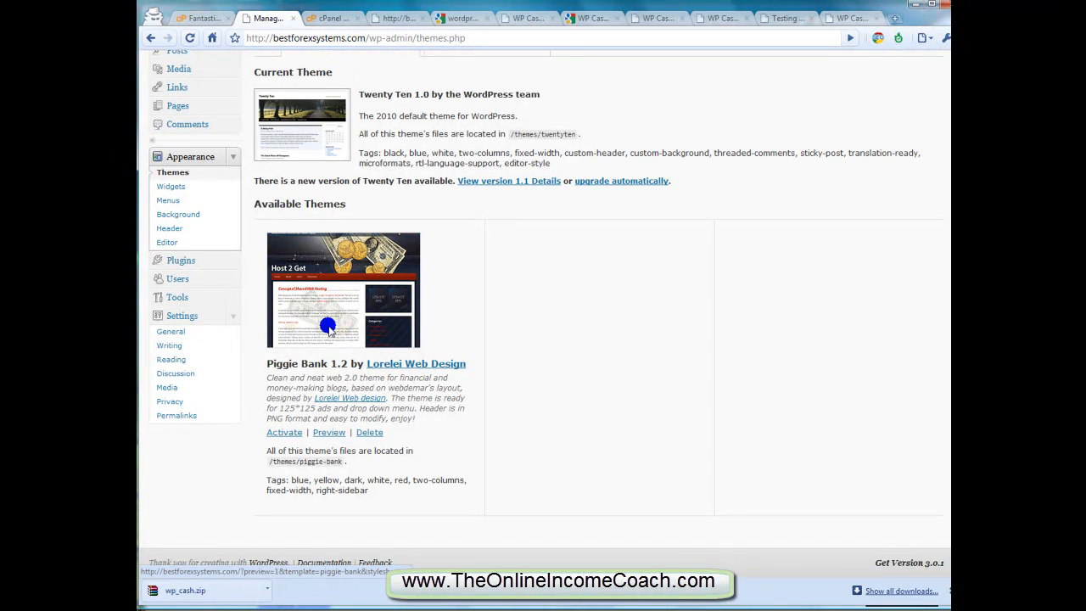
left_click(285, 432)
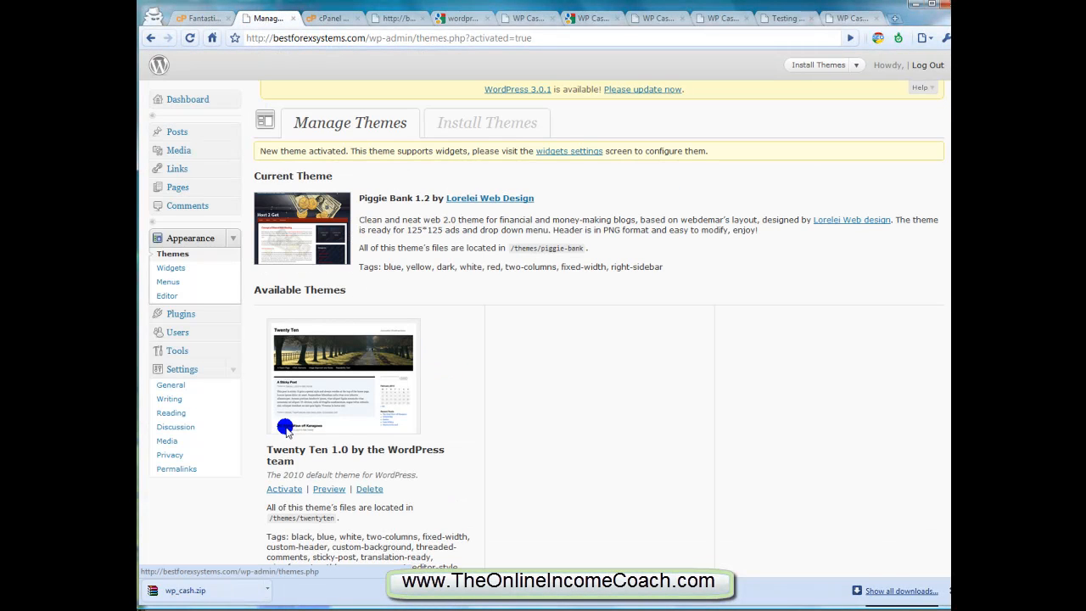
left_click(392, 17)
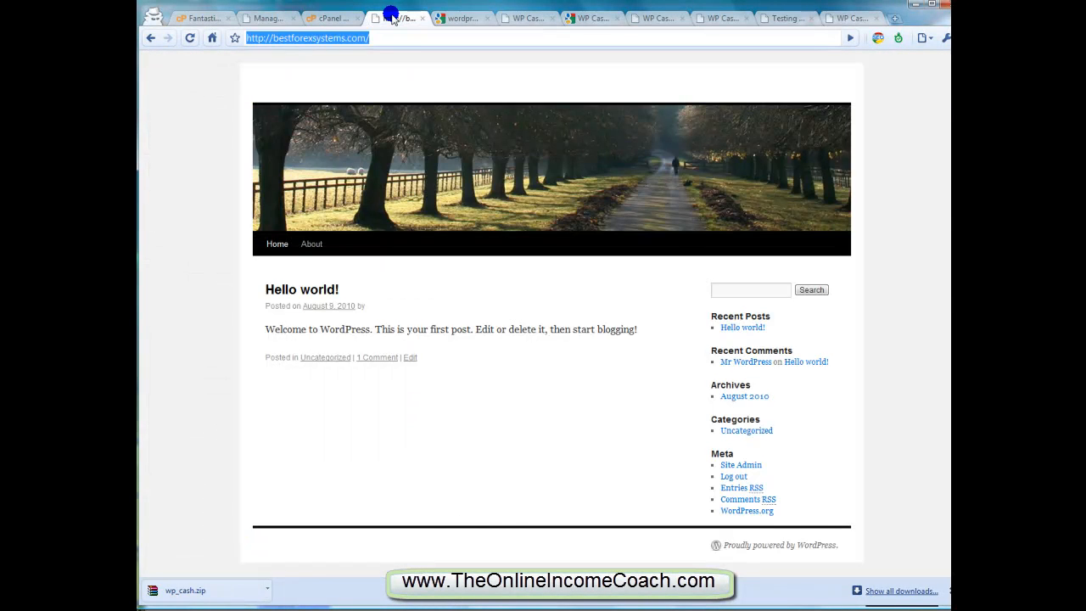
left_click(274, 39)
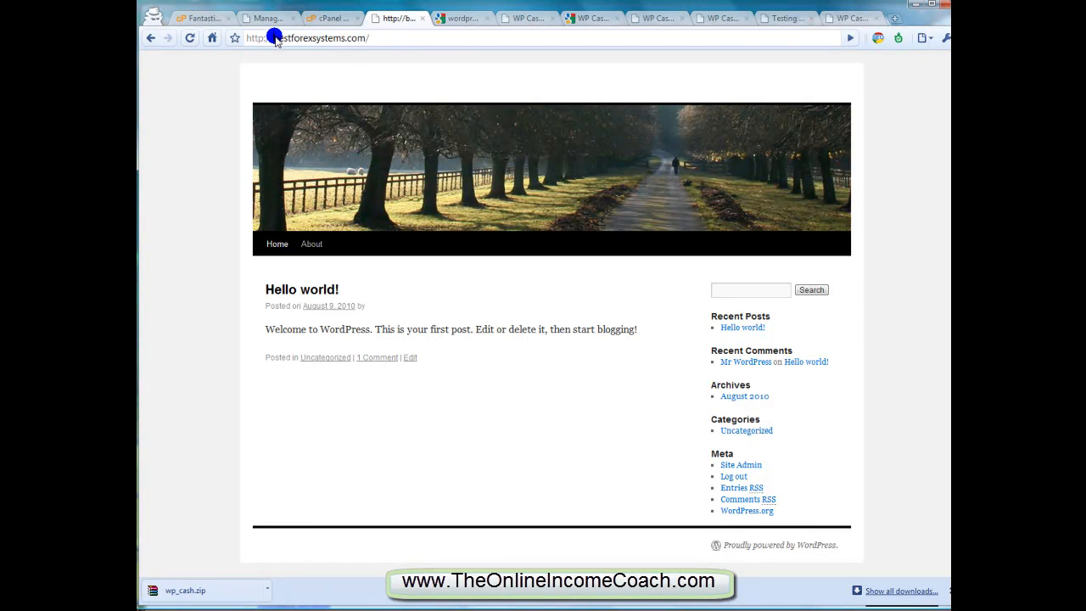
type("www.")
key("Return")
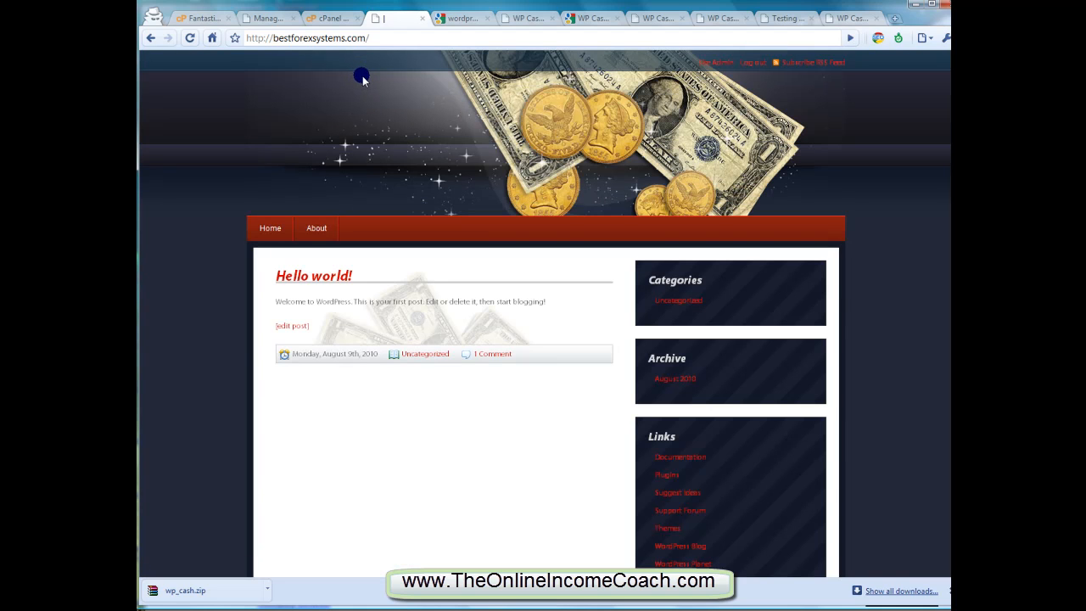
scroll(339, 280, "down", 1)
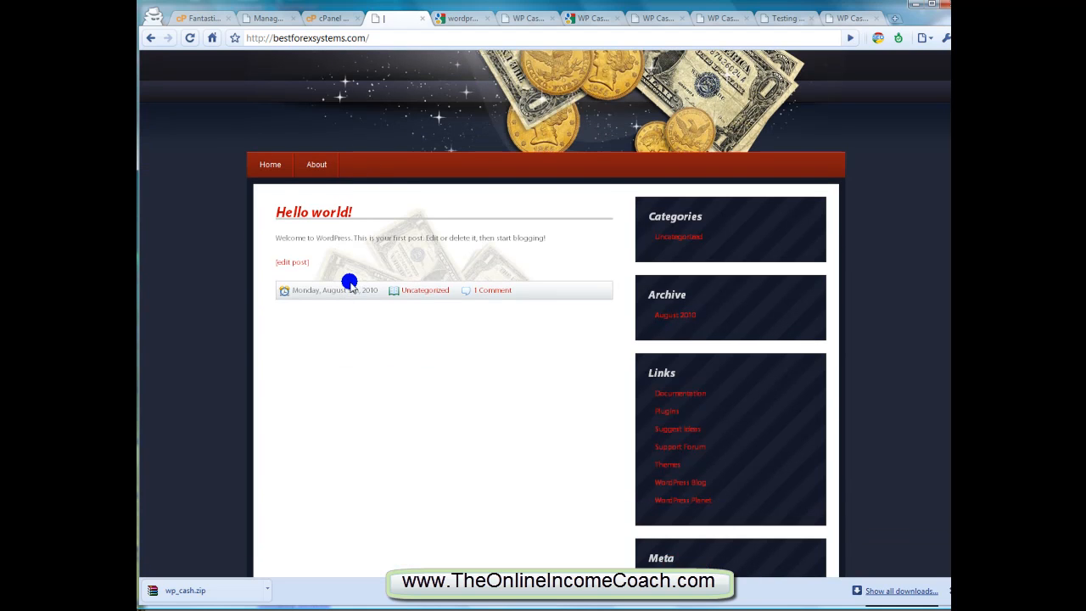
scroll(439, 231, "up", 1)
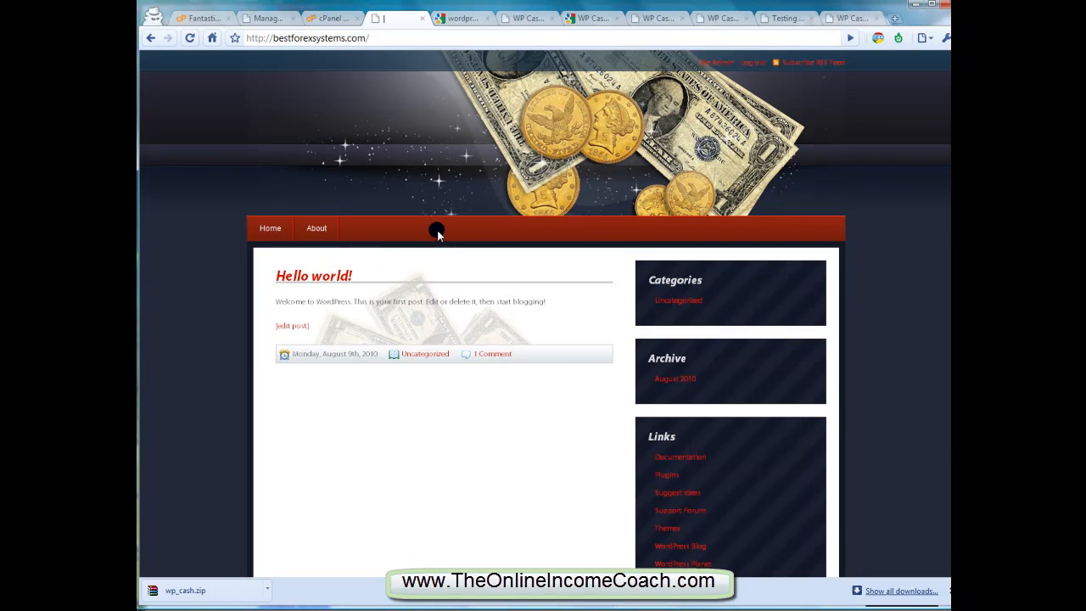
Open the "Hello world!" post, examine its comment, comment form and footer, and return to the home page
left_click(330, 278)
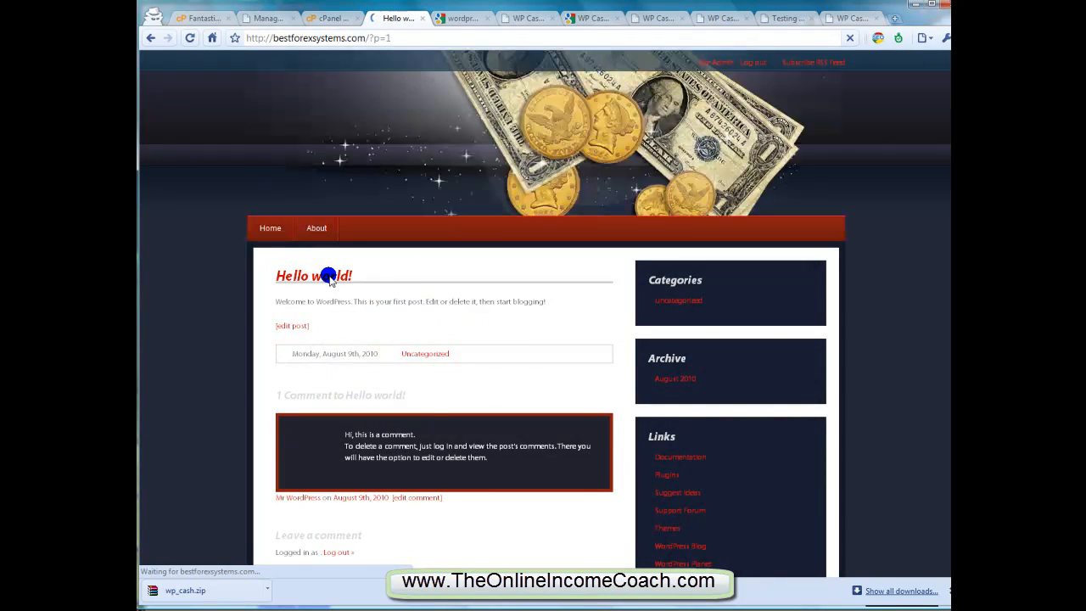
scroll(329, 278, "down", 2)
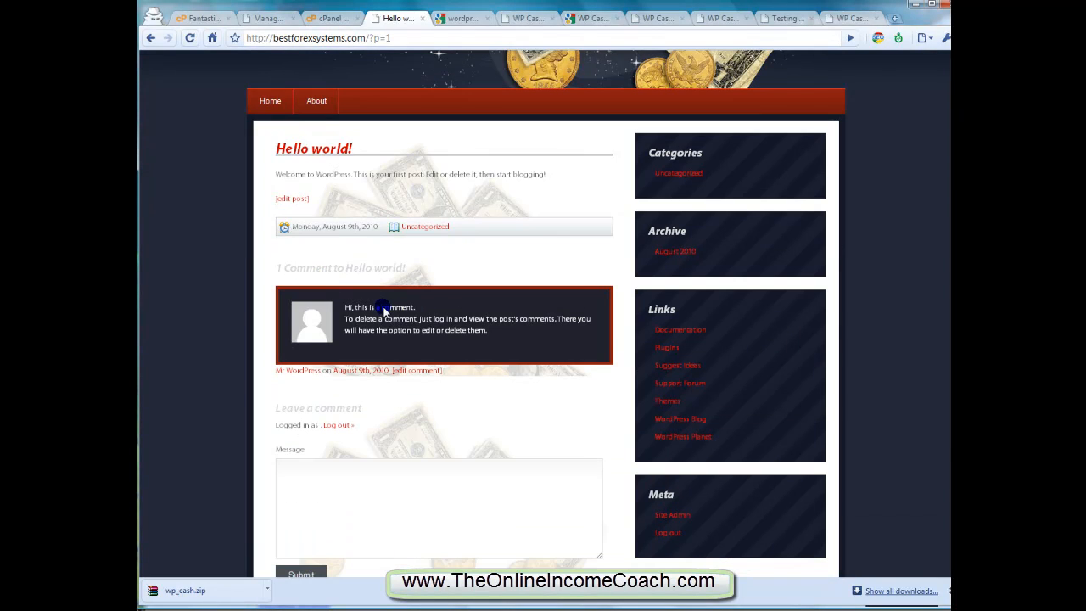
scroll(373, 226, "down", 2)
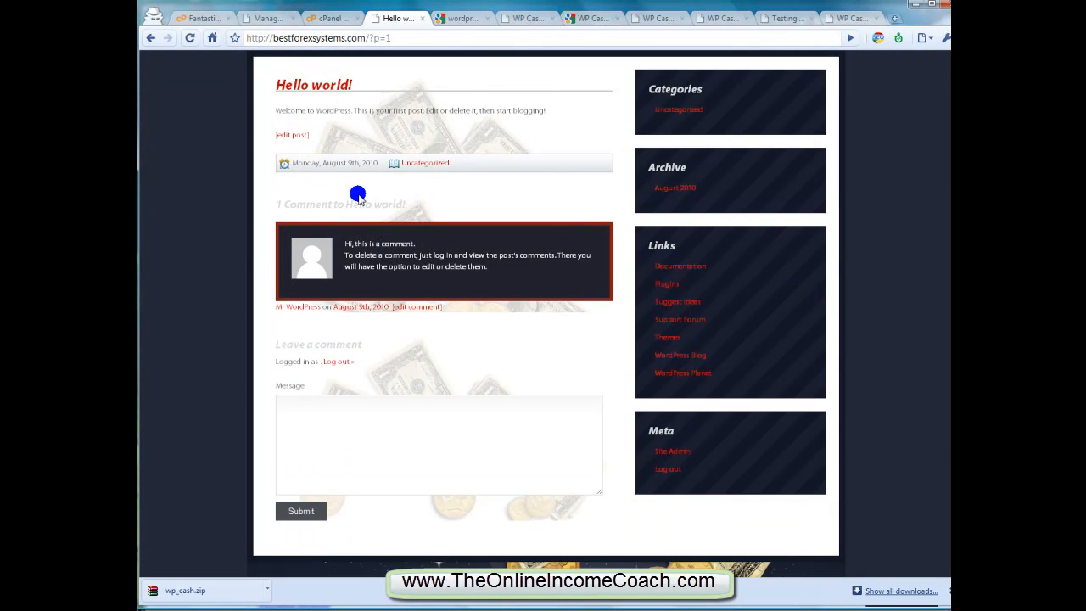
scroll(360, 229, "down", 1)
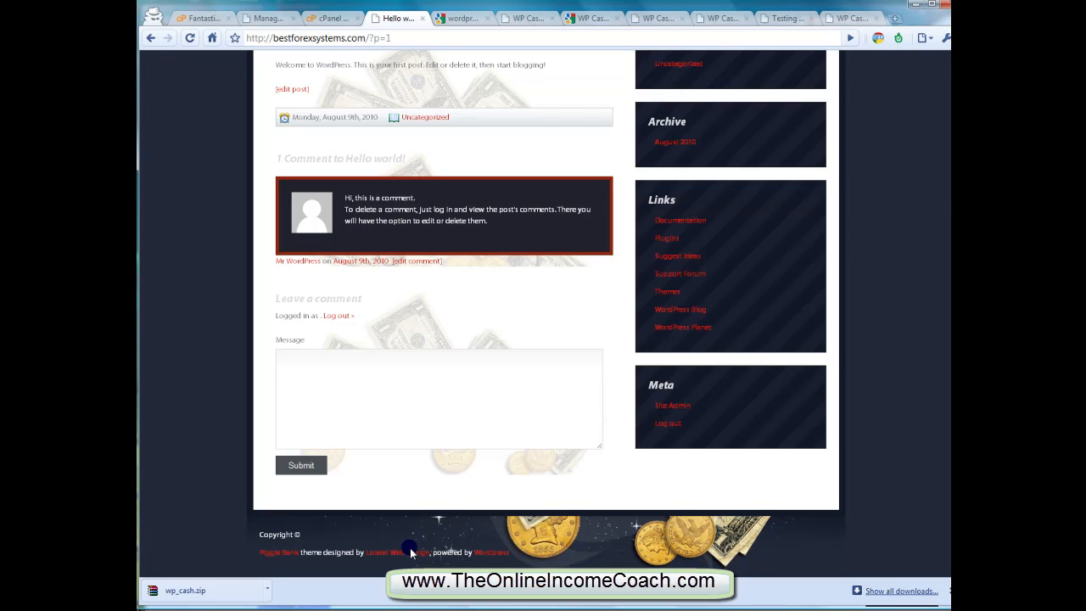
scroll(407, 531, "up", 5)
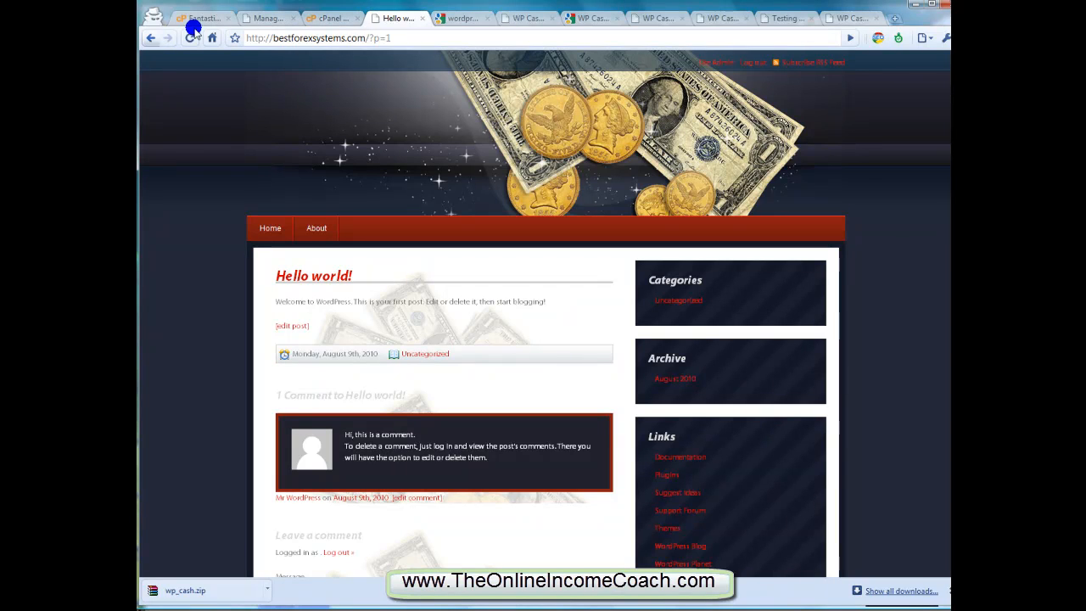
left_click(264, 227)
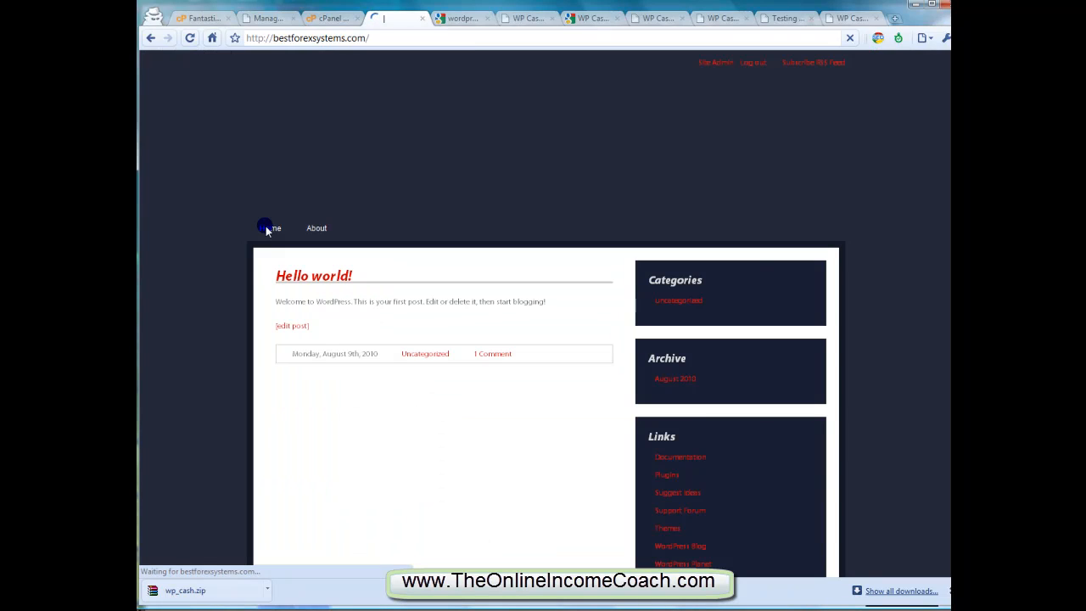
Compare the Piggie Bank thumbnail on the theme management page with the live site's header
left_click(270, 16)
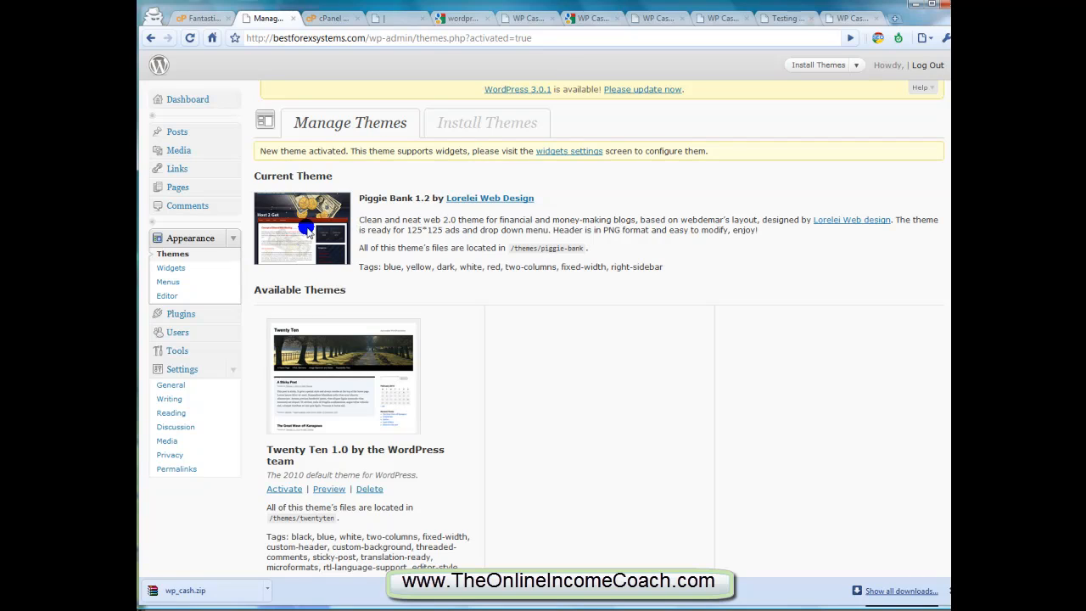
double_click(274, 219)
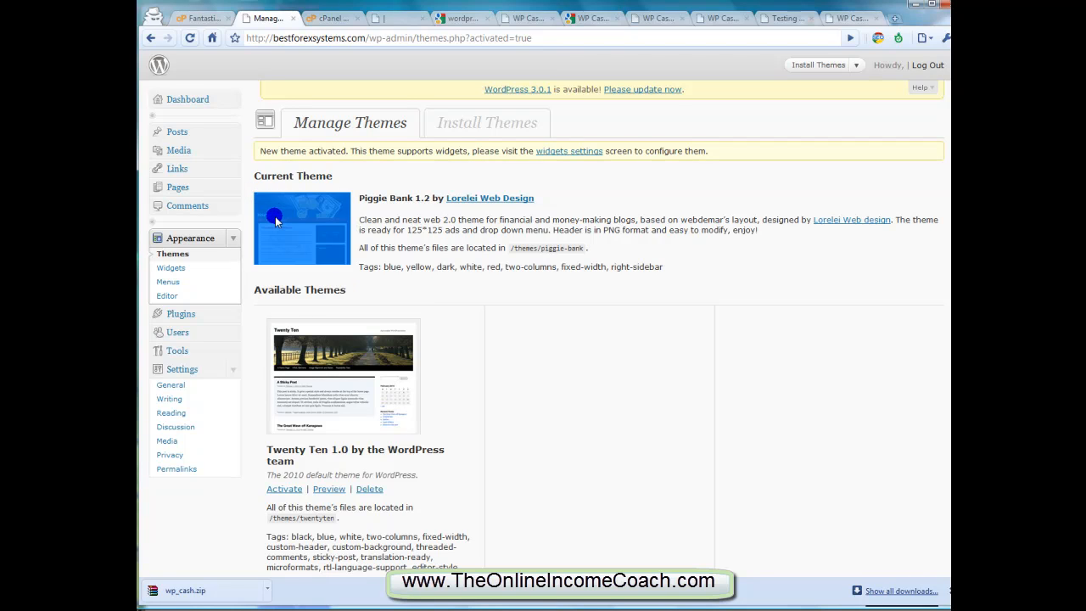
left_click(365, 222)
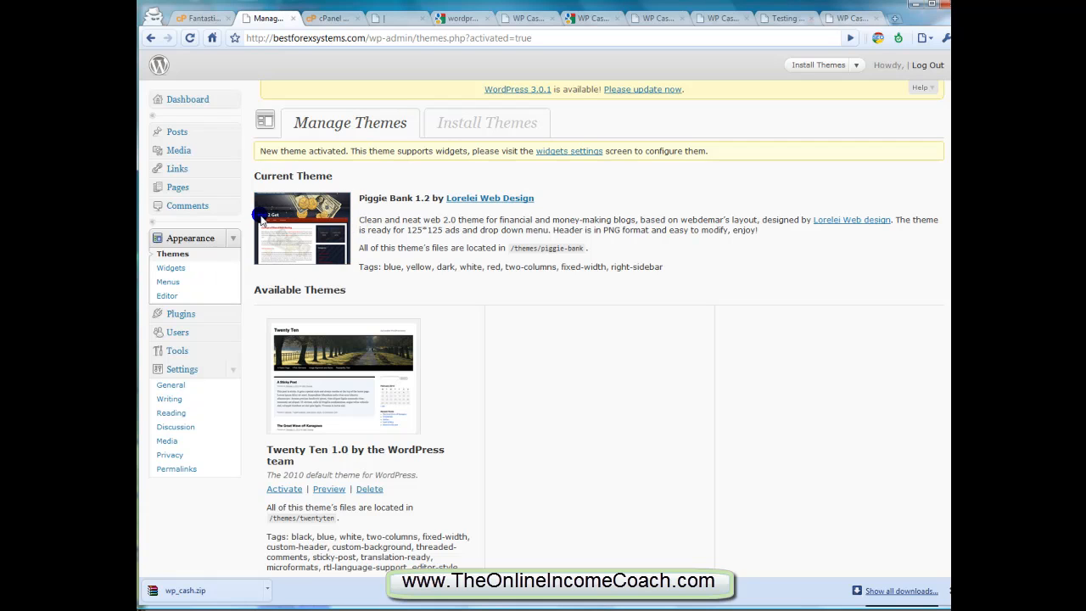
left_click(380, 18)
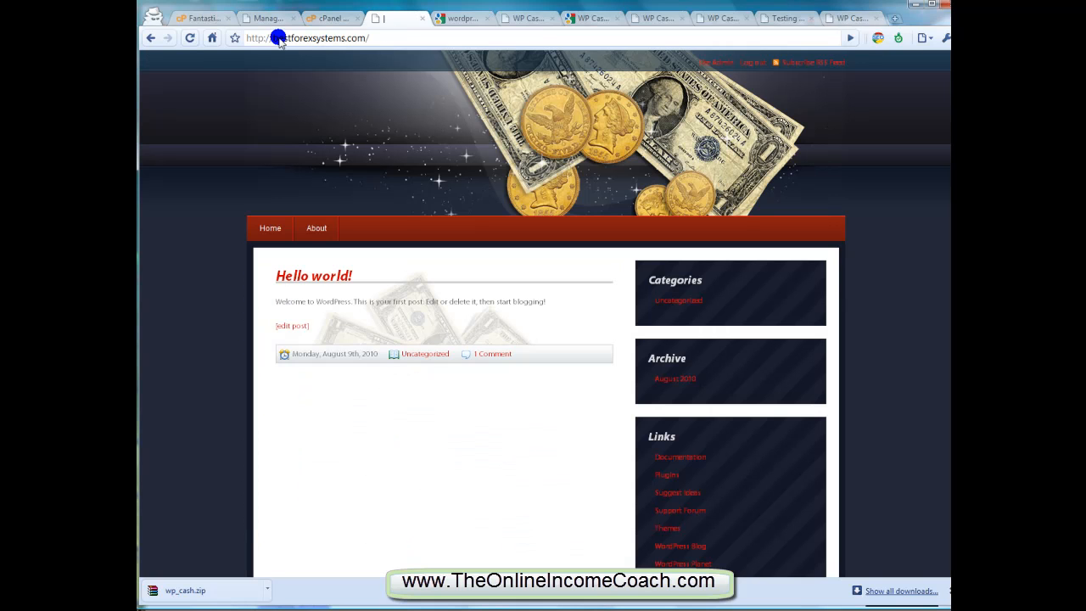
Set the site title to "Best Forex Systems" in the general settings of the WordPress admin
left_click(270, 18)
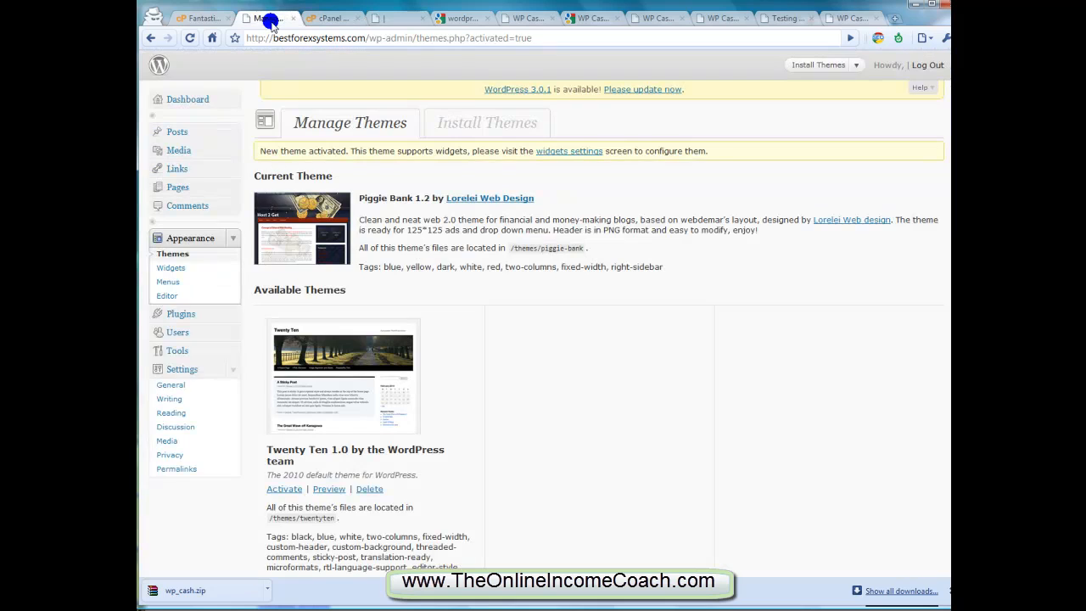
left_click(174, 386)
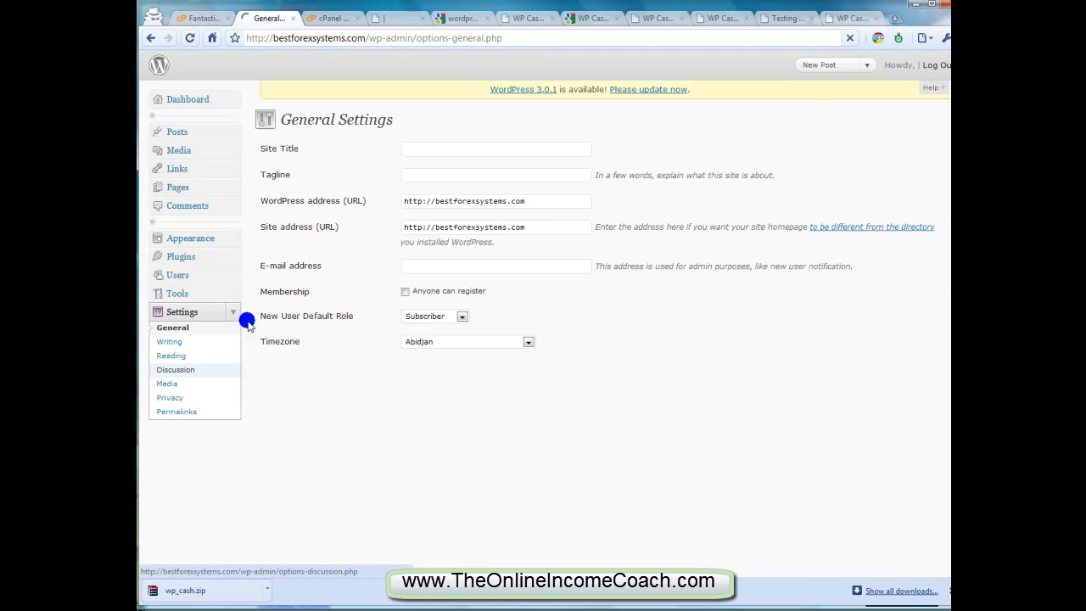
left_click(406, 151)
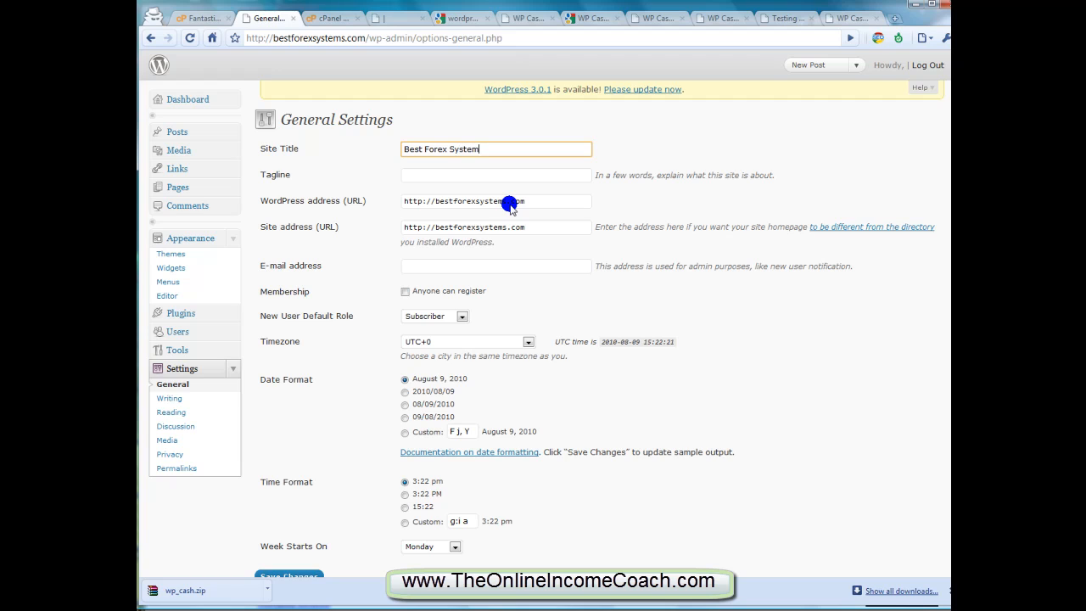
left_click(433, 202)
key("Tab")
key("Home")
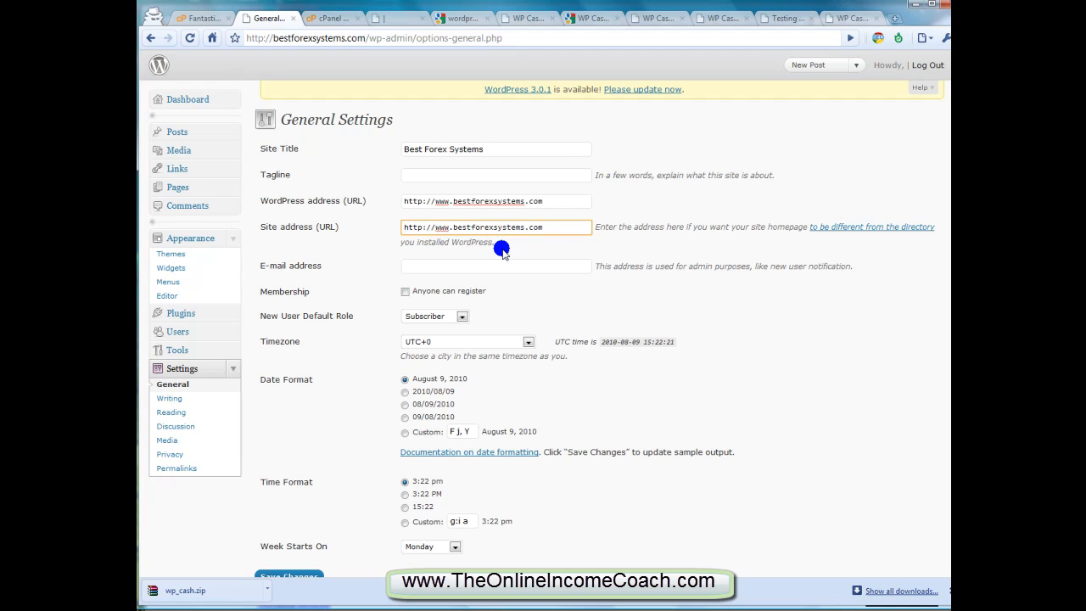
key("shift+Tab")
key("Home")
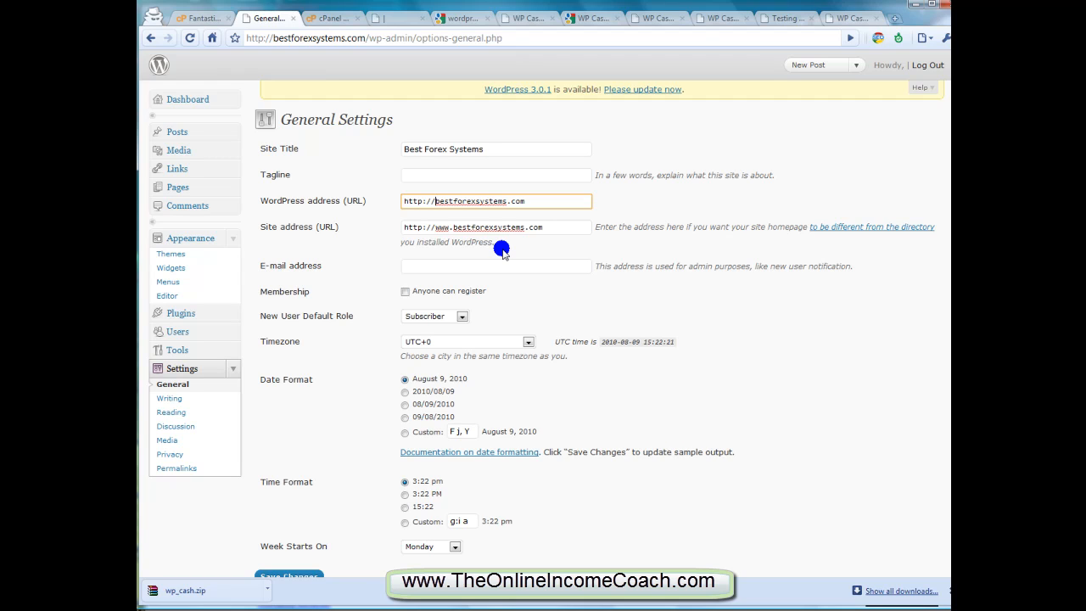
type("www.")
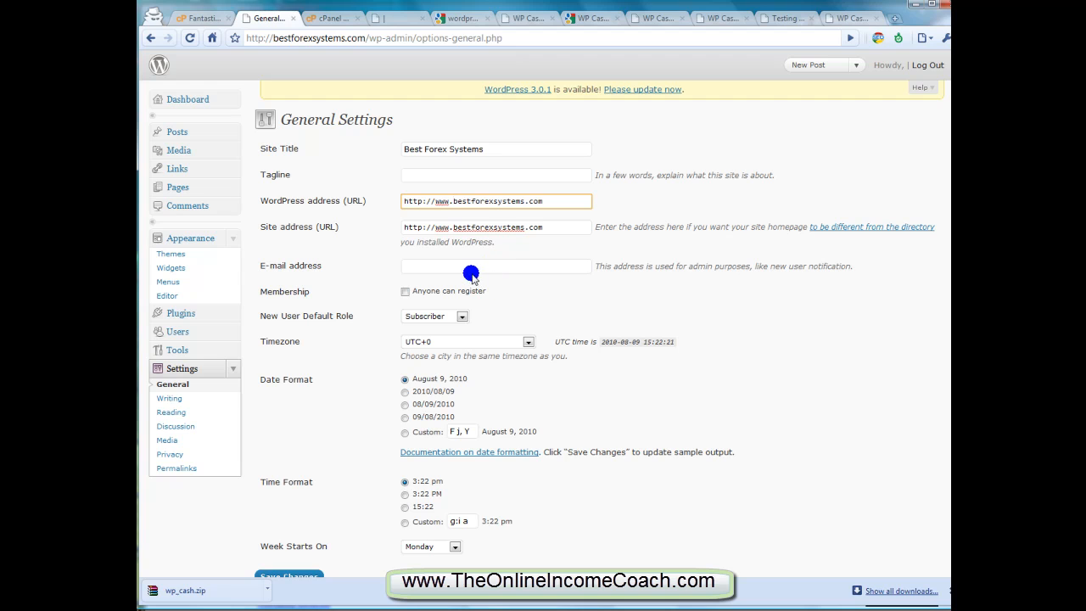
scroll(475, 283, "down", 1)
left_click(288, 522)
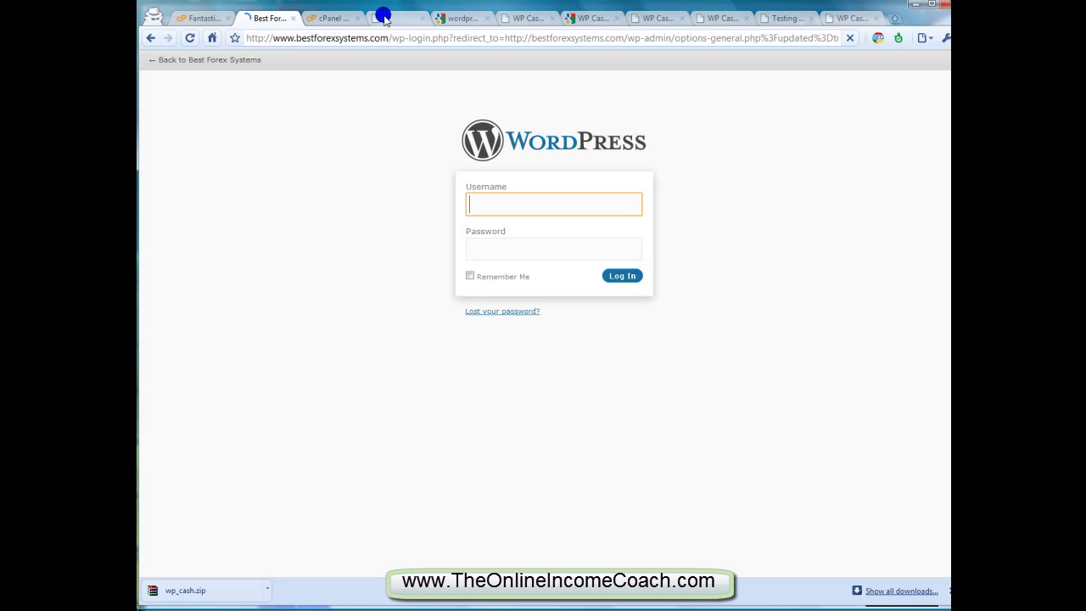
Reload the live site and check the header title and the footer on the home page
left_click(384, 17)
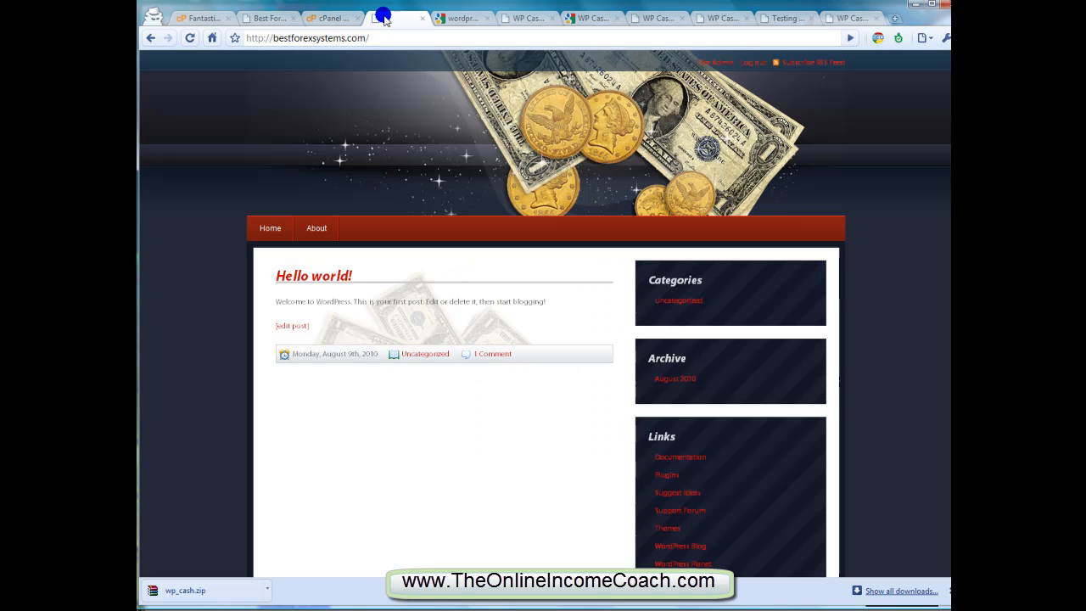
left_click(188, 39)
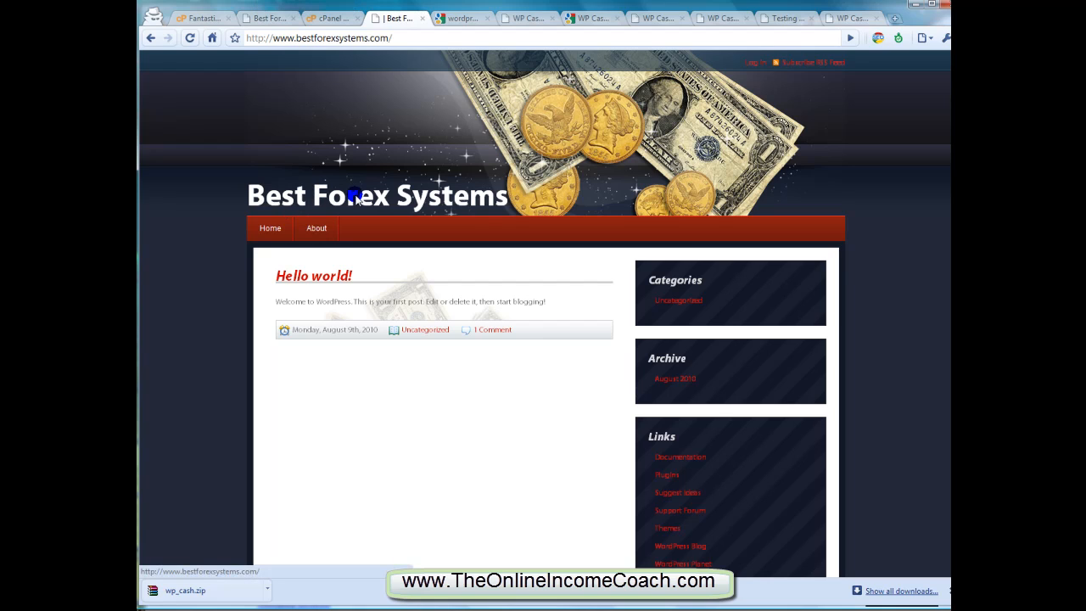
scroll(356, 196, "down", 5)
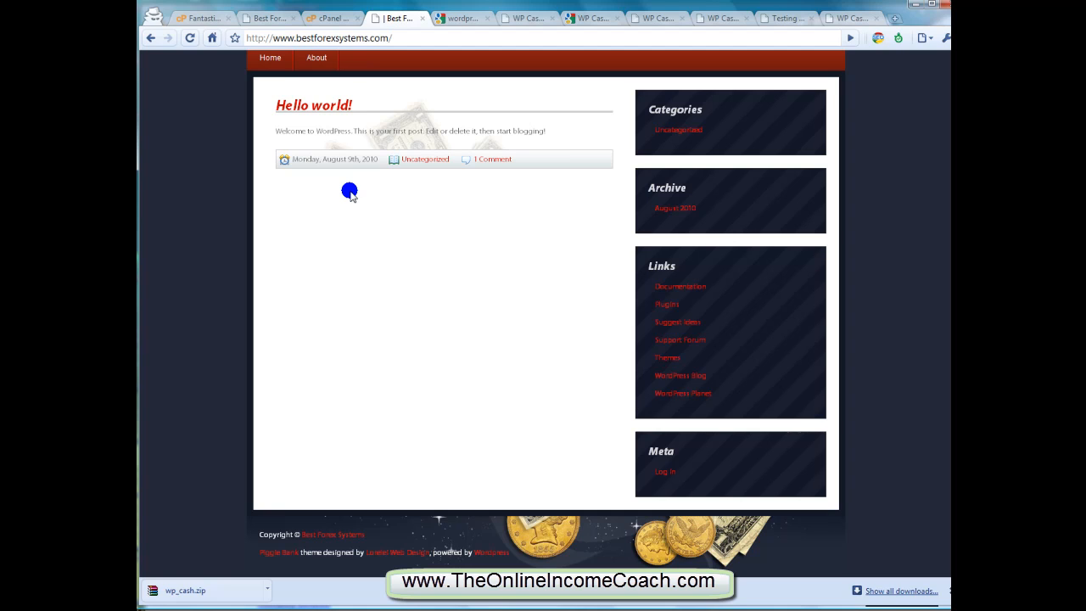
scroll(455, 294, "up", 5)
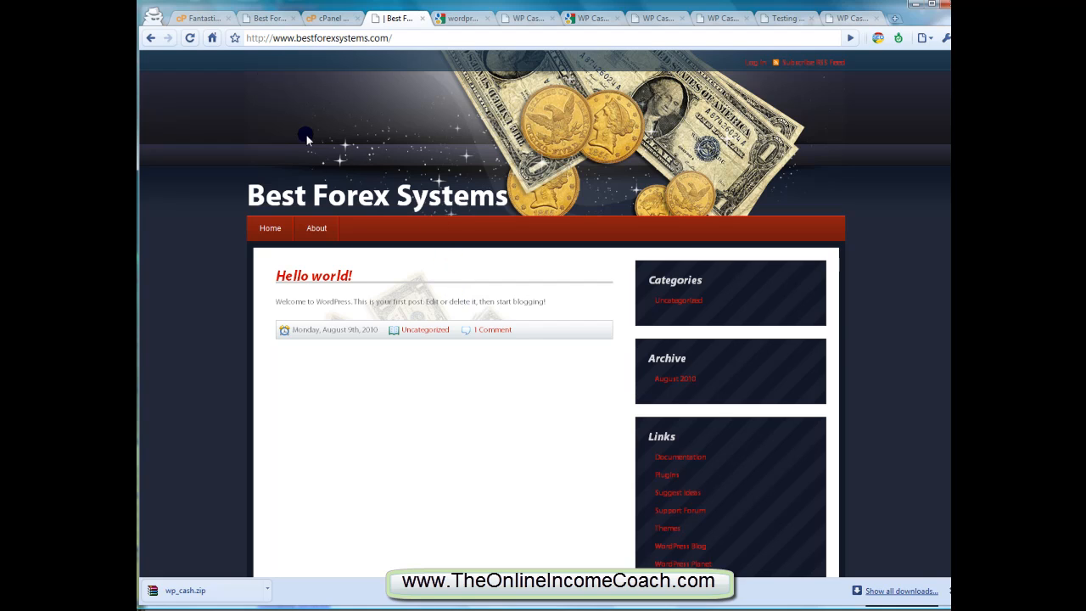
Log back in to the WordPress admin with the username admin and the account password
left_click(261, 18)
type("admin")
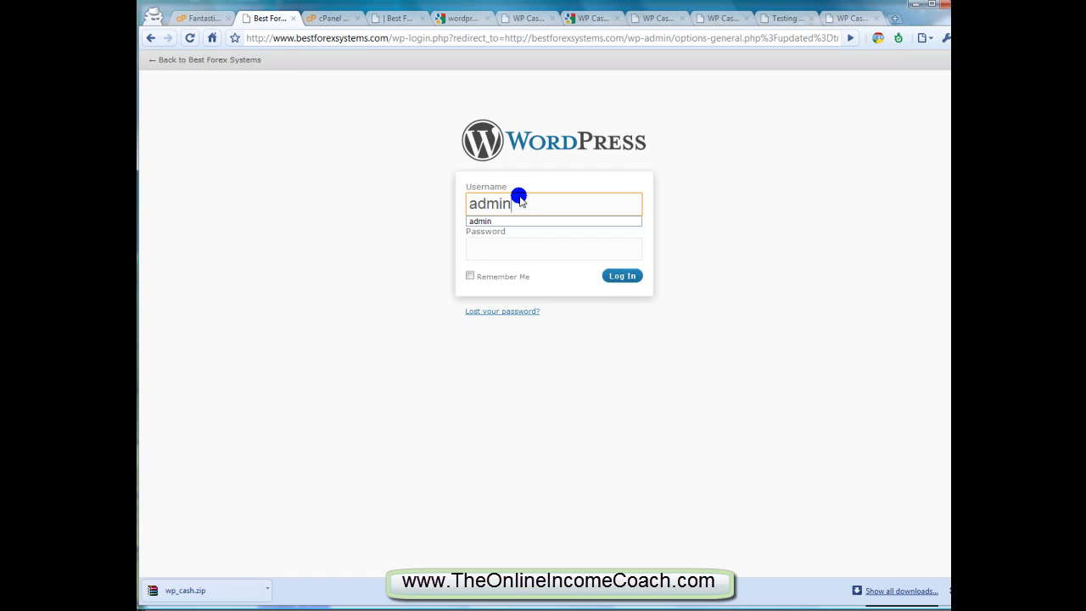
key("Tab")
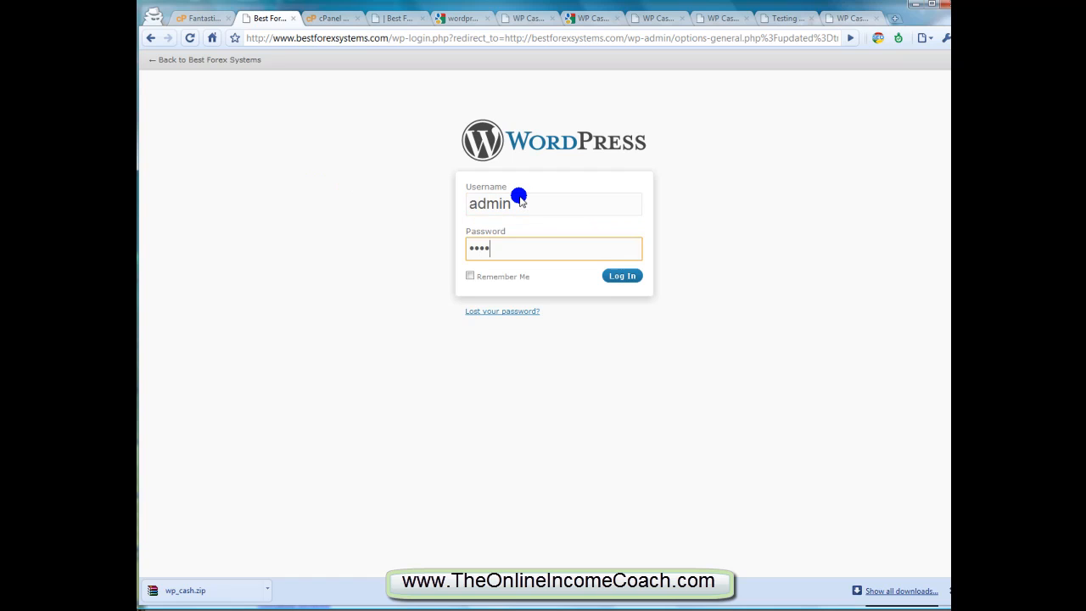
key("Return")
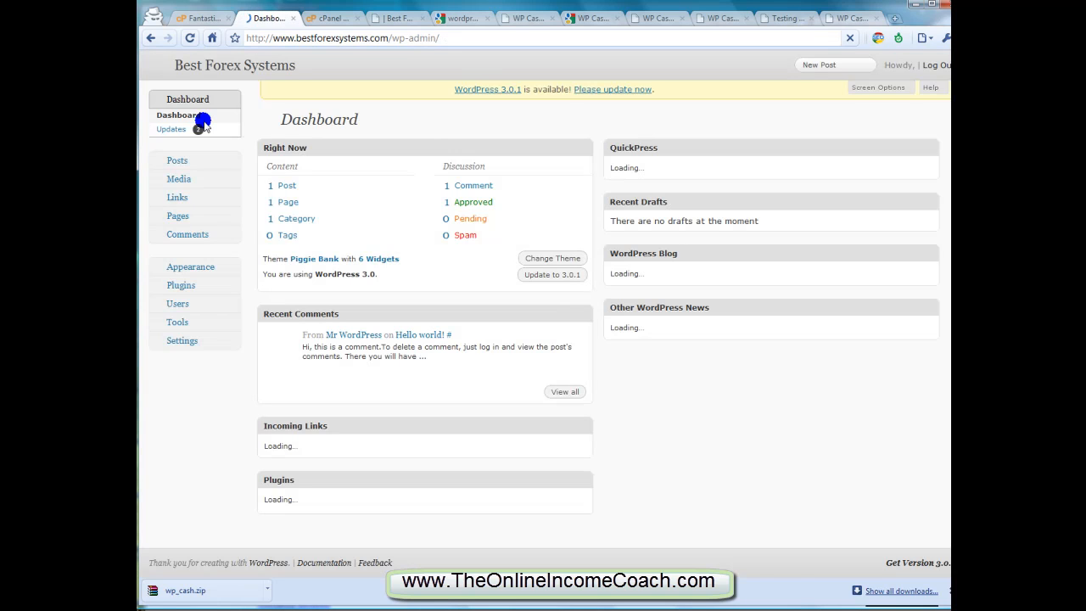
Open the post categories page in the admin, and look at the "Hello world!" post on the live home page
left_click(230, 162)
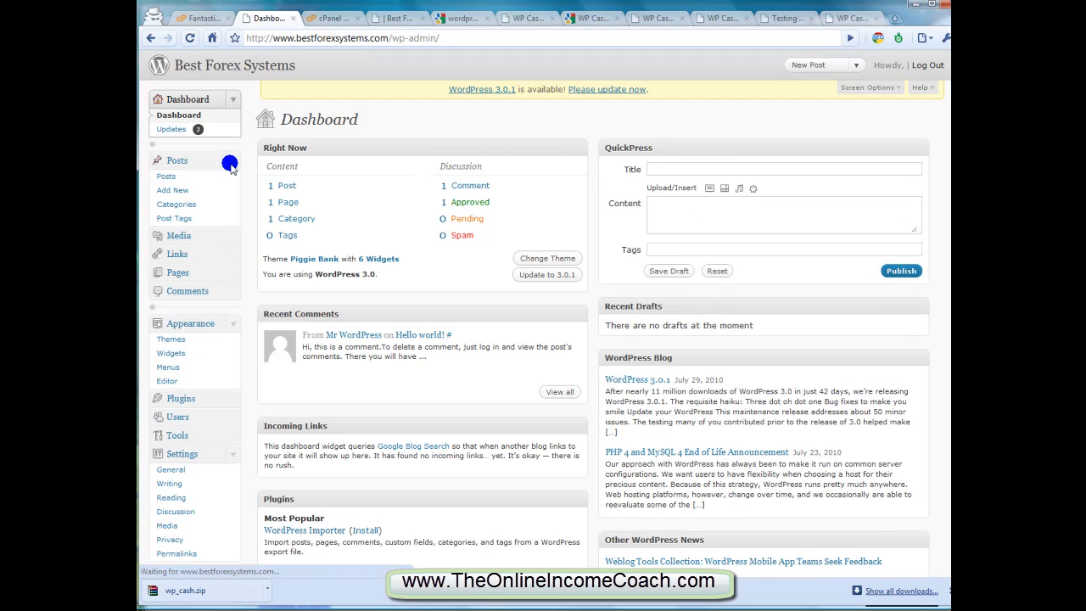
left_click(176, 204)
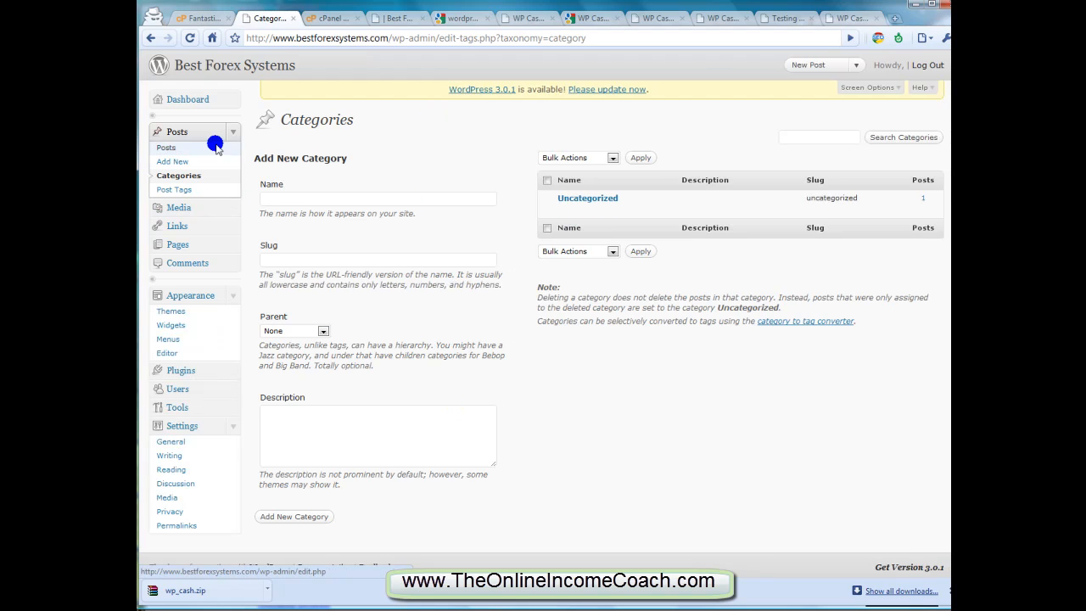
left_click(396, 19)
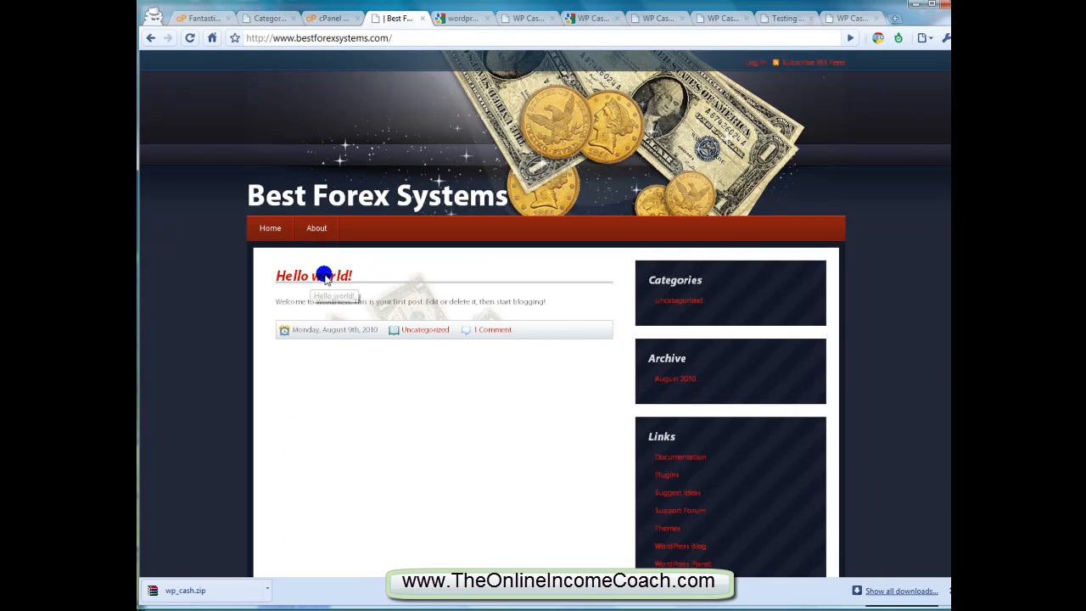
Open the list of pages in the admin and return to the live site's home page
left_click(255, 18)
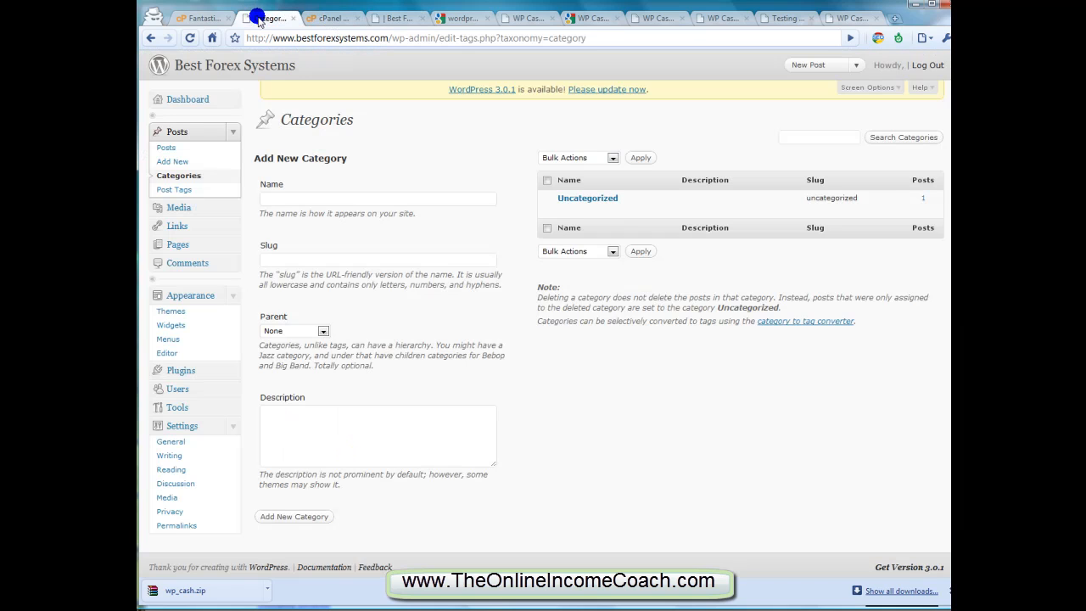
left_click(223, 243)
left_click(170, 262)
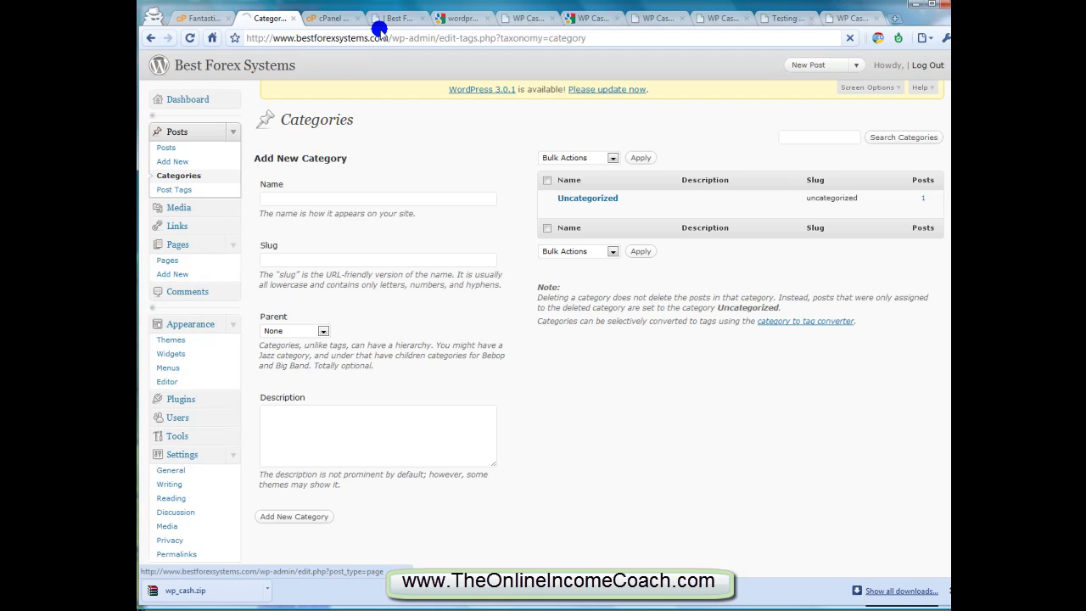
left_click(395, 18)
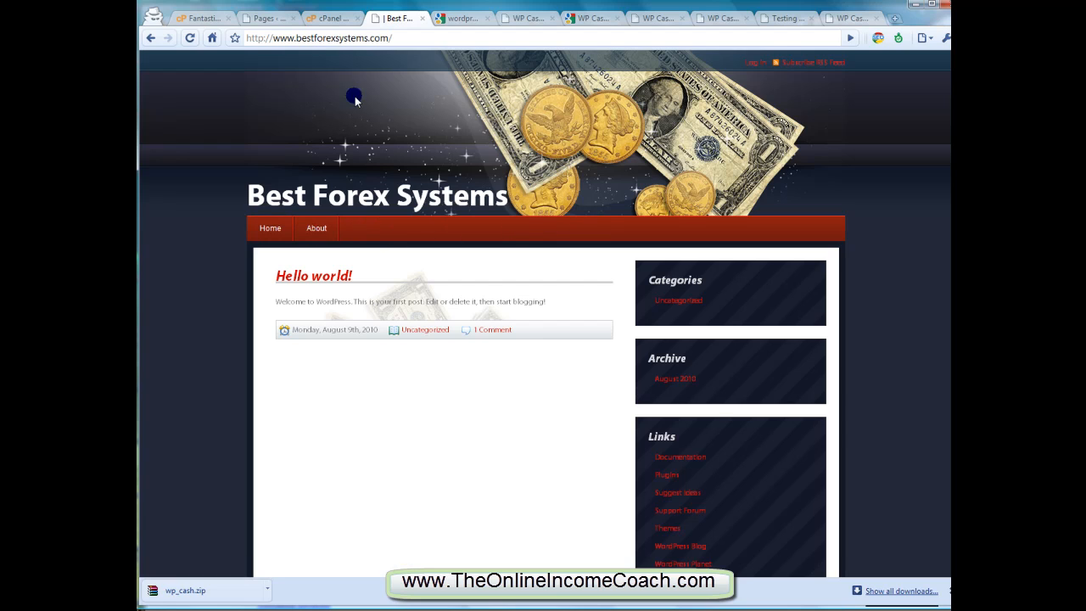
Return to the WordPress admin and open the list of installed plugins
left_click(270, 18)
scroll(192, 254, "down", 1)
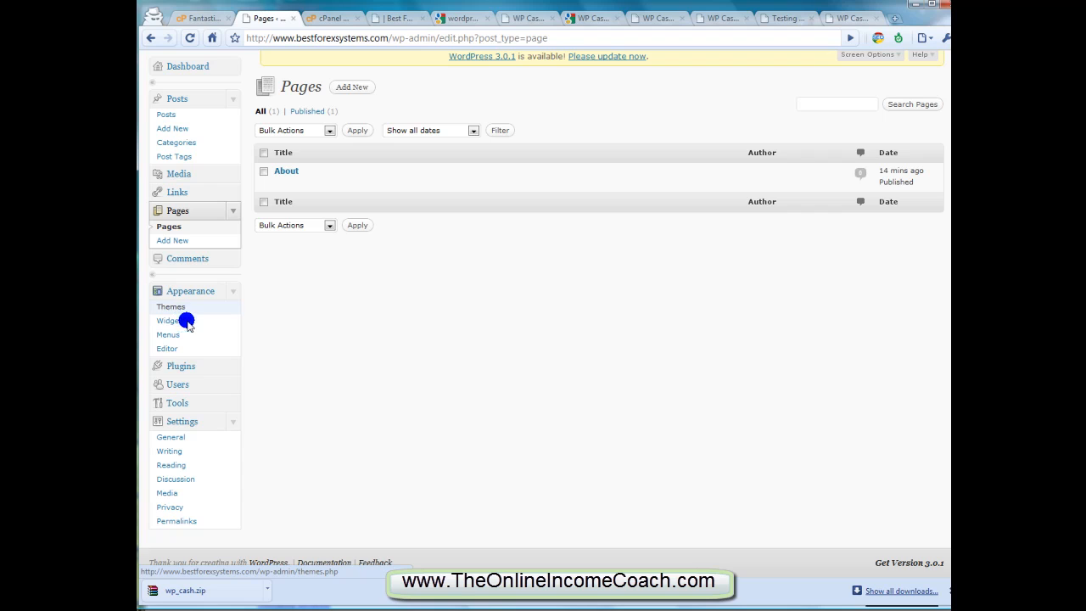
left_click(231, 367)
left_click(174, 384)
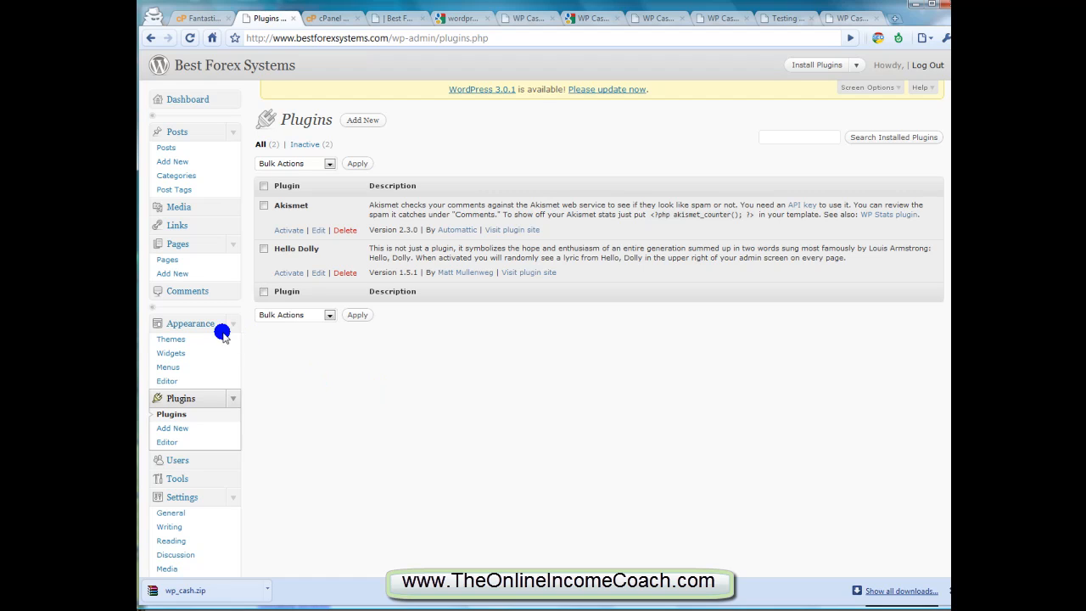
Start adding a new plugin and search the plugin directory for "seo"
left_click(197, 431)
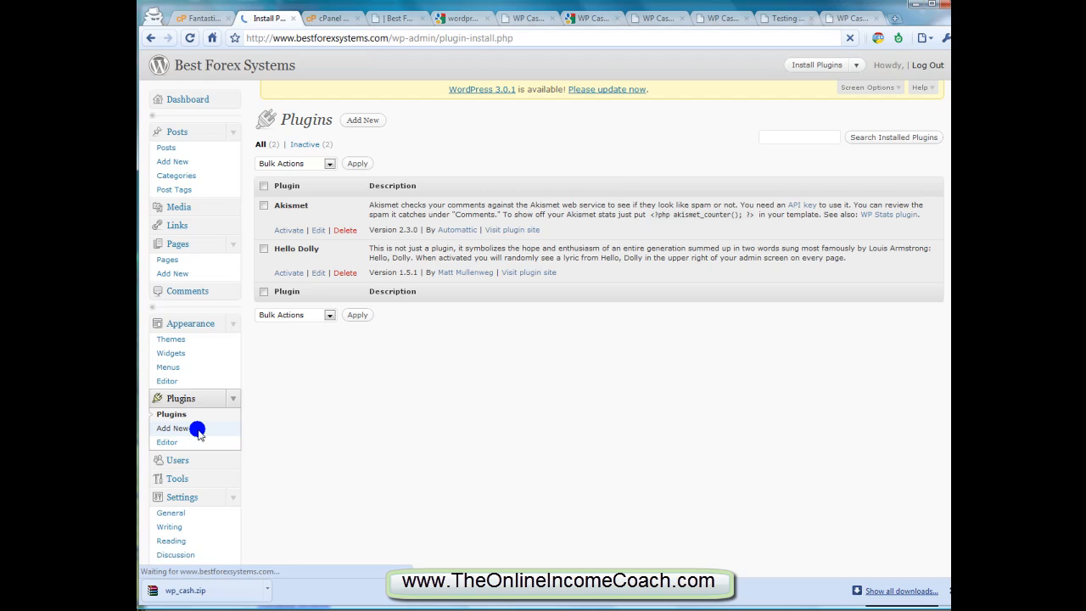
left_click(341, 245)
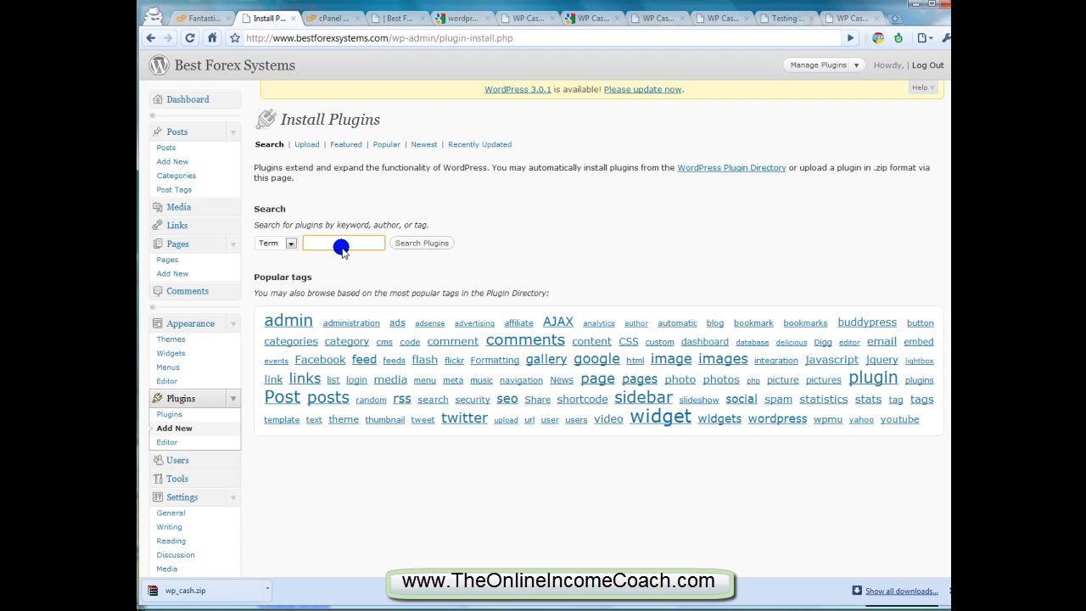
type("seo")
key("Return")
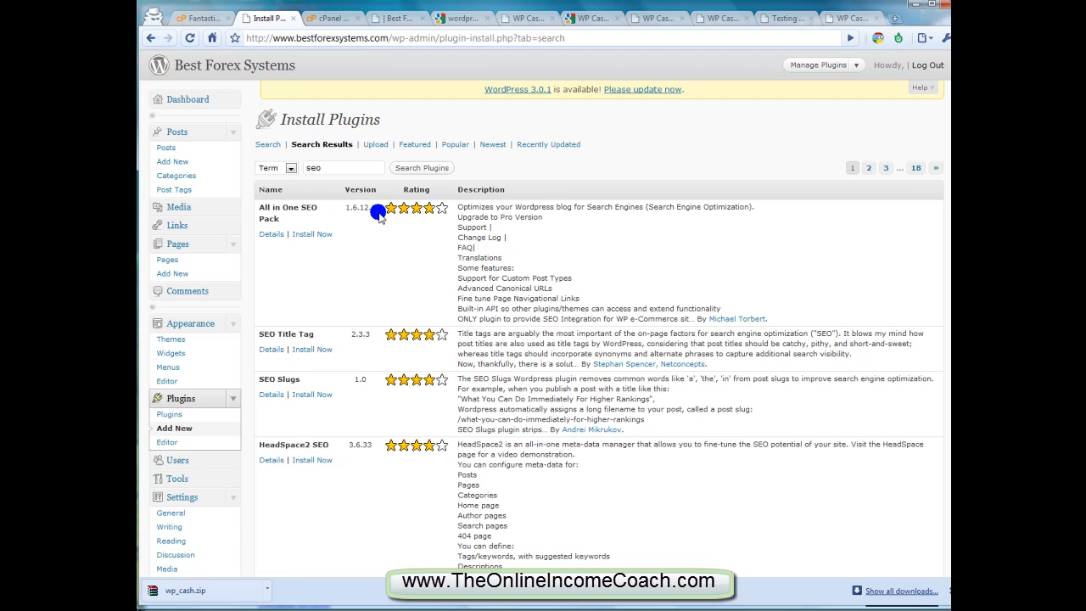
Repeat the plugin search for "seo" and open the details of All in One SEO Pack
left_click(269, 238)
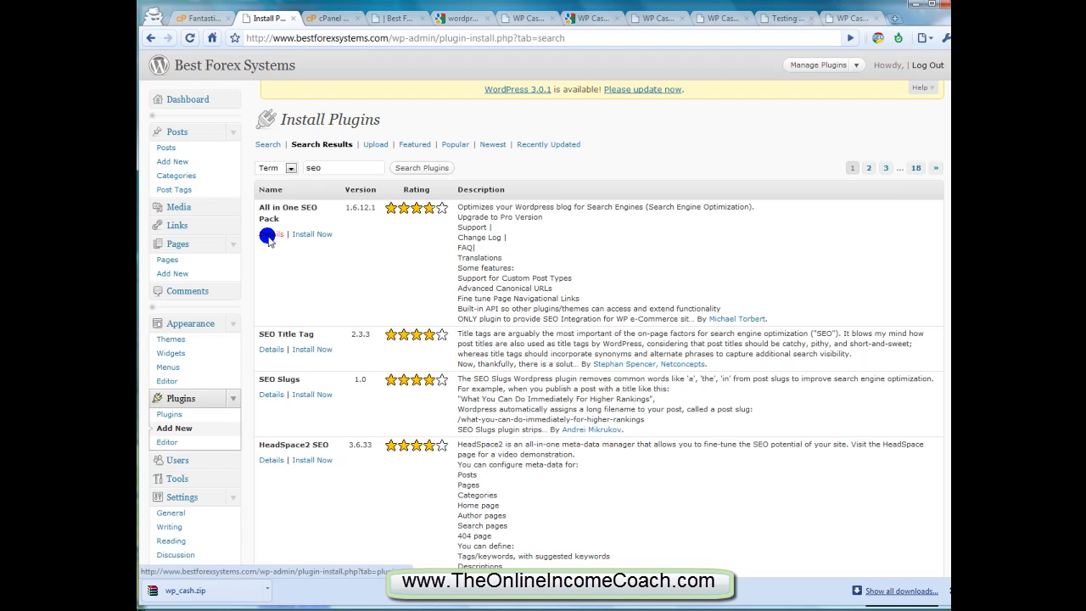
left_click(176, 430)
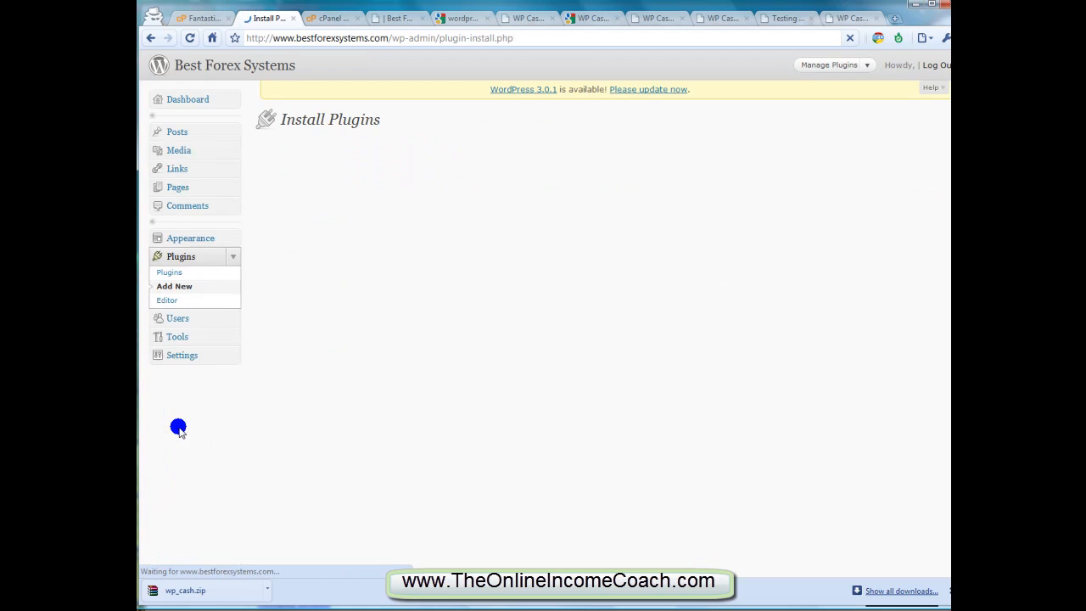
left_click(329, 243)
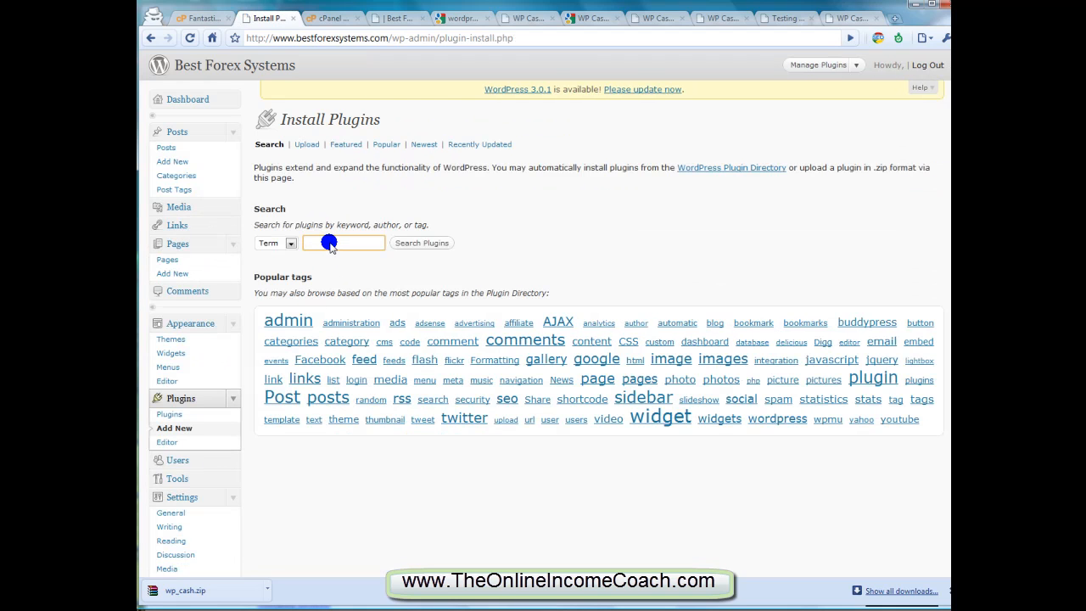
key("Return")
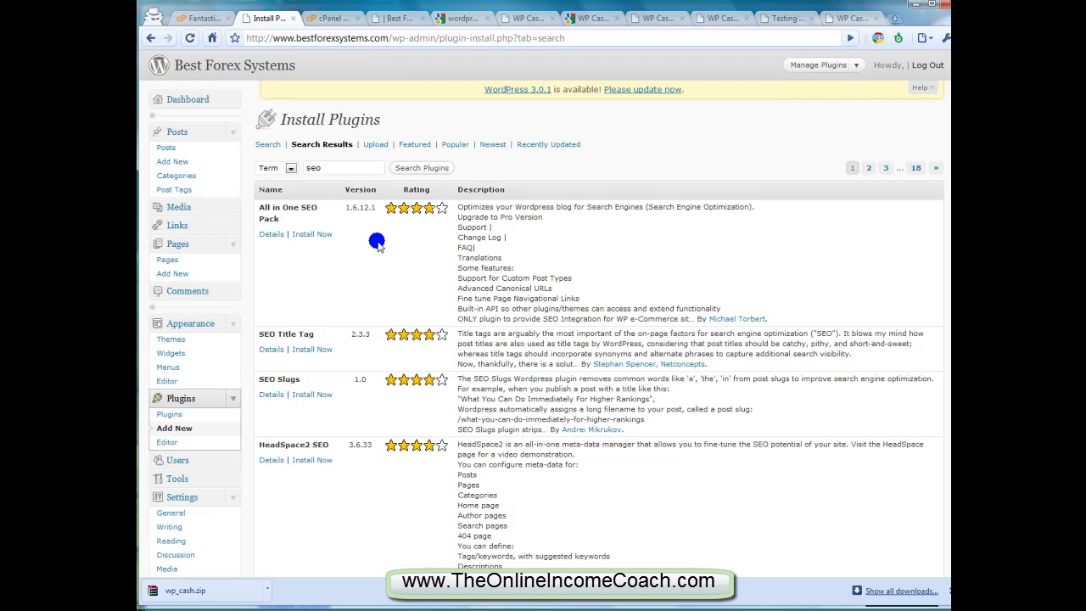
left_click(275, 236)
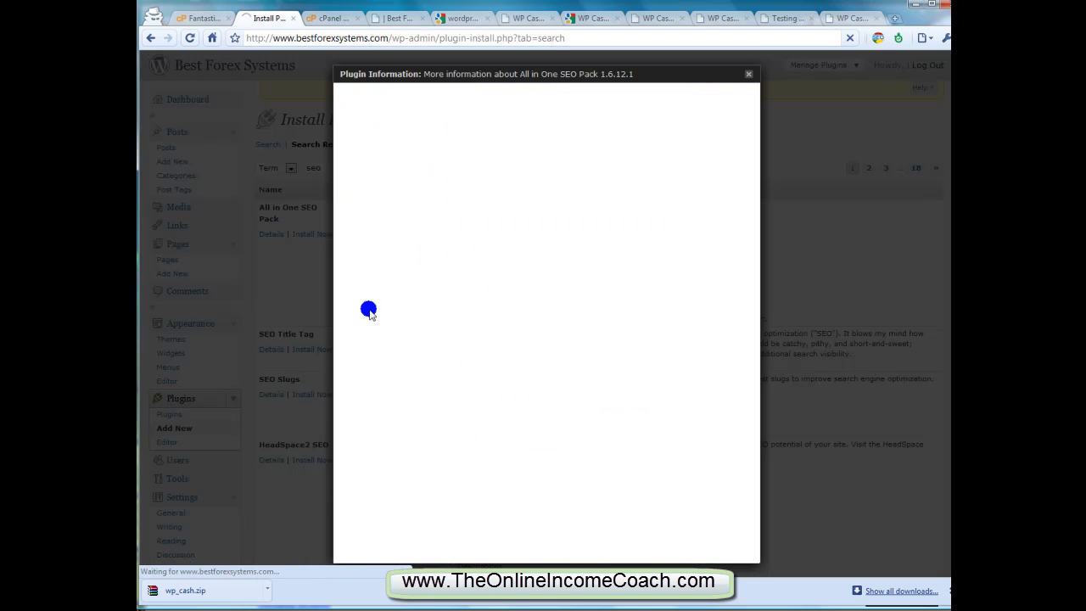
Check when All in One SEO Pack was last updated and its WordPress compatibility, and install and activate the plugin
left_click_drag(685, 189, 735, 191)
left_click_drag(626, 189, 739, 181)
left_click(737, 191)
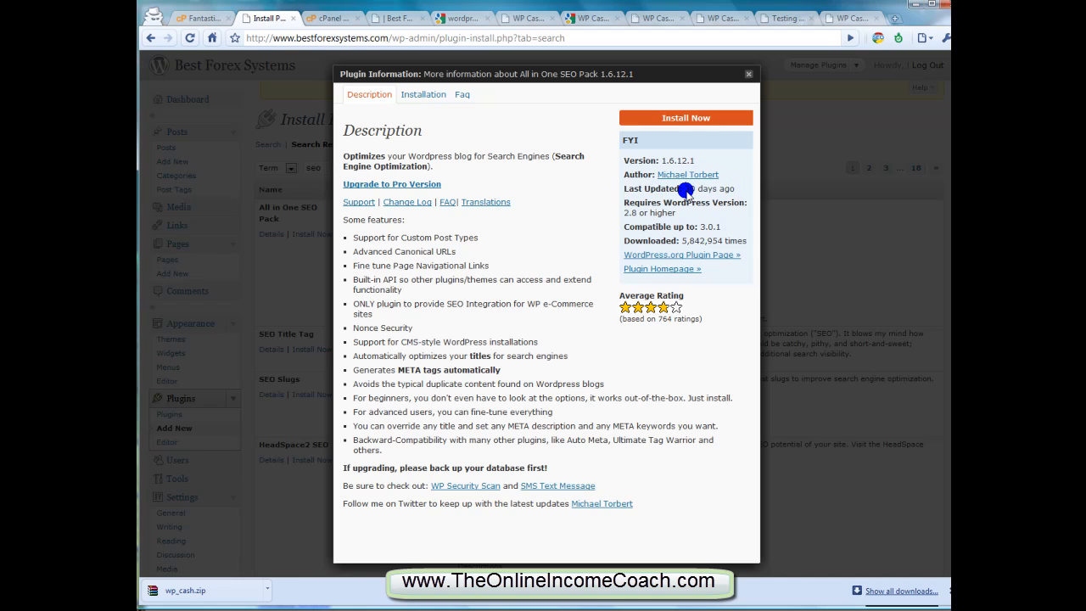
left_click_drag(625, 227, 717, 225)
left_click(689, 224)
left_click(667, 119)
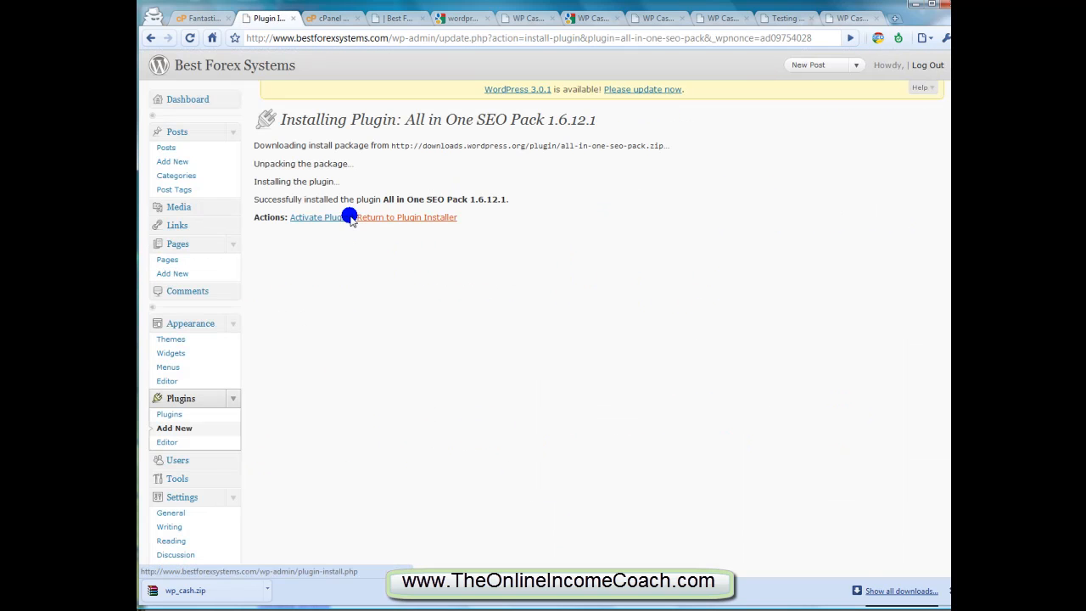
left_click(326, 218)
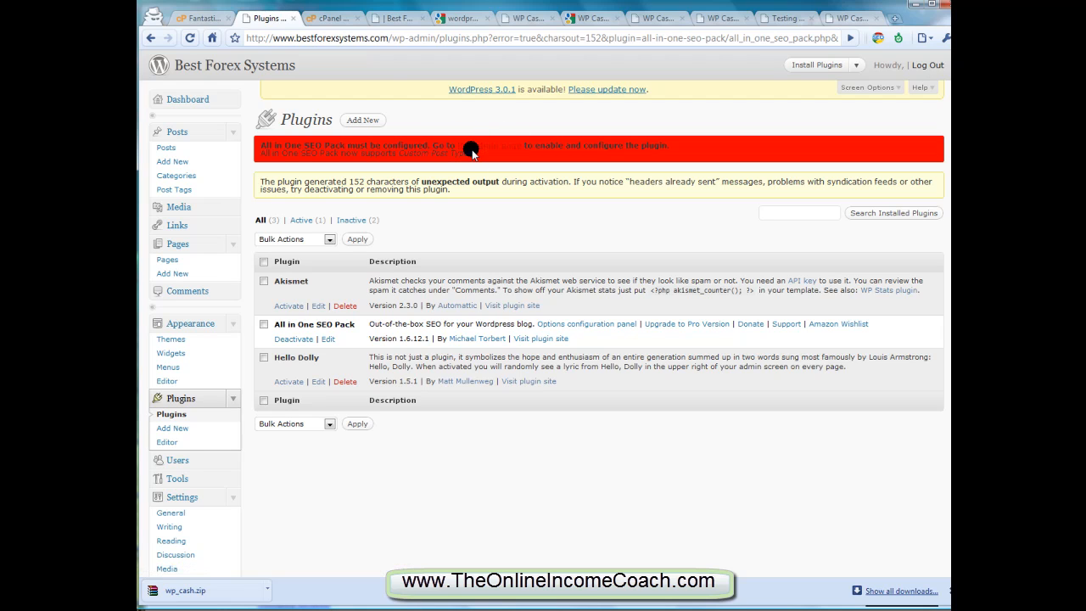
Go back to the hosting control panel and open the WordPress overview in Fantastico De Luxe
left_click(200, 18)
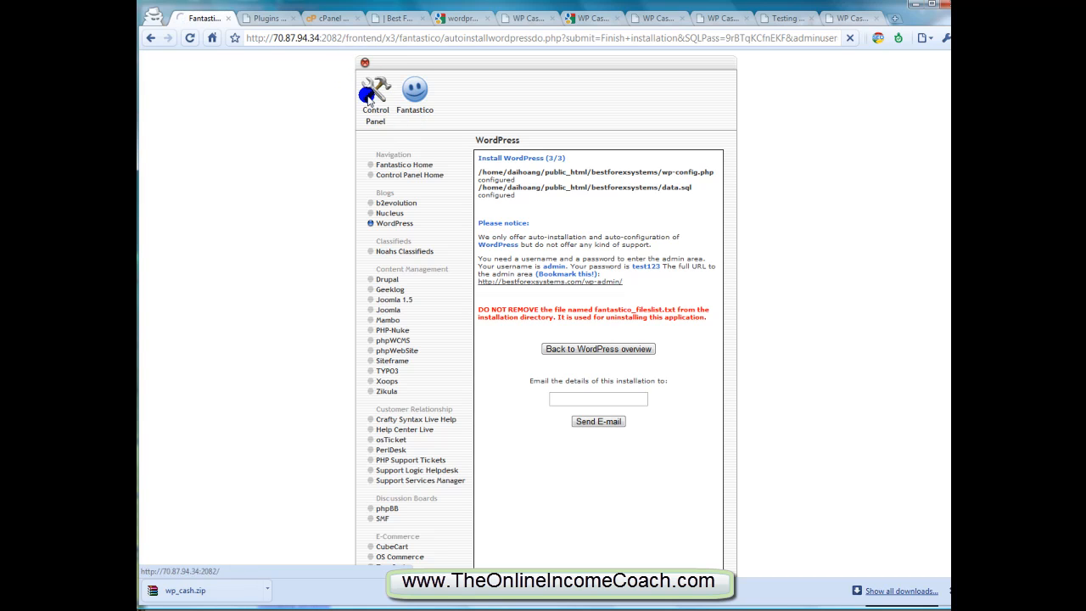
left_click(367, 95)
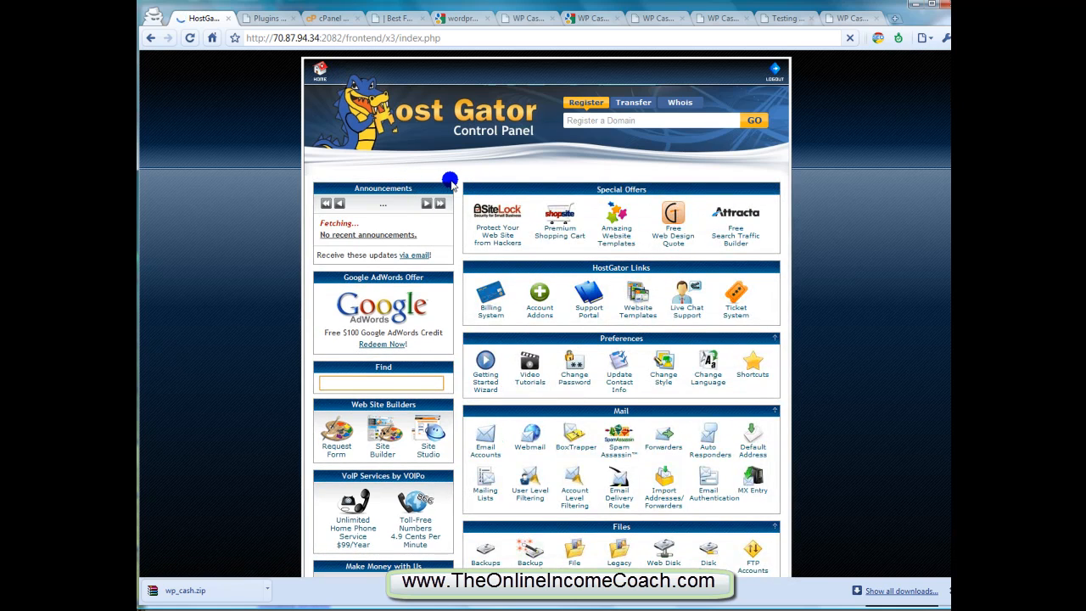
scroll(500, 187, "down", 3)
scroll(500, 186, "down", 6)
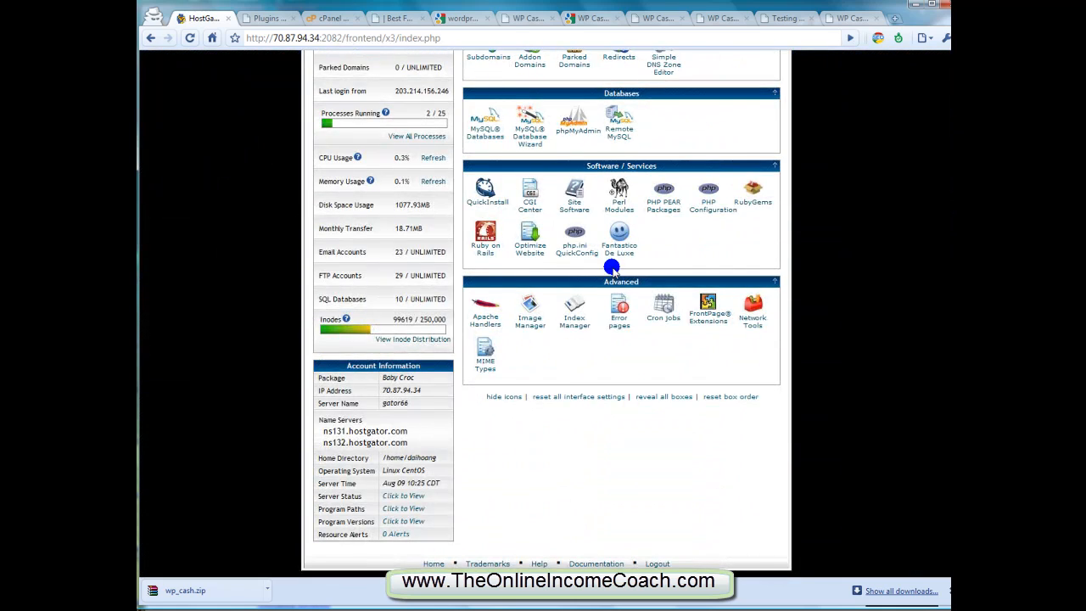
left_click(611, 257)
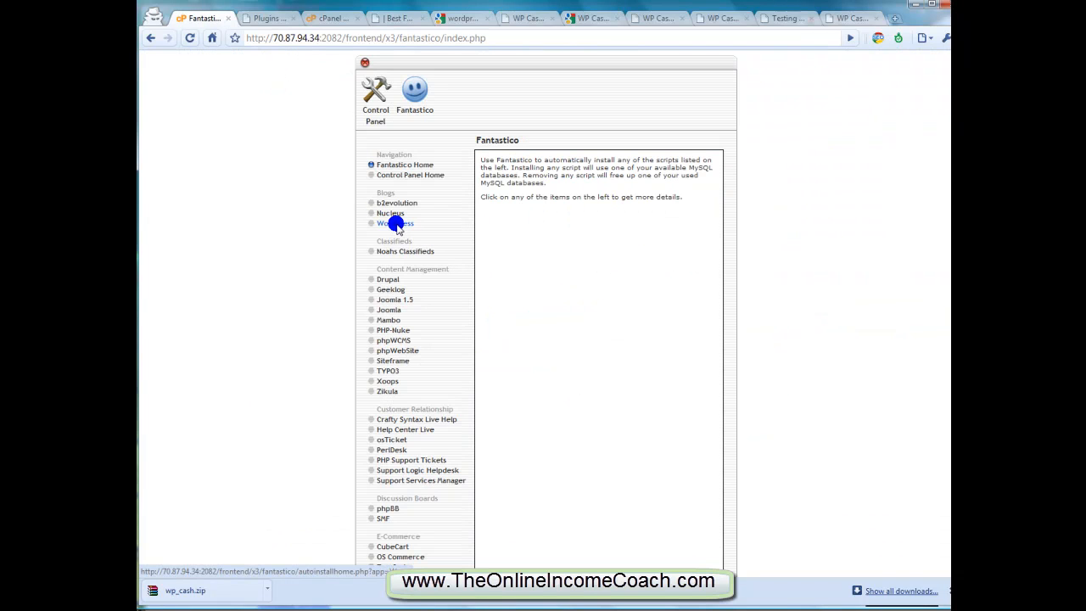
left_click(396, 225)
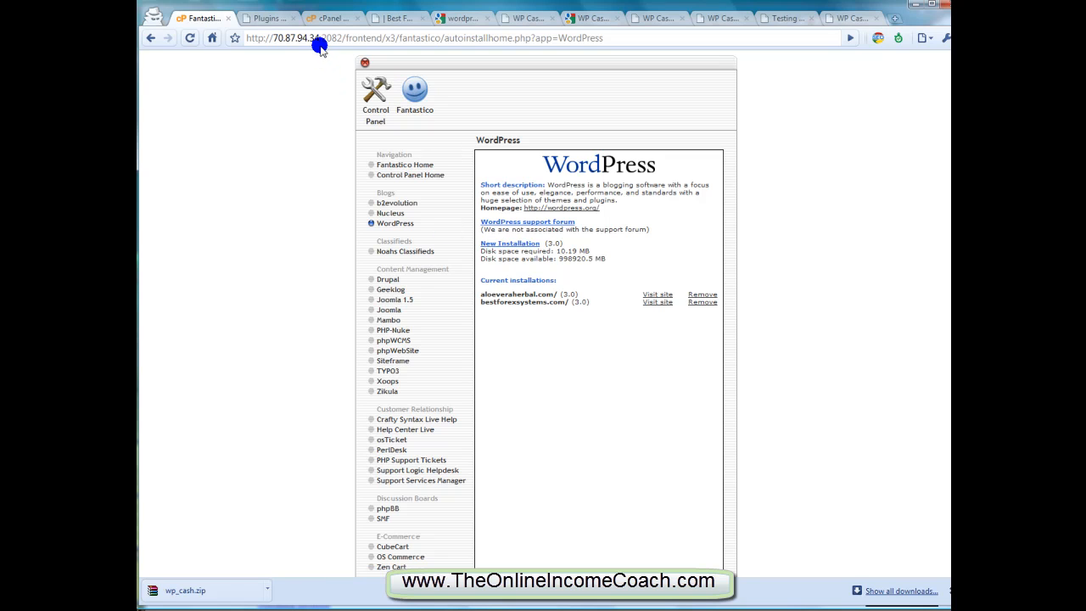
Return to the WordPress admin and list the newest themes available for installation
left_click(277, 18)
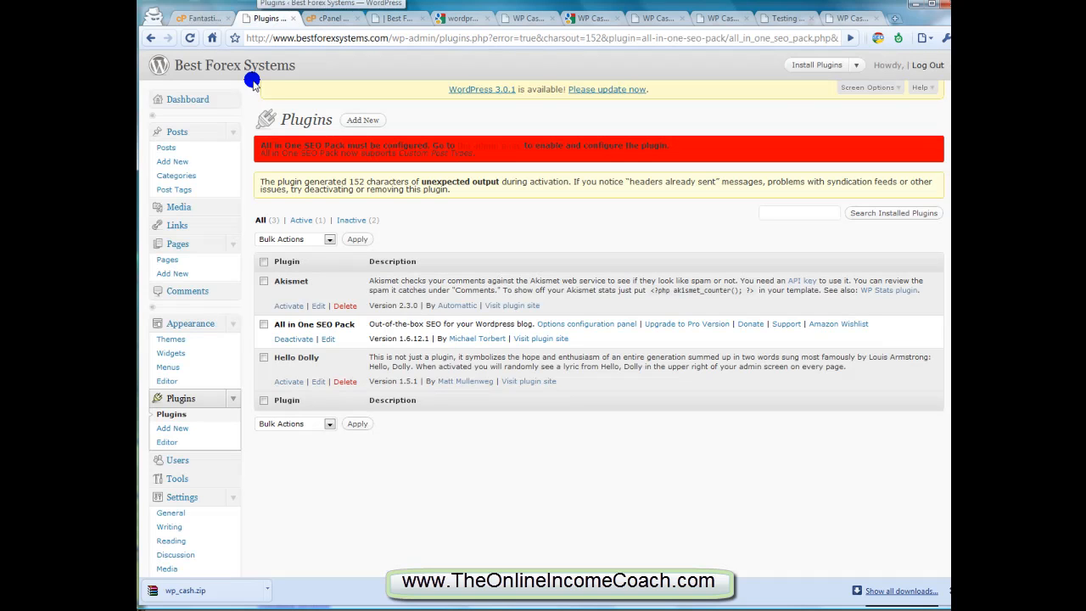
left_click(181, 338)
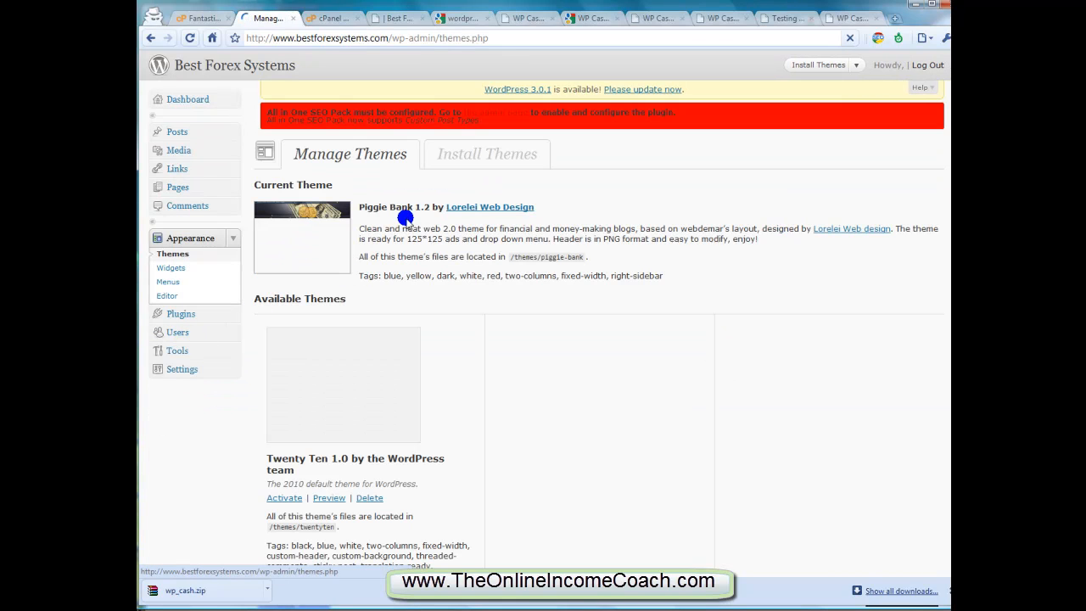
left_click(471, 124)
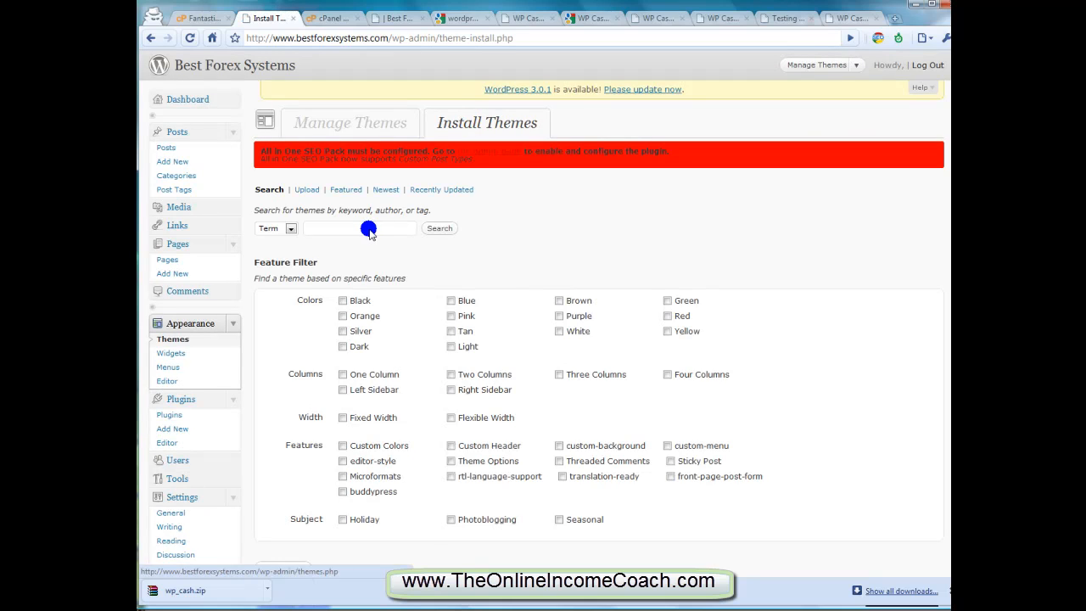
left_click(369, 230)
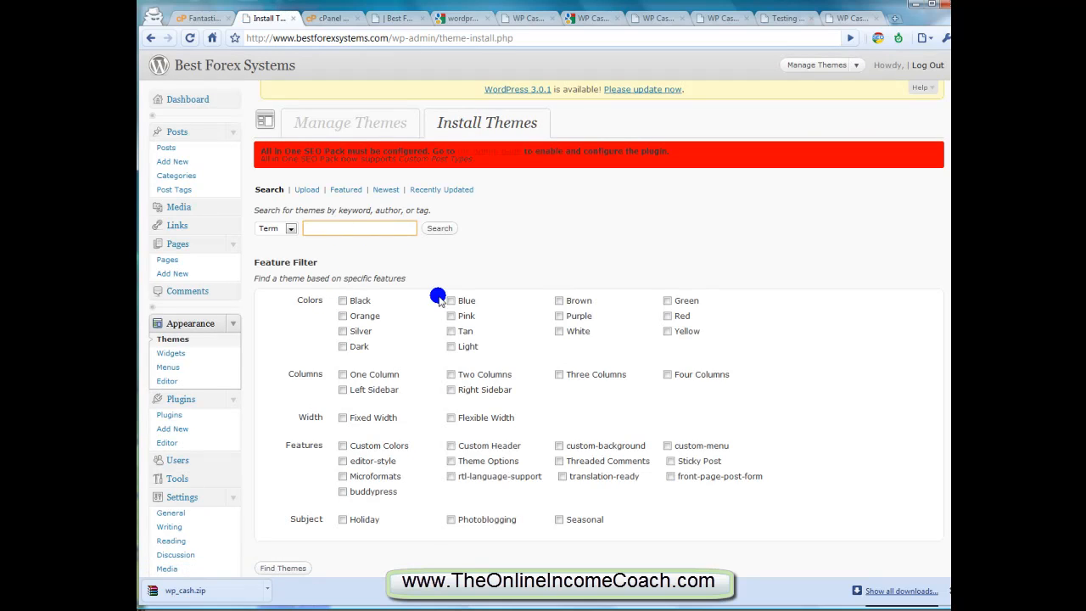
left_click(386, 190)
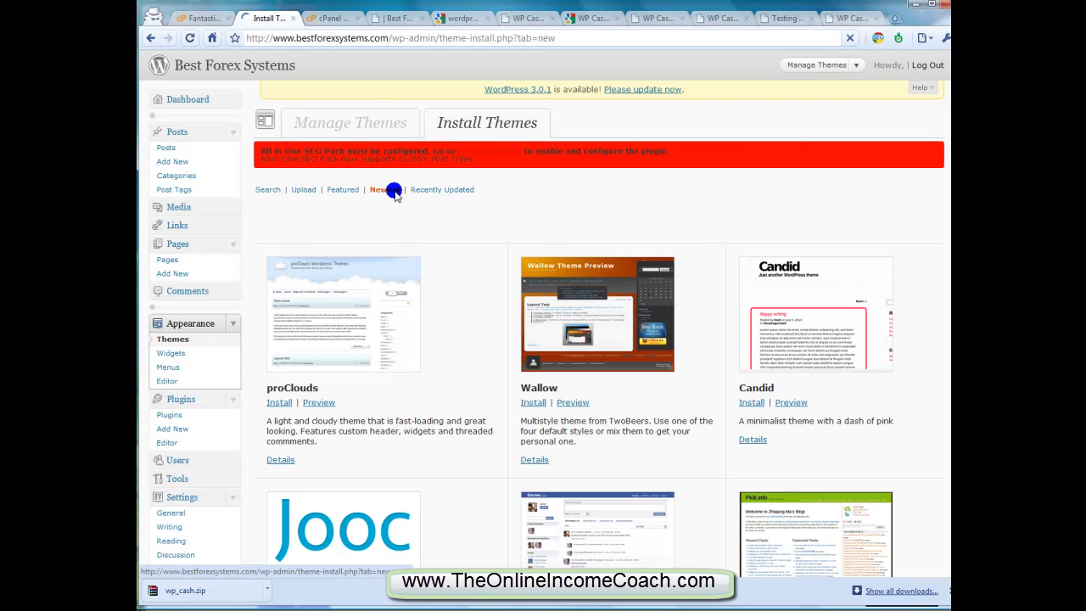
Look through the first newest themes, and open and close a preview of the Facelook theme
scroll(390, 195, "down", 3)
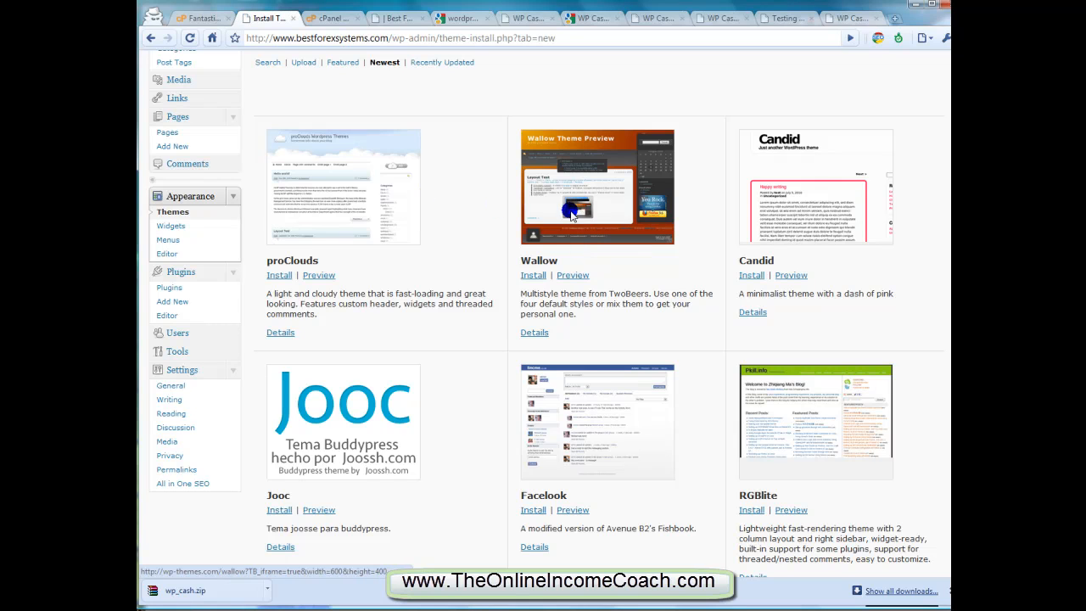
scroll(543, 179, "down", 3)
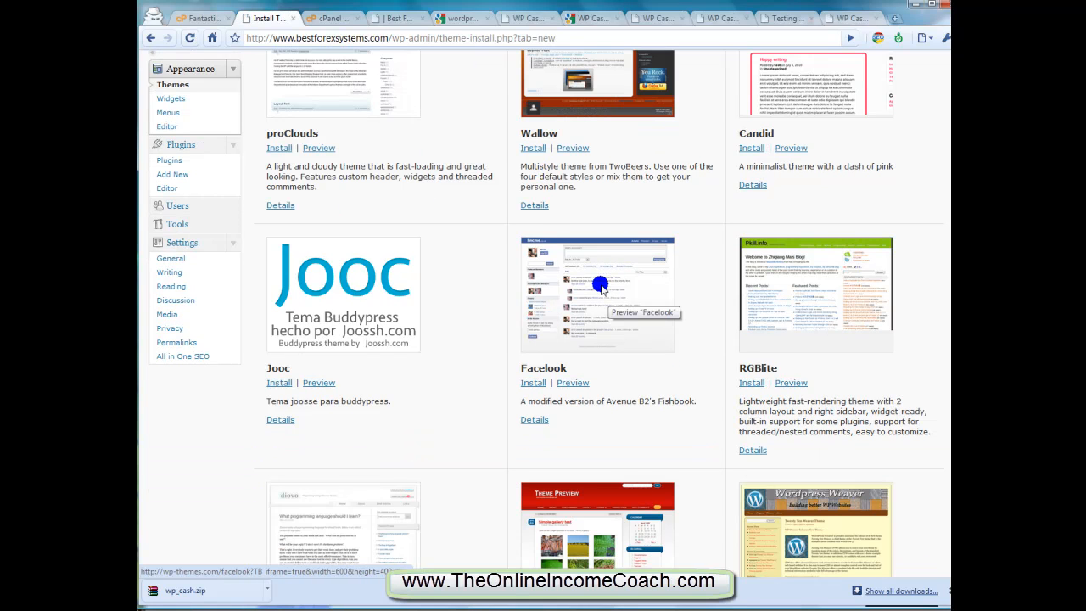
scroll(598, 285, "down", 2)
left_click(567, 319)
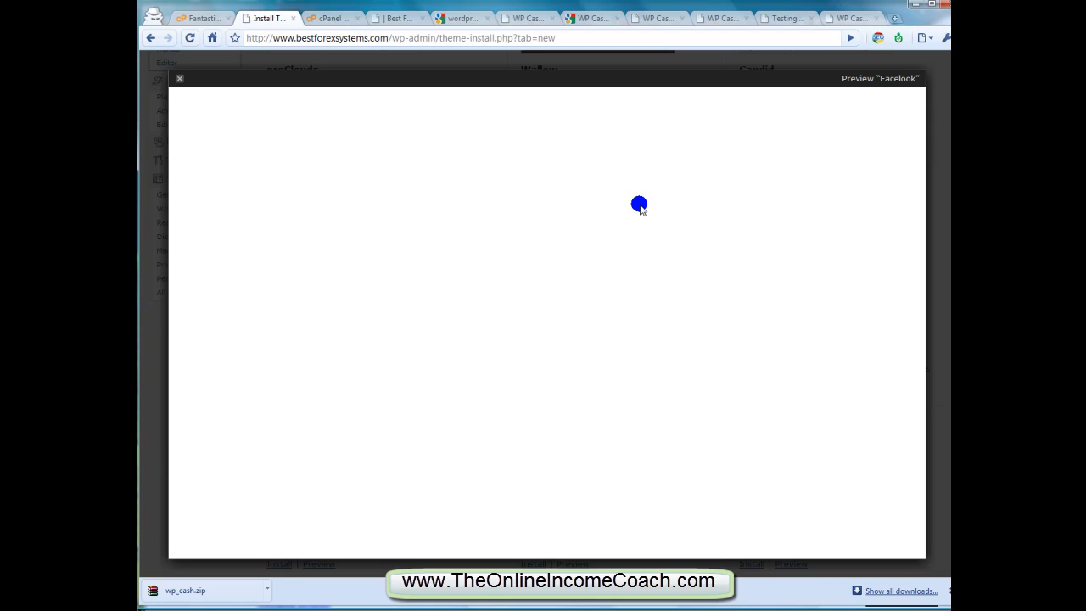
scroll(640, 208, "up", 3)
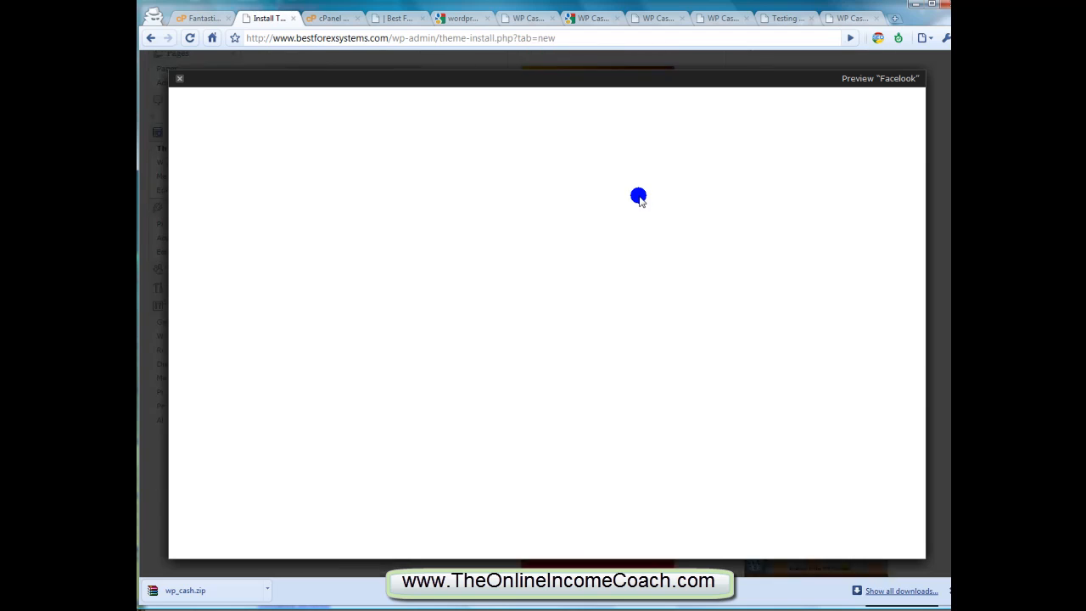
left_click(185, 82)
Examine the remaining newest themes, from RedBel and 2010 Weaver down to TwentyTen
scroll(594, 297, "down", 3)
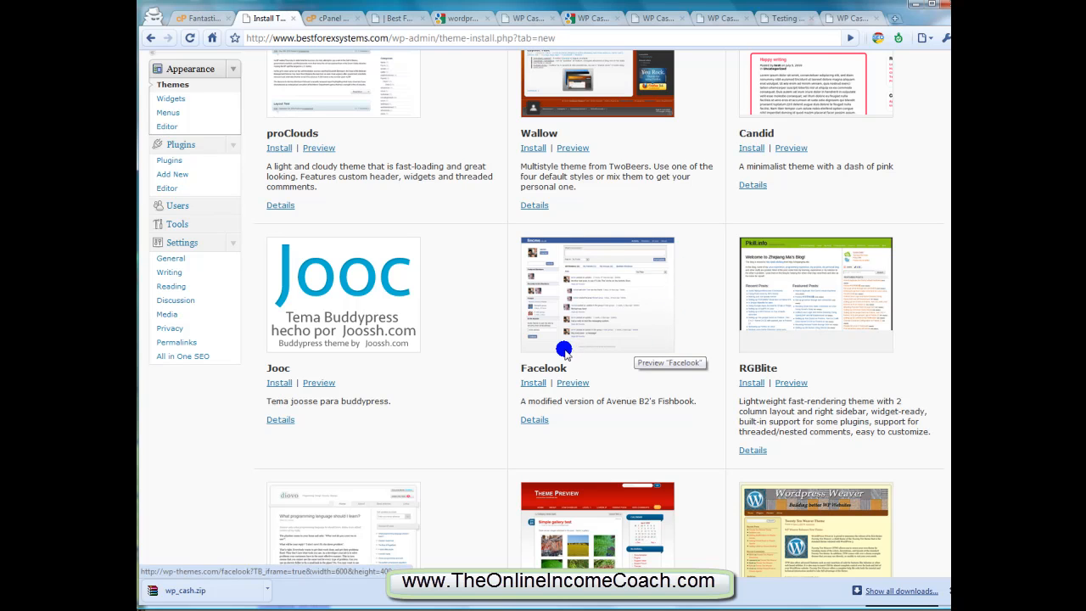
scroll(740, 331, "down", 7)
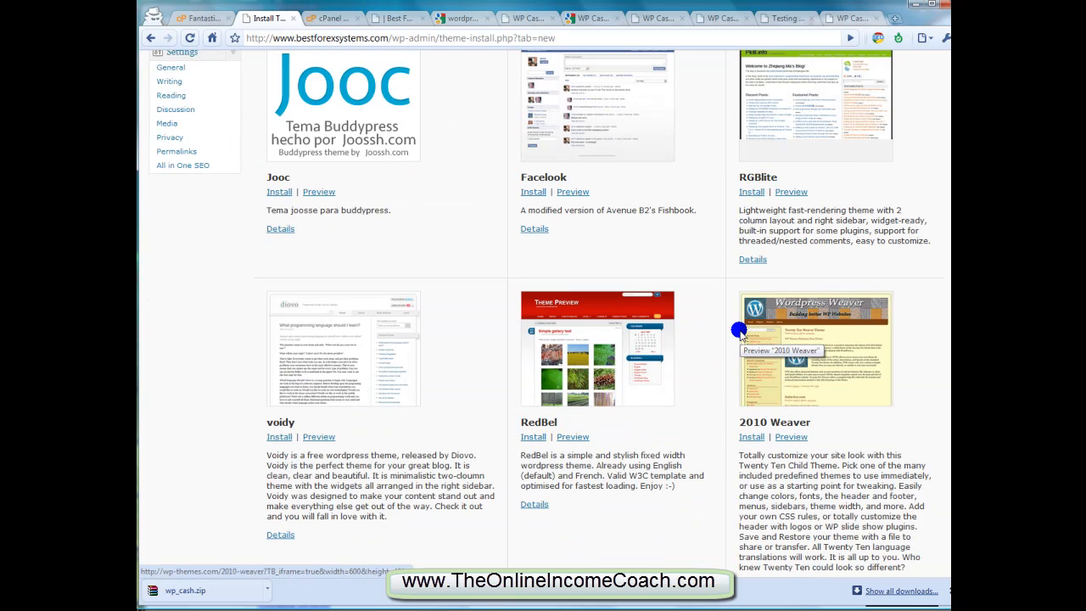
scroll(738, 328, "down", 12)
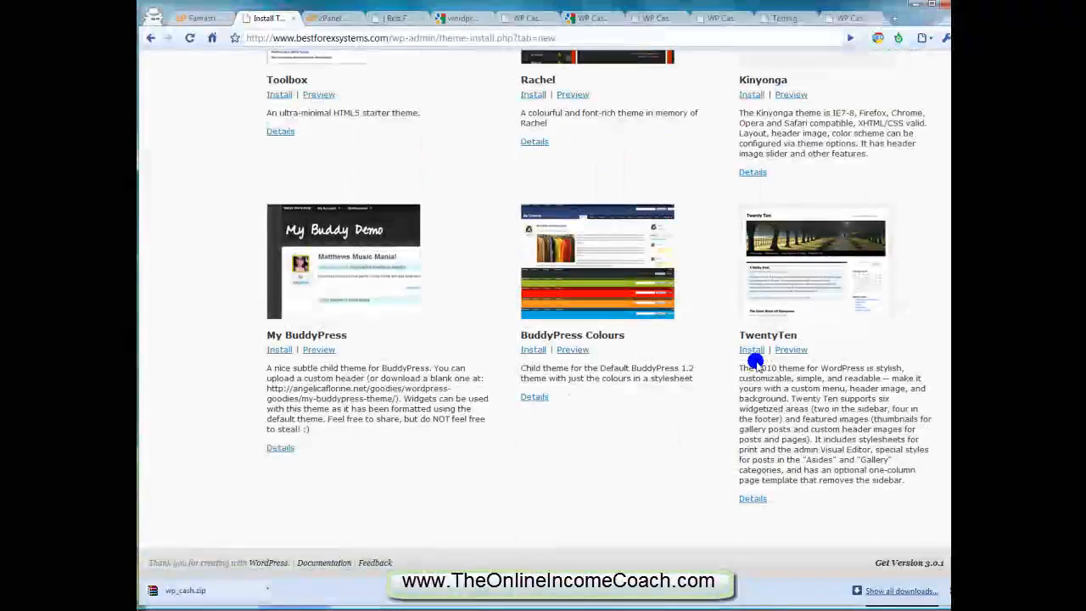
scroll(588, 383, "up", 6)
scroll(522, 365, "down", 4)
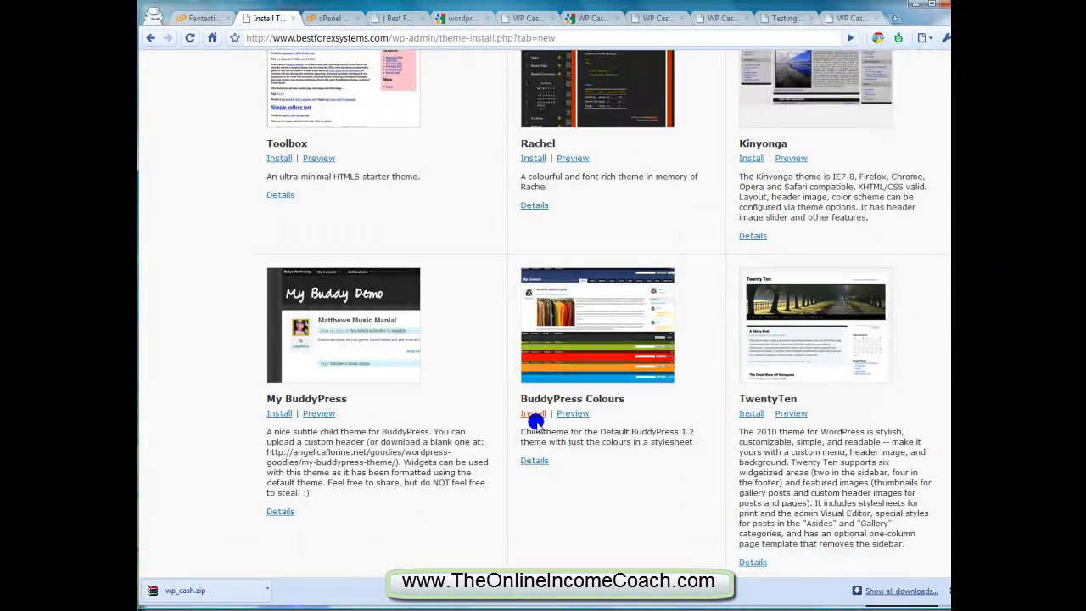
scroll(489, 394, "up", 12)
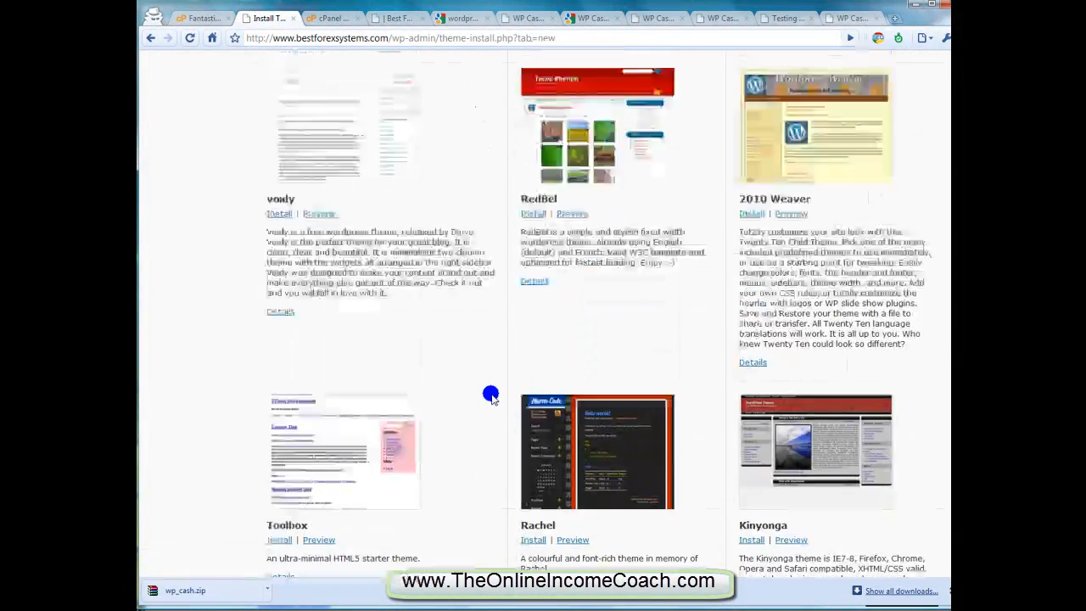
scroll(490, 391, "up", 9)
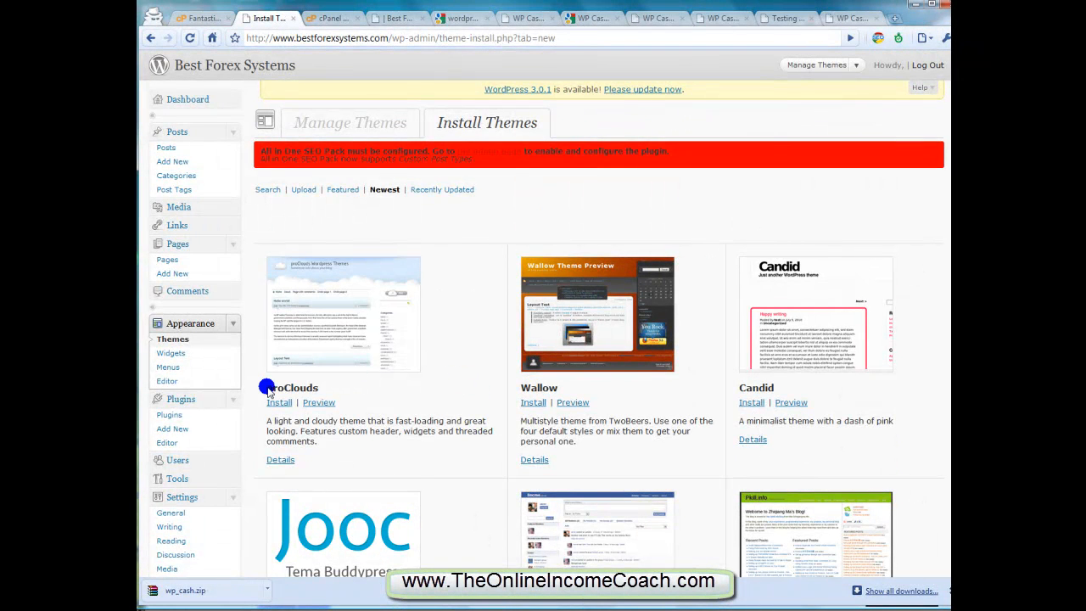
Search the plugin directory for "seo" again and highlight the name of All in One SEO Pack in the results
left_click(173, 429)
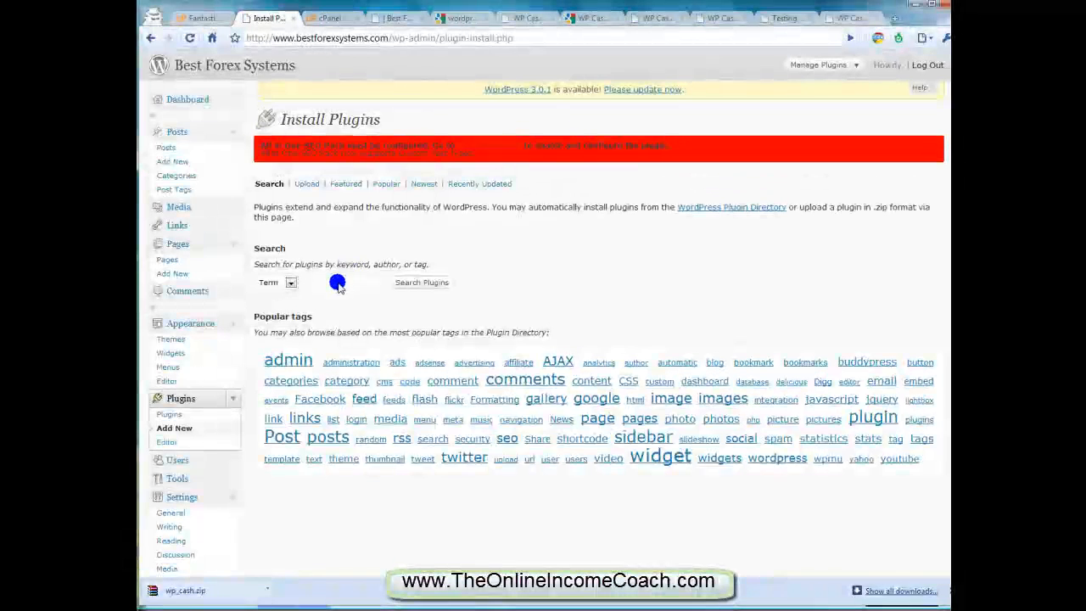
left_click(327, 283)
type("seo")
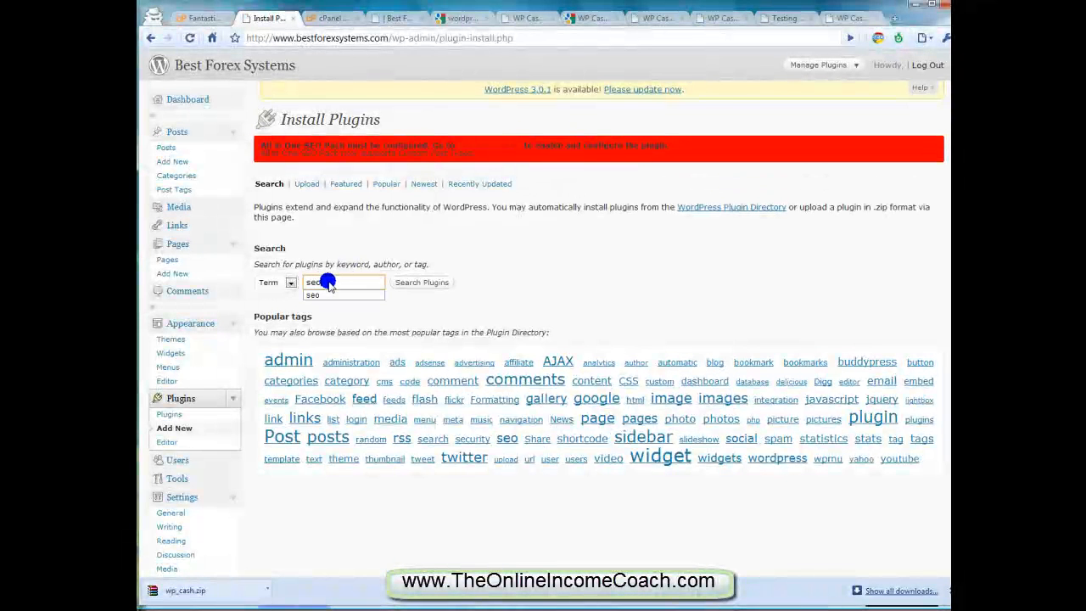
key("Return")
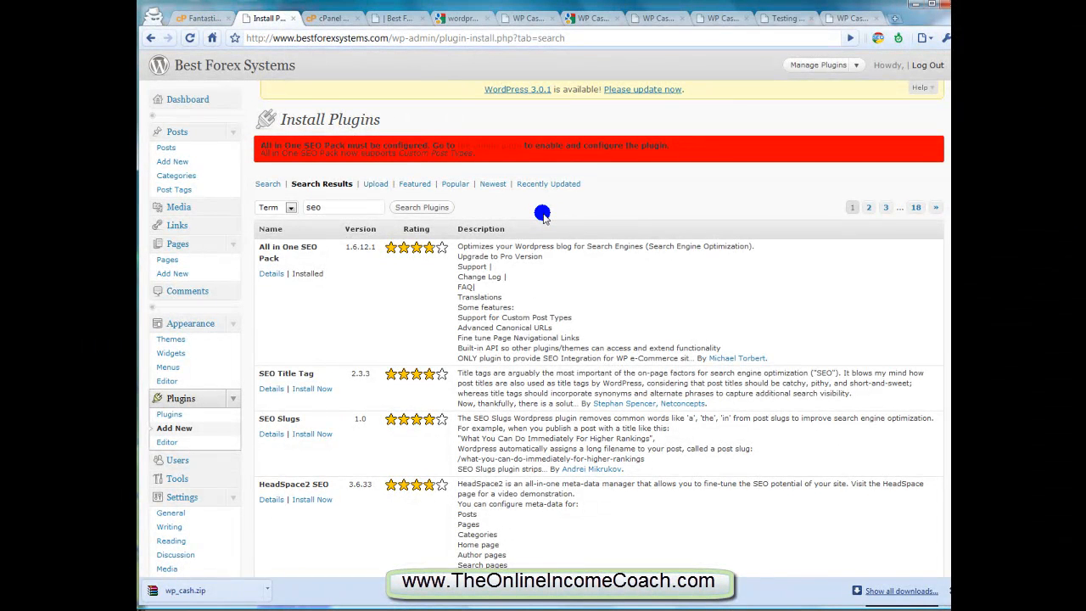
left_click_drag(287, 259, 261, 252)
left_click(286, 253)
mouse_move(281, 260)
left_mouse_down()
mouse_move(262, 248)
mouse_move(291, 250)
mouse_move(291, 263)
left_mouse_up()
left_click(291, 263)
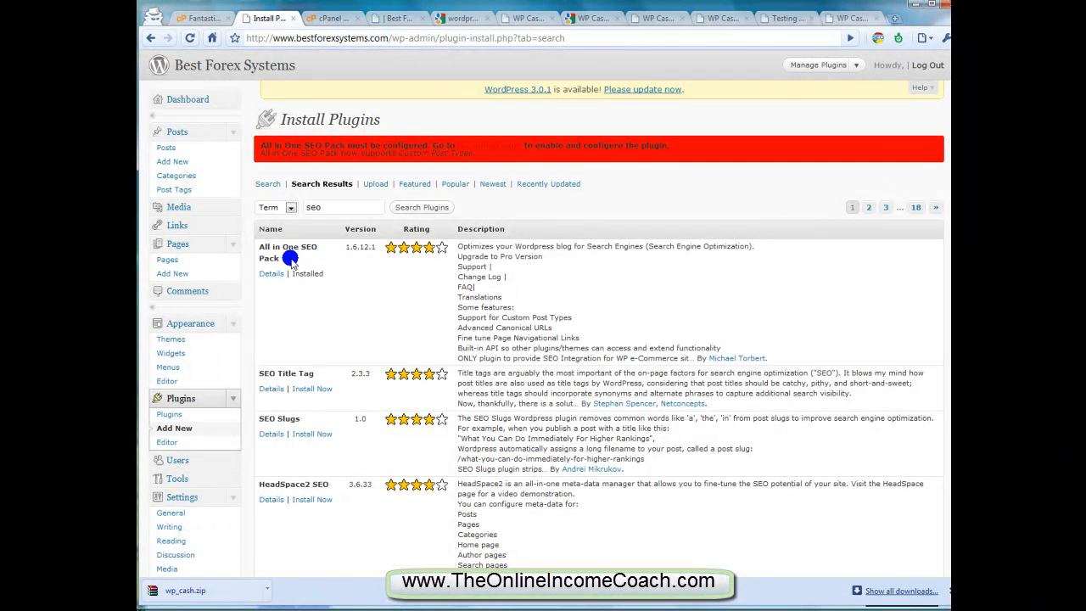